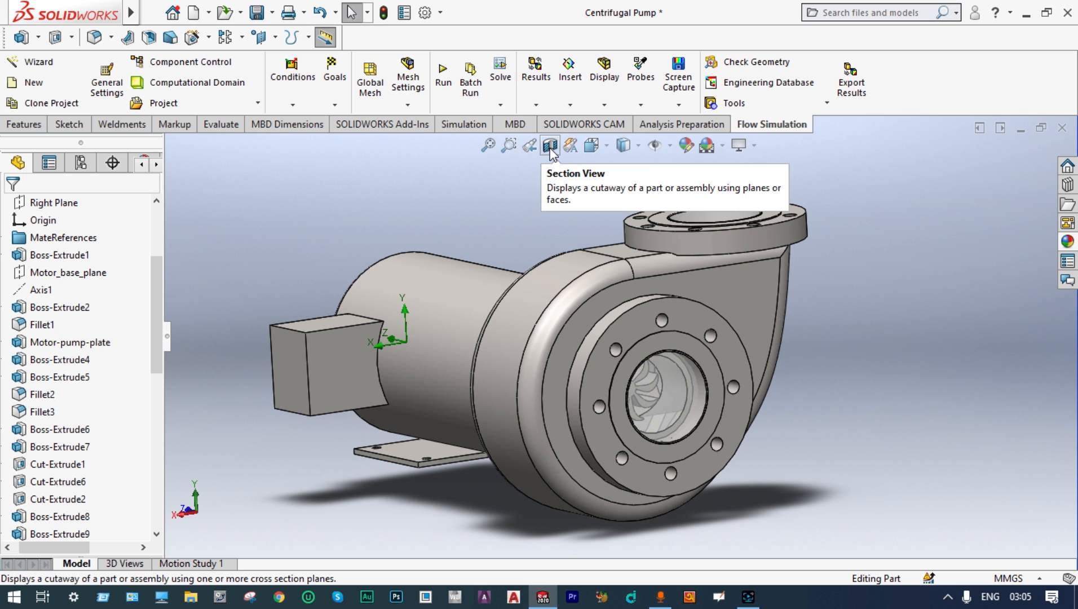
- Section the pump along the Front Plane and examine the impeller and the curved discharge passage
click(550, 148)
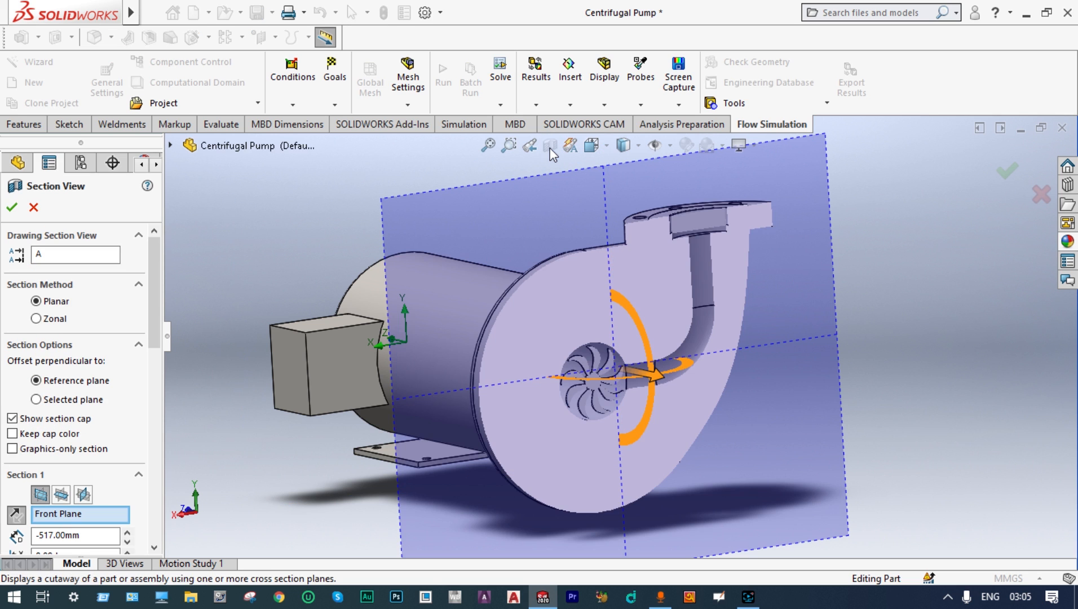
key(Escape)
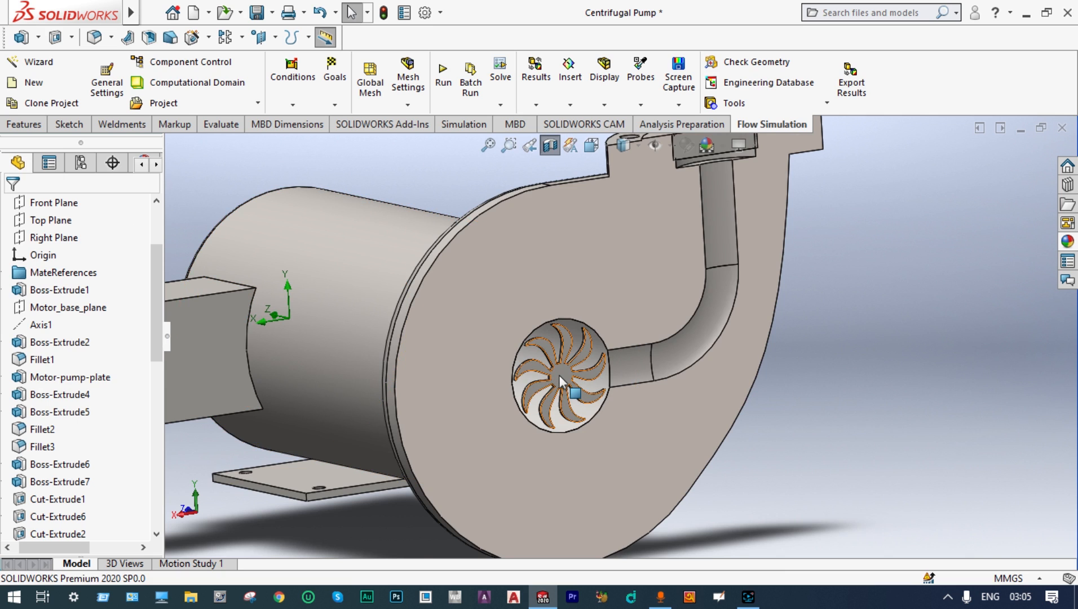
scroll(559, 375, down, 2)
scroll(582, 357, up, 2)
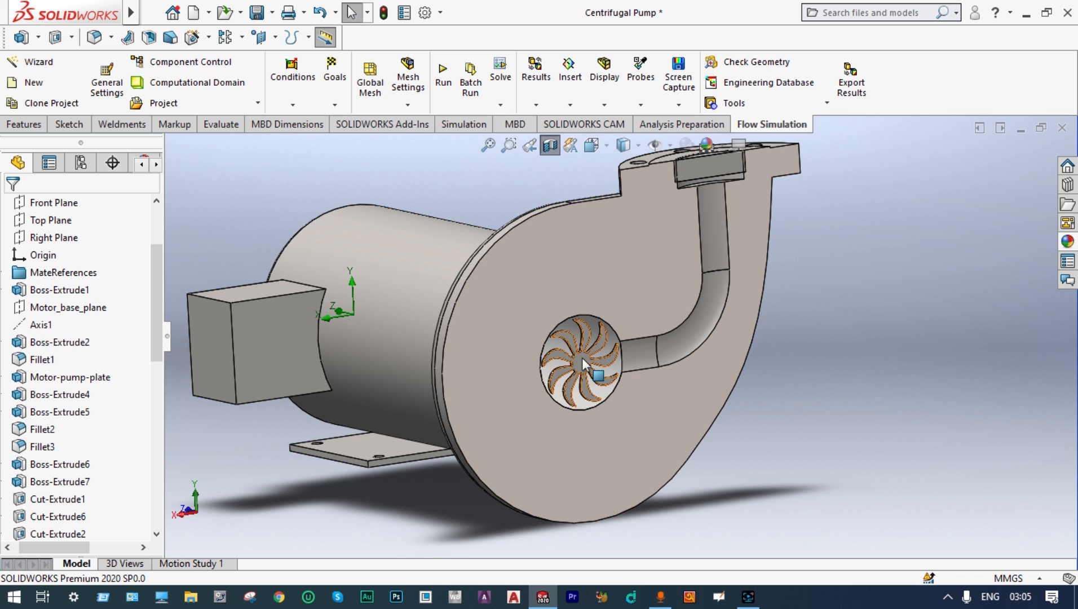
scroll(582, 357, down, 2)
scroll(582, 357, up, 4)
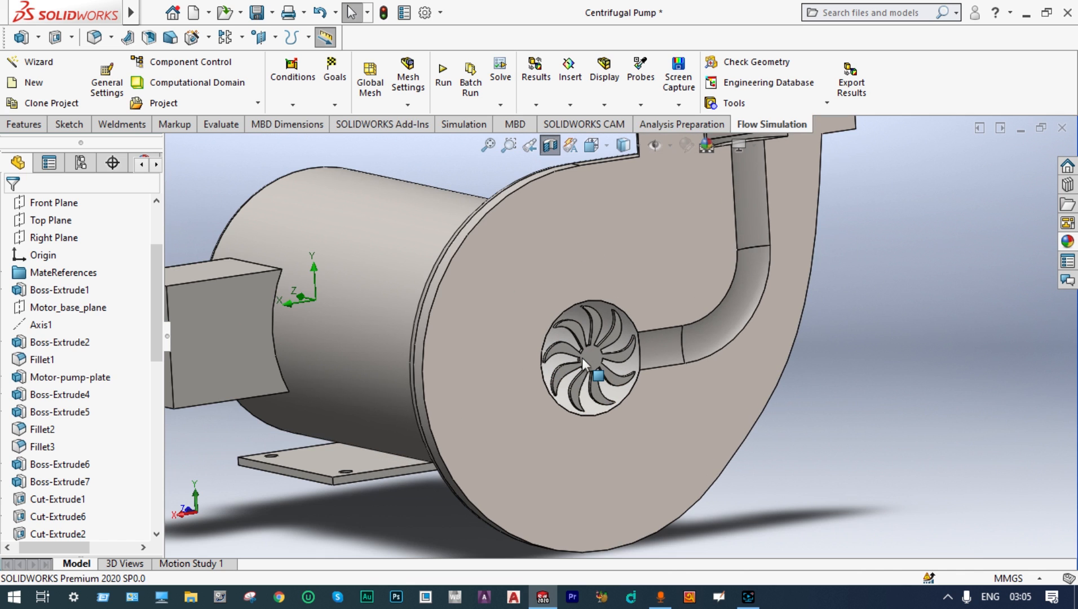
scroll(585, 364, up, 1)
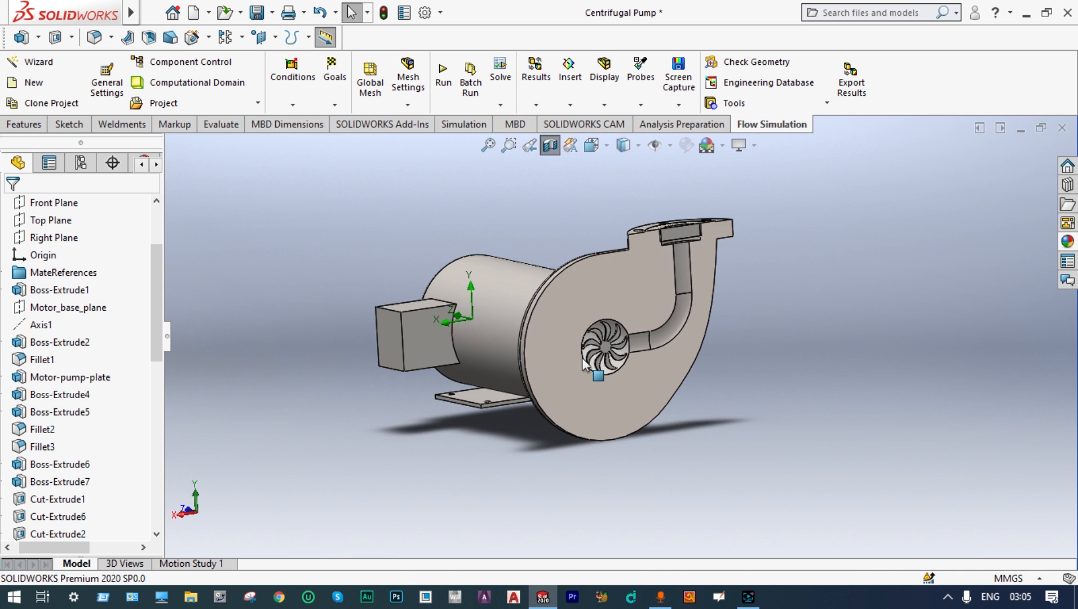
scroll(683, 236, down, 4)
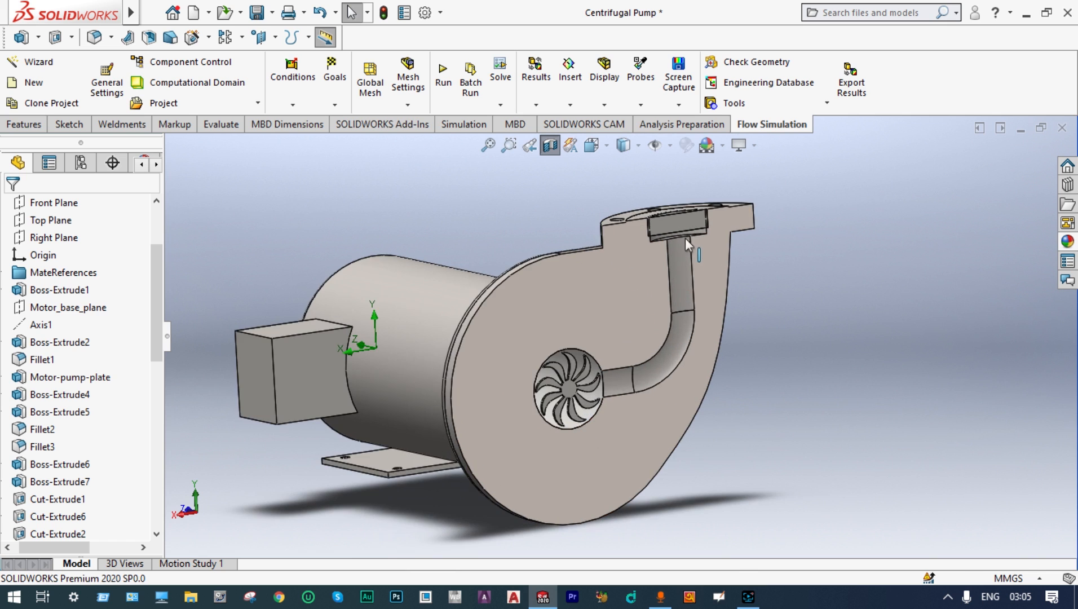
scroll(676, 234, up, 1)
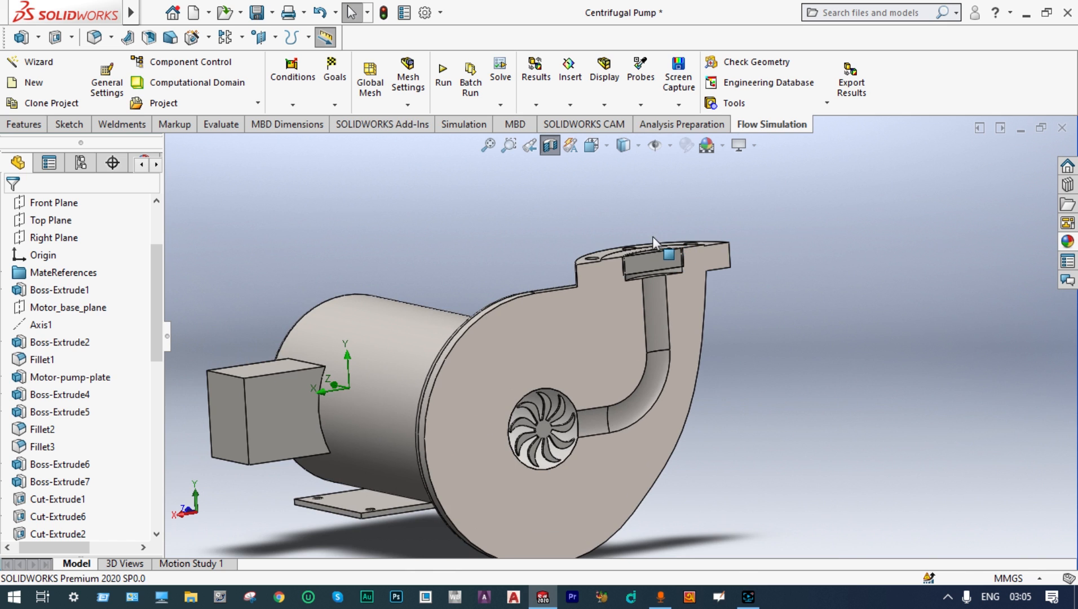
middle_drag(449, 303, 516, 288)
middle_drag(444, 253, 377, 255)
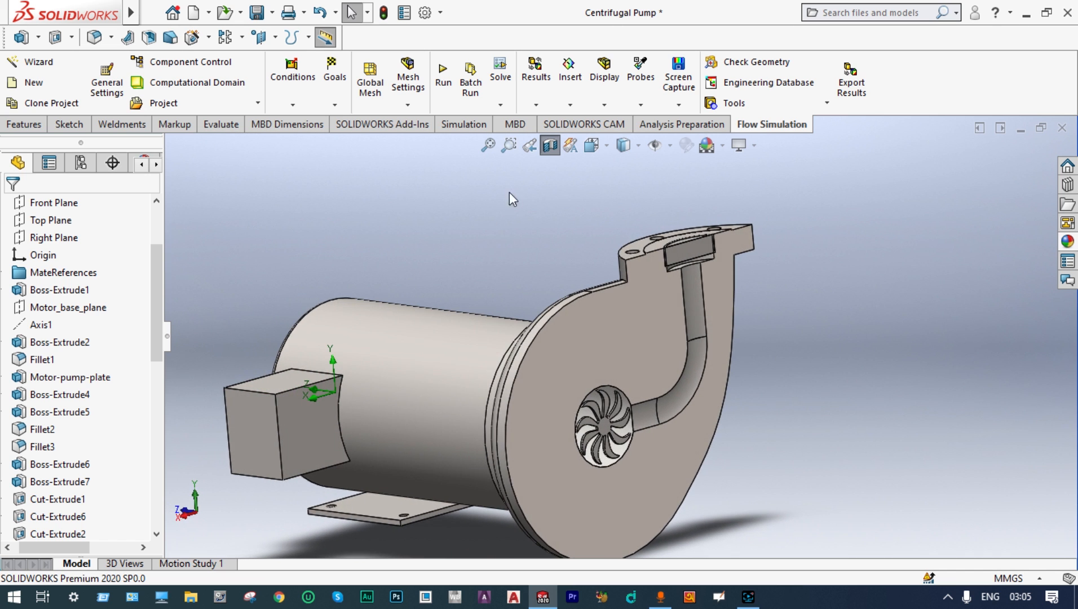
- Replace the current section view with one cut along the Right Plane
click(551, 147)
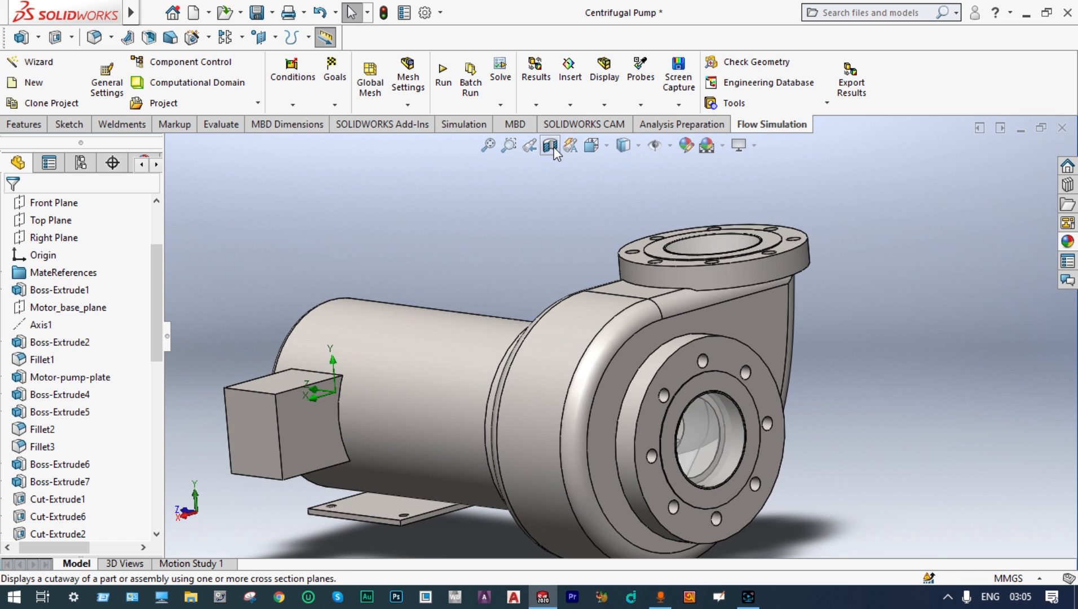
click(551, 146)
click(83, 495)
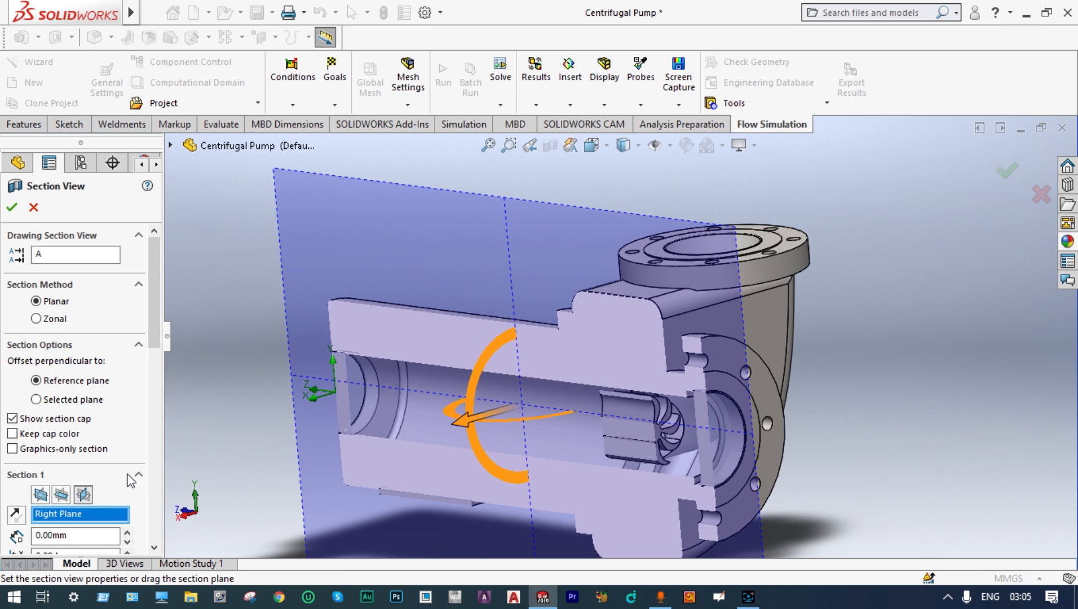
click(1001, 170)
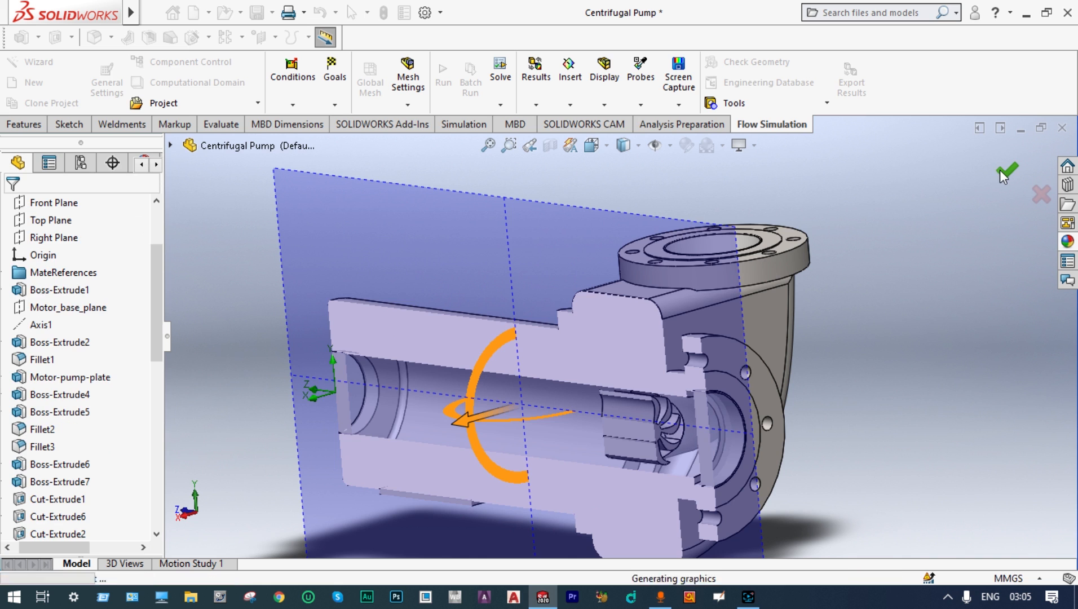
- Examine the sectioned pump's bore, impeller and flange openings, and restore the full, uncut model view
middle_drag(391, 407, 361, 393)
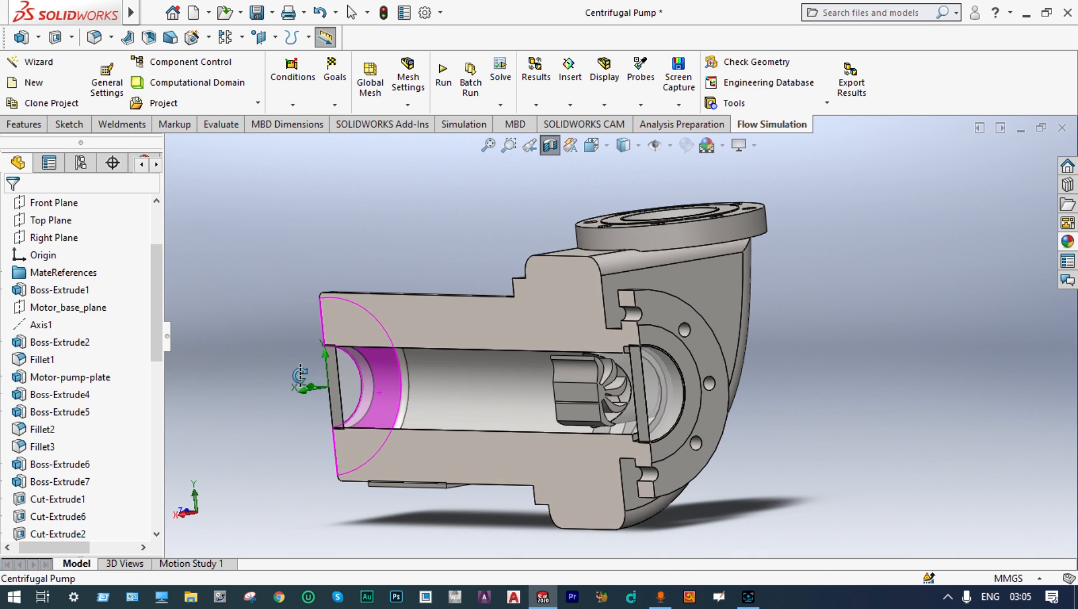
middle_drag(301, 377, 502, 495)
scroll(638, 385, down, 10)
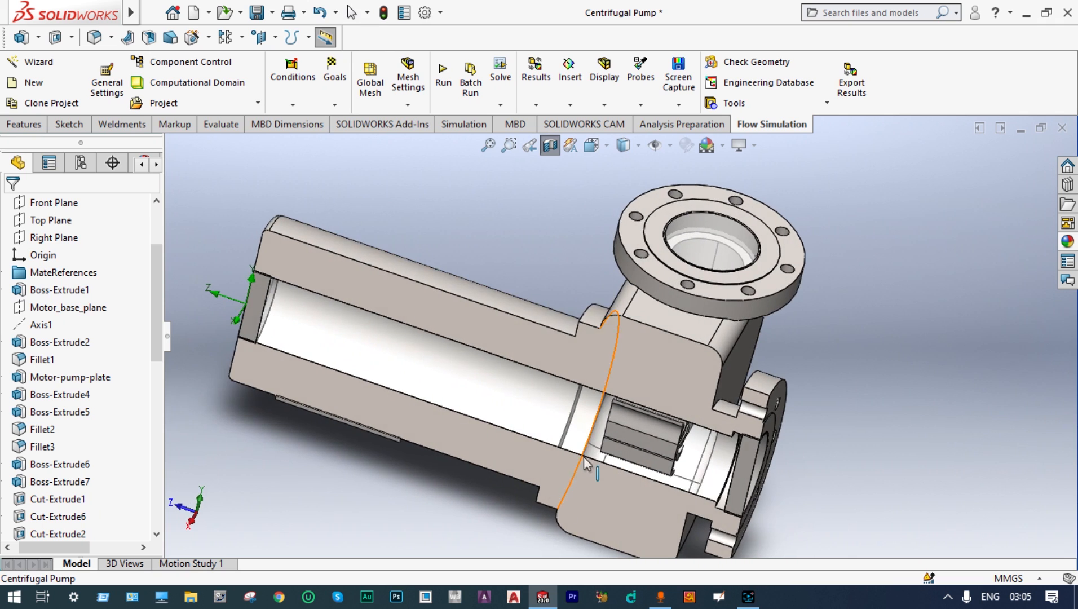
scroll(638, 385, up, 5)
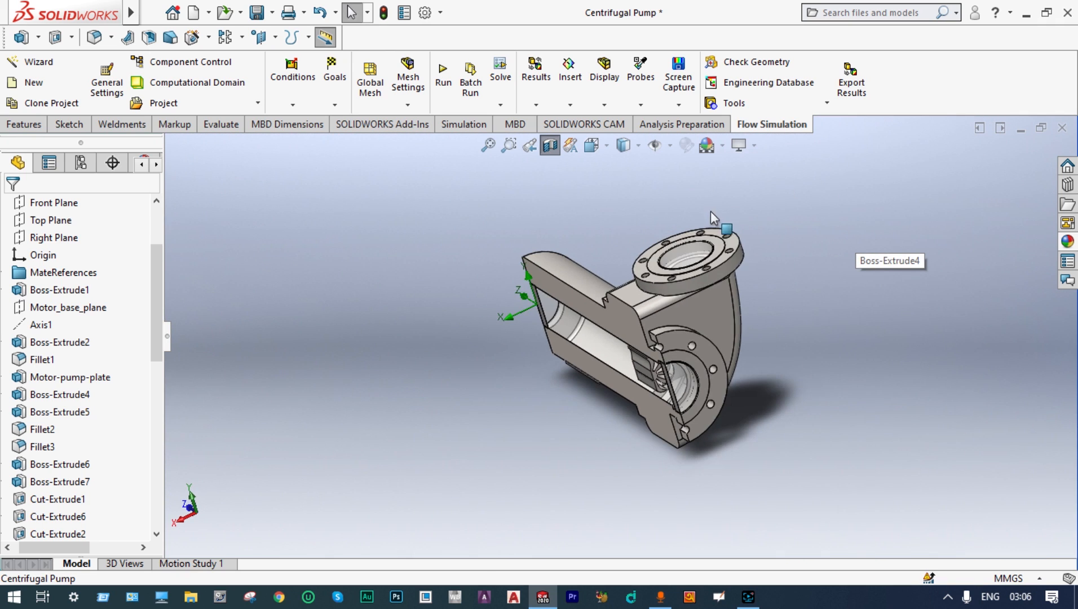
scroll(668, 275, down, 5)
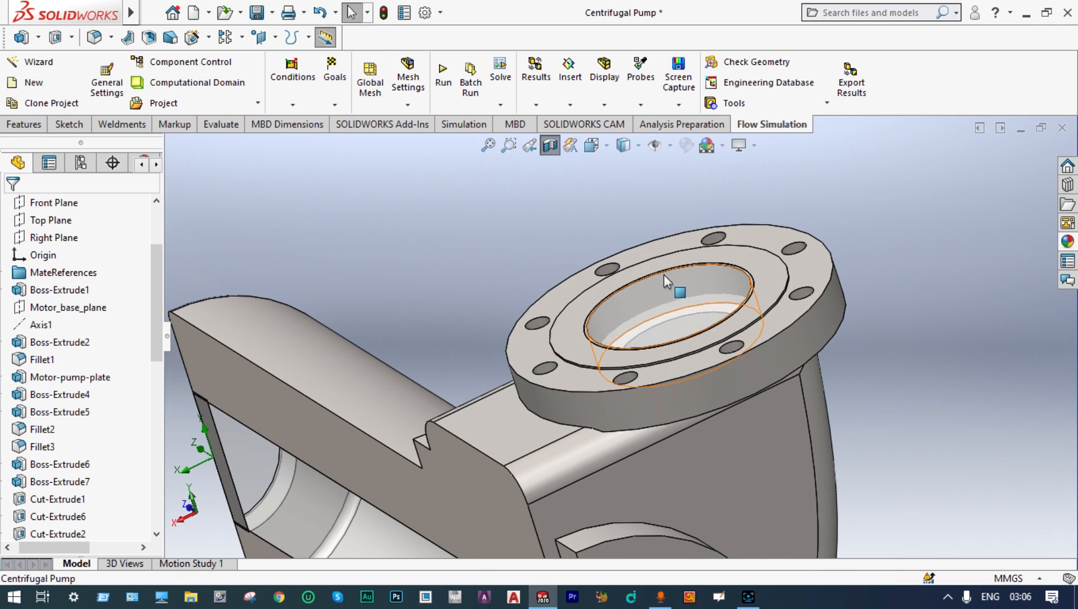
scroll(710, 326, up, 6)
middle_drag(710, 326, 705, 349)
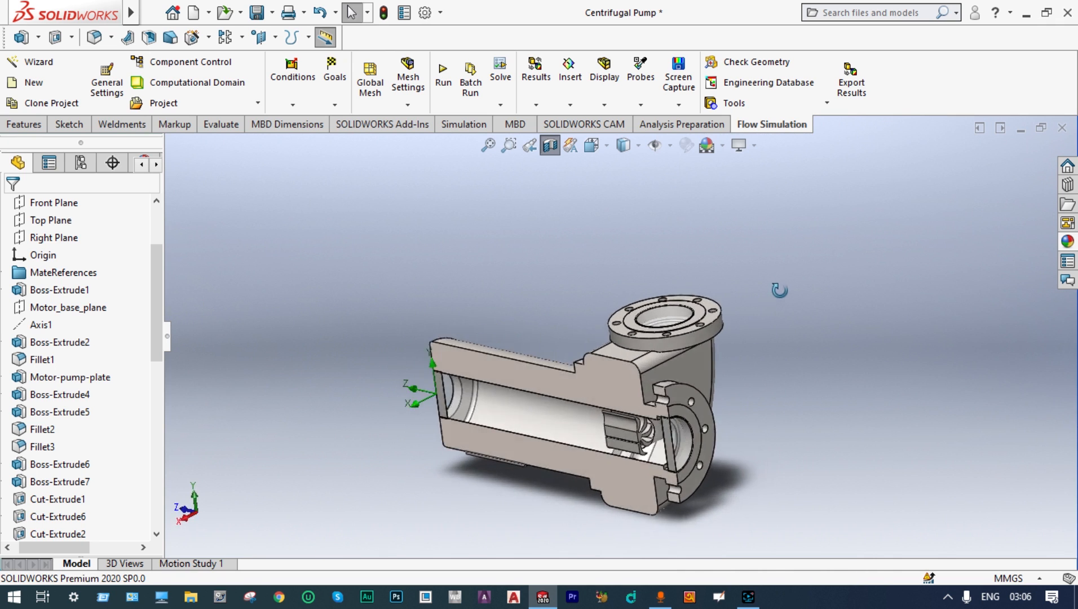
scroll(700, 373, down, 6)
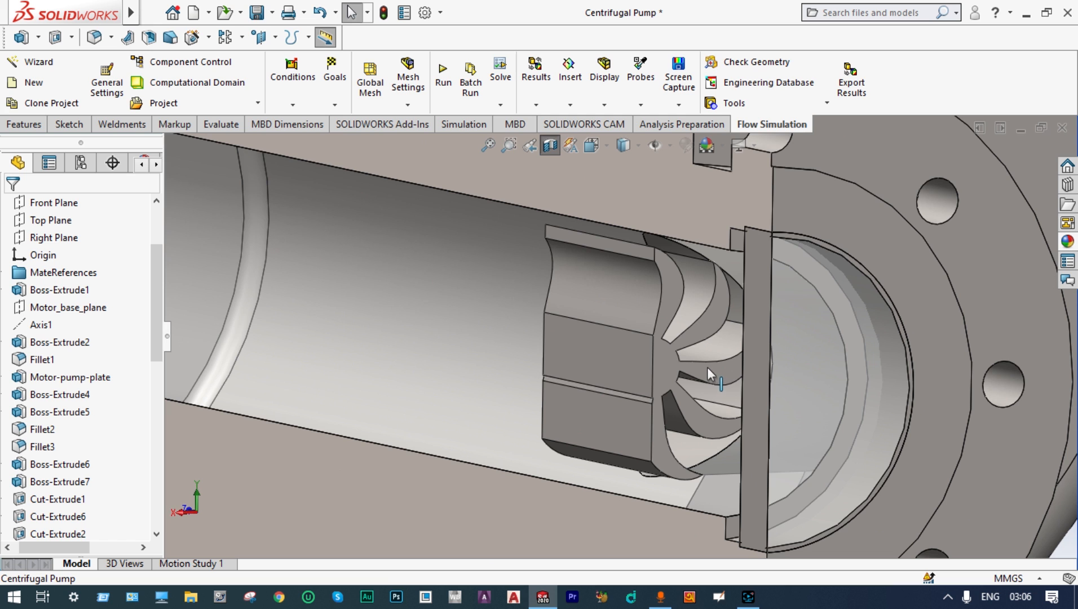
scroll(707, 367, up, 3)
scroll(655, 399, down, 5)
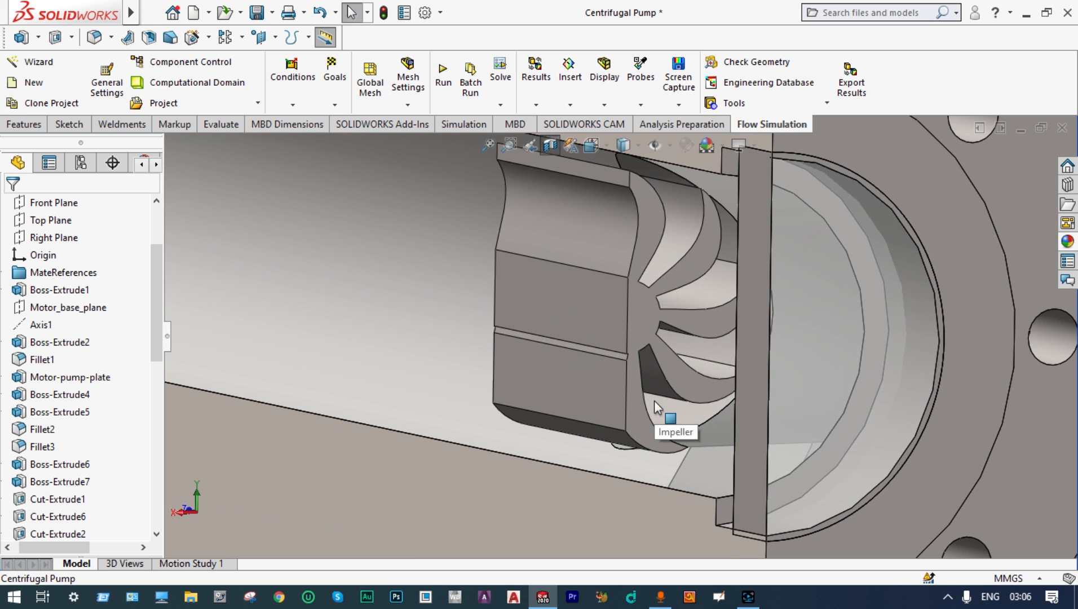
scroll(655, 400, up, 8)
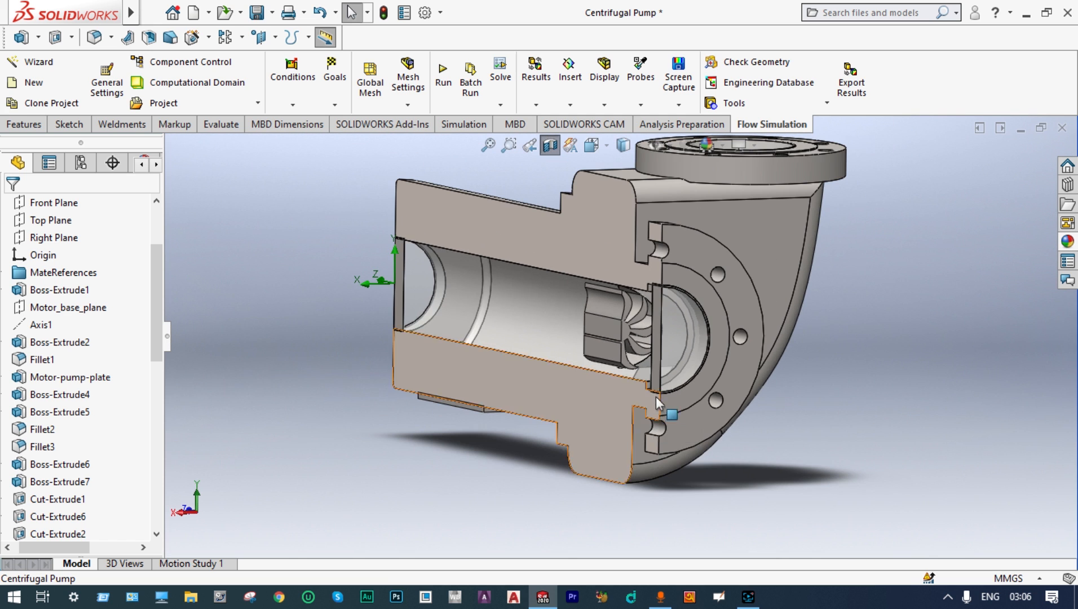
mouse_move(657, 403)
middle_down()
mouse_move(736, 394)
mouse_move(667, 404)
middle_up()
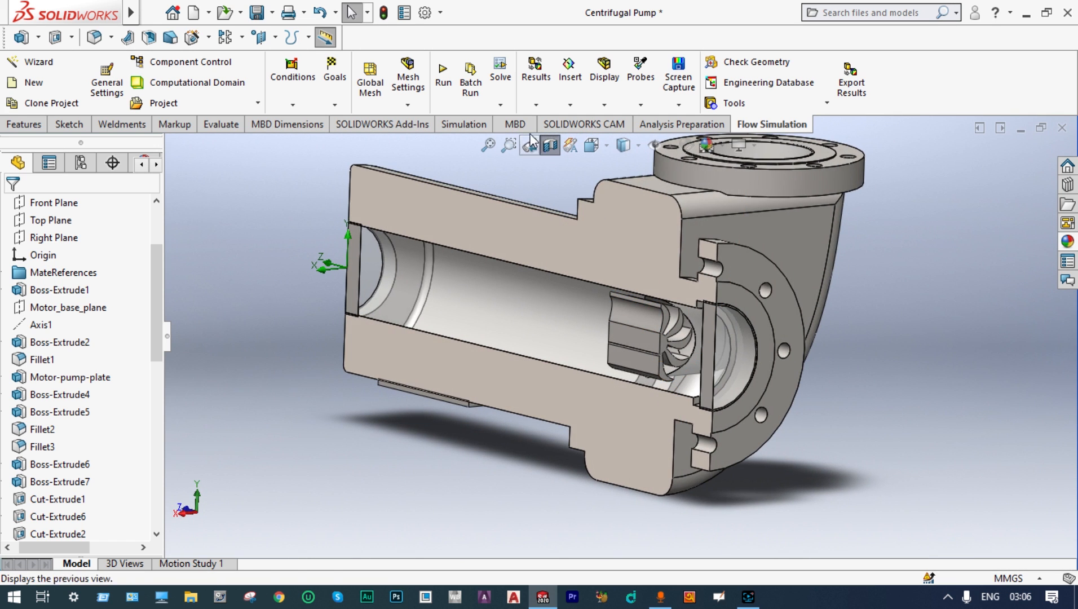
click(550, 145)
middle_drag(495, 193, 497, 257)
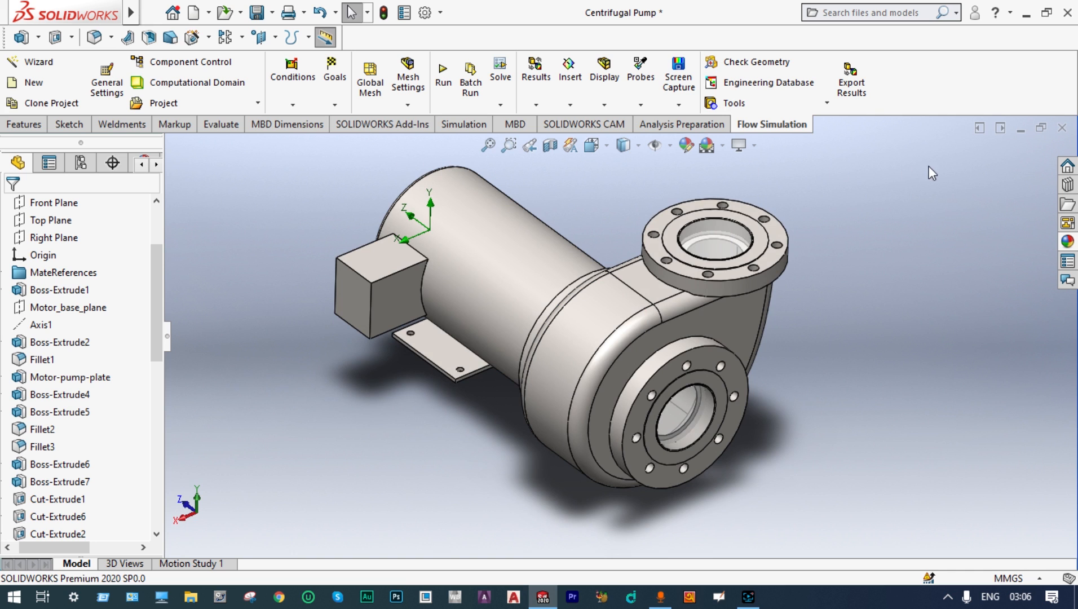
- Start a Flow Simulation project with the Wizard, using the current configuration and the SI (m-kg-s) unit system
click(33, 62)
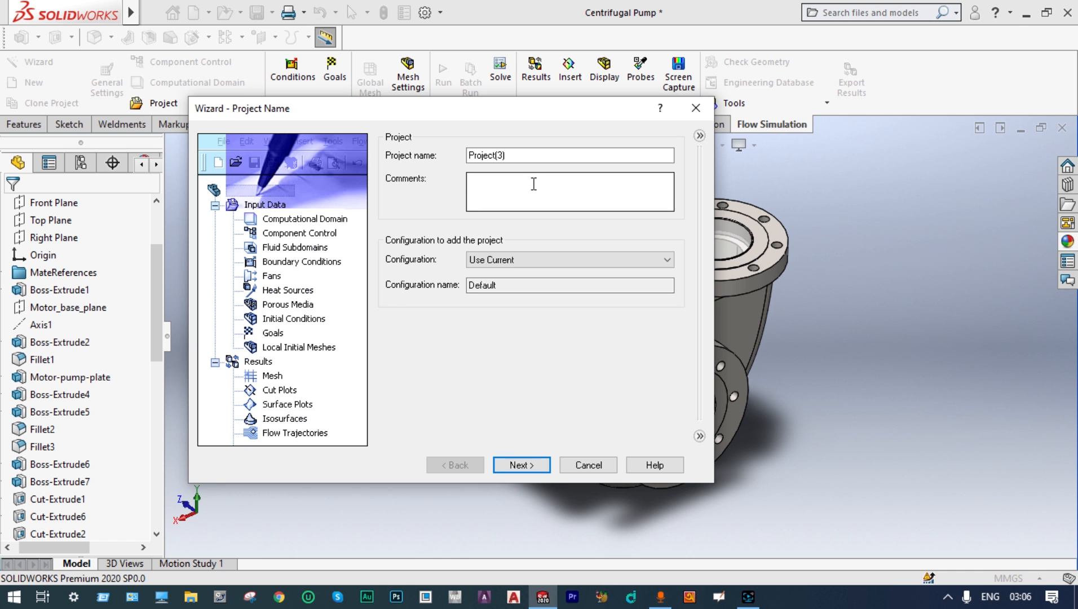
click(517, 464)
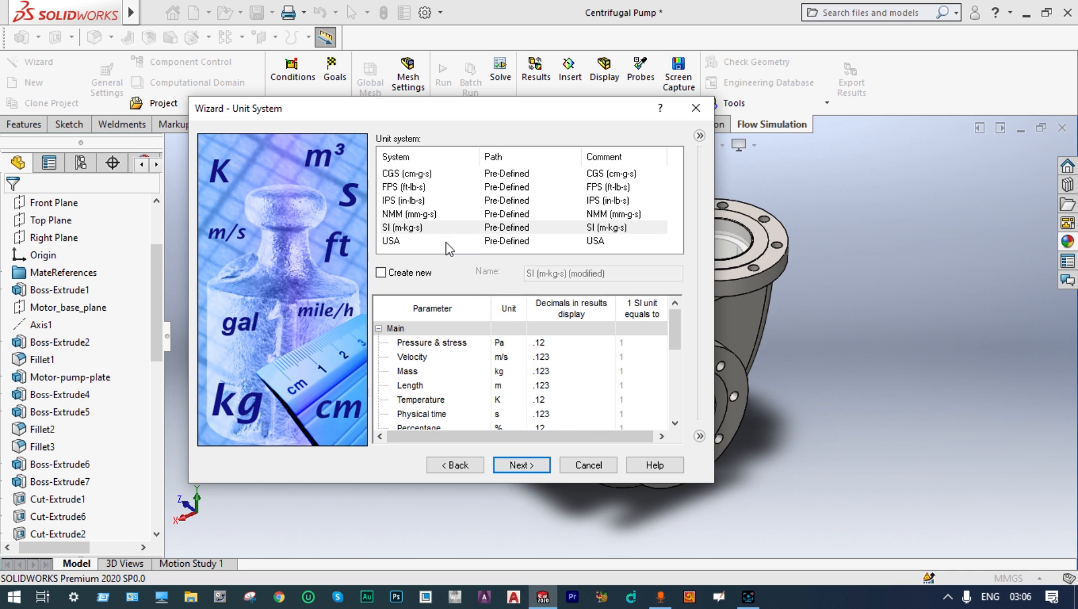
click(405, 228)
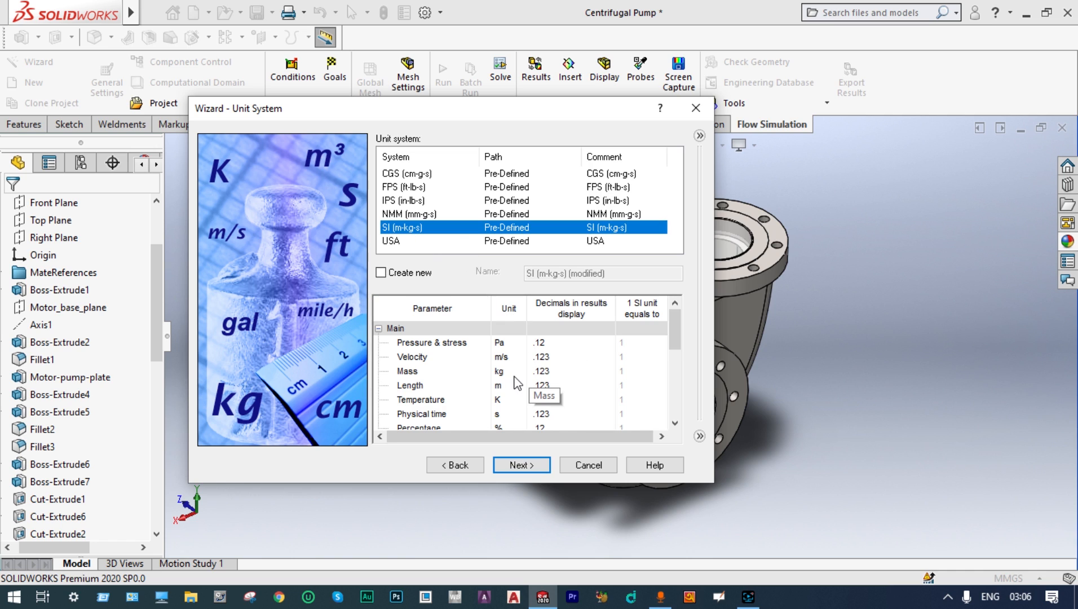
- Set the project's pressure and stress unit to bar and its temperature unit to °C
click(515, 347)
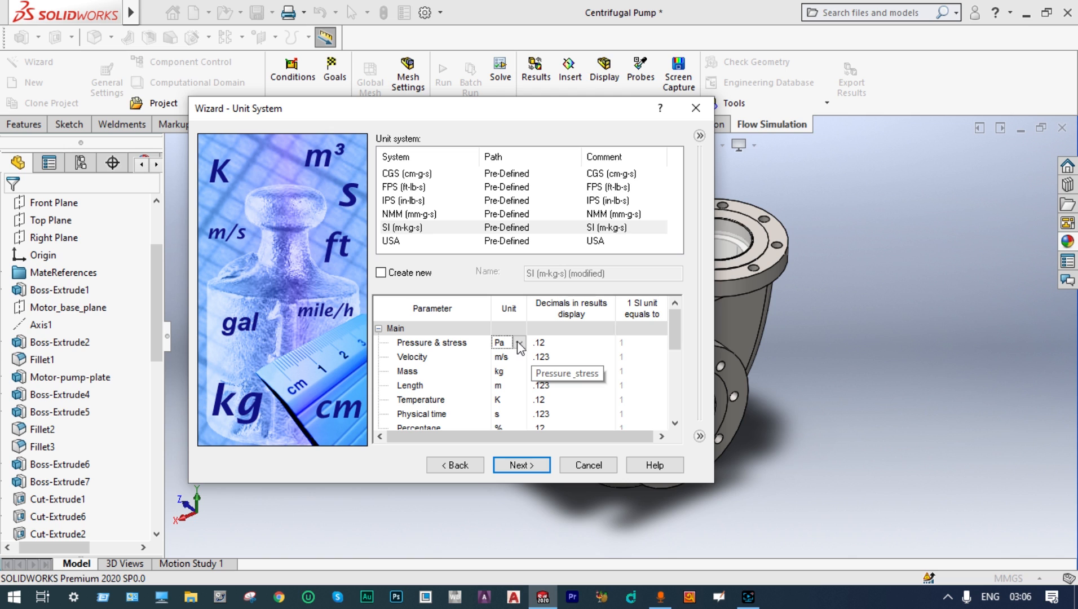
click(519, 343)
click(535, 272)
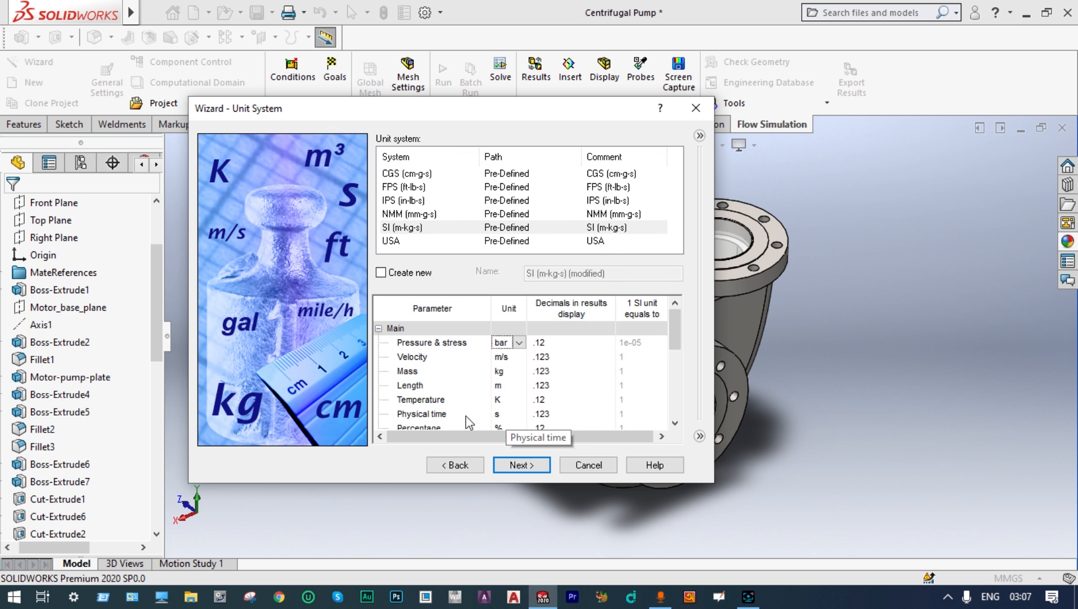
click(510, 400)
click(520, 400)
click(521, 426)
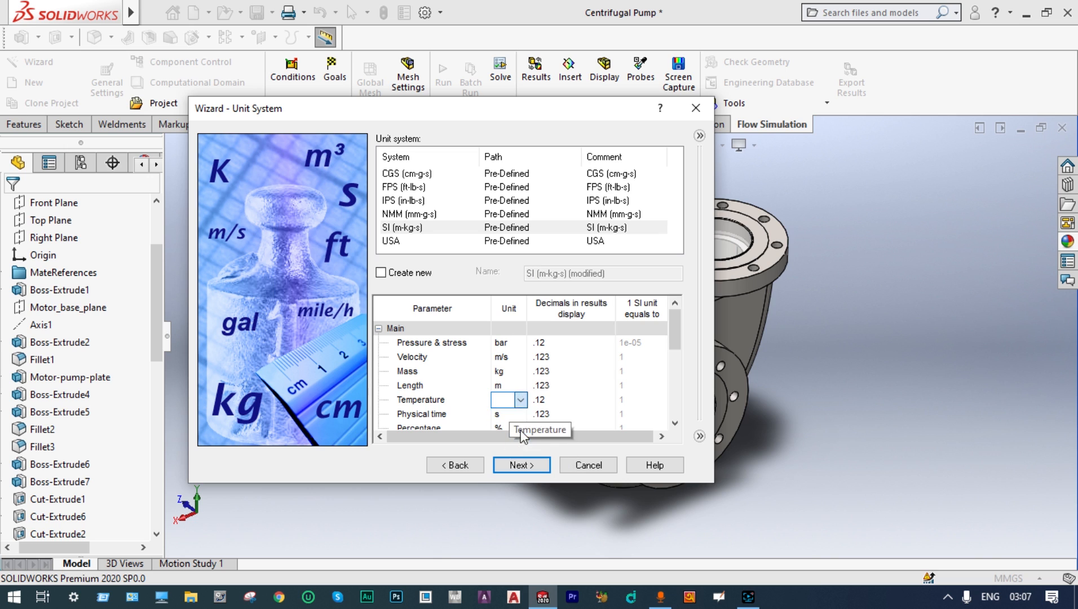
- Set the angular velocity unit under Loads&Motion to RPM and continue to the analysis type settings
click(676, 423)
click(676, 424)
click(675, 423)
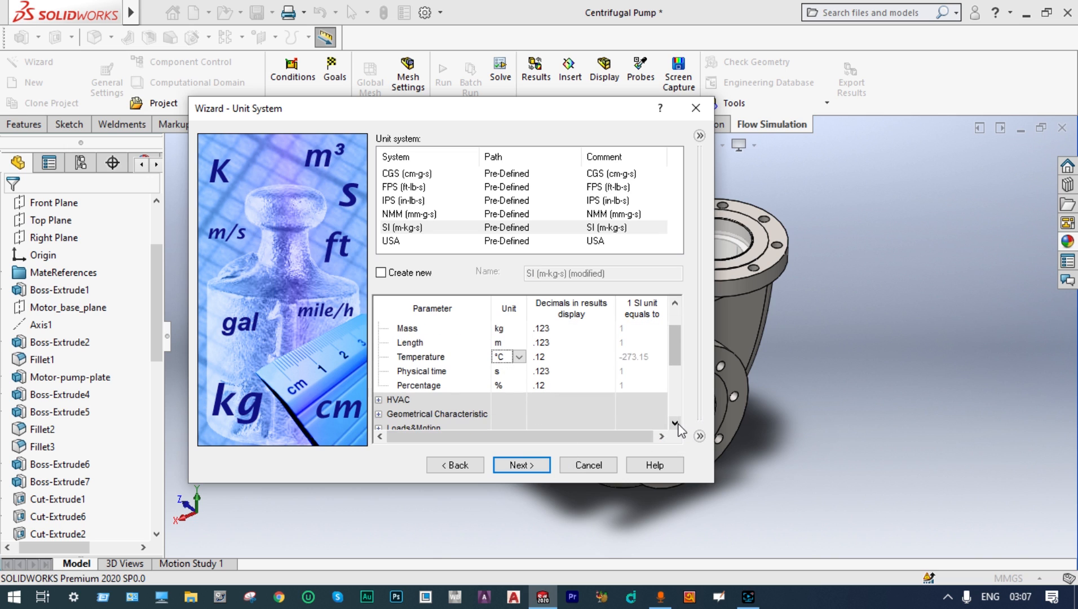
click(675, 424)
click(675, 424)
click(675, 424)
click(676, 423)
click(675, 423)
click(675, 423)
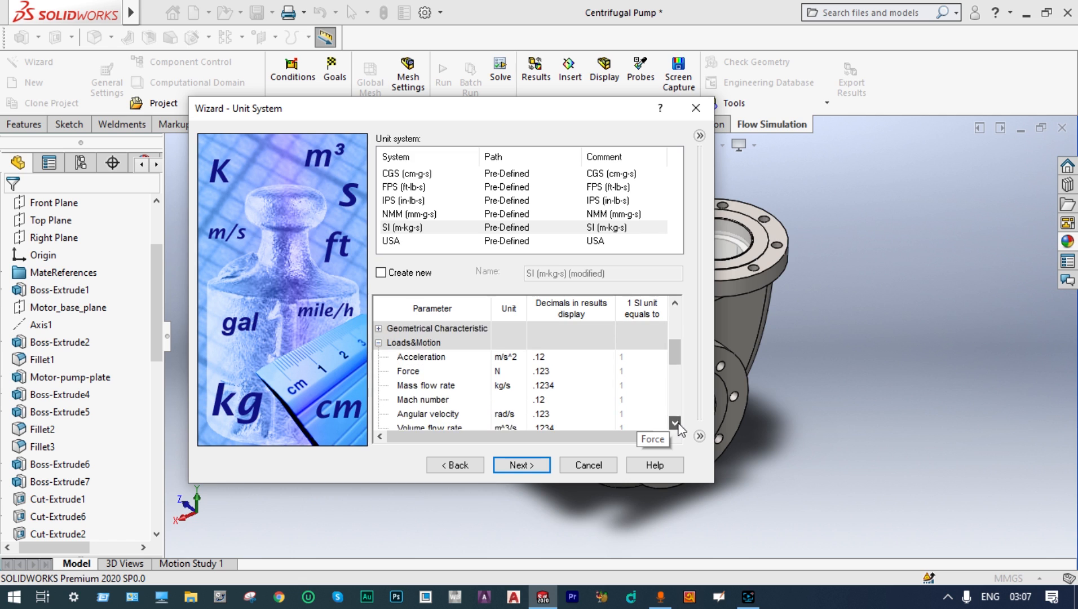
click(675, 423)
click(513, 401)
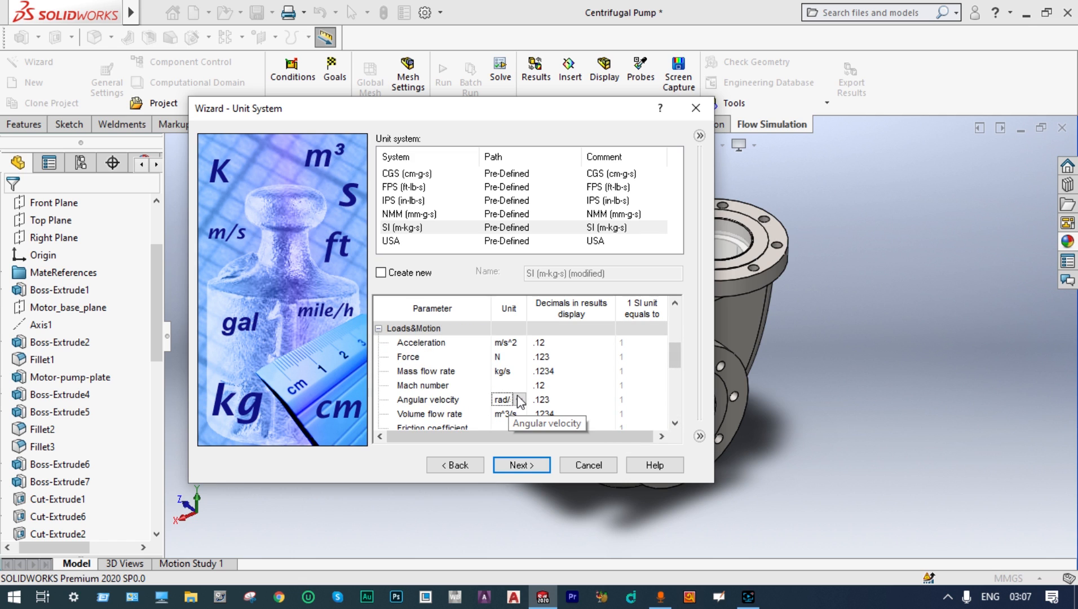
click(520, 401)
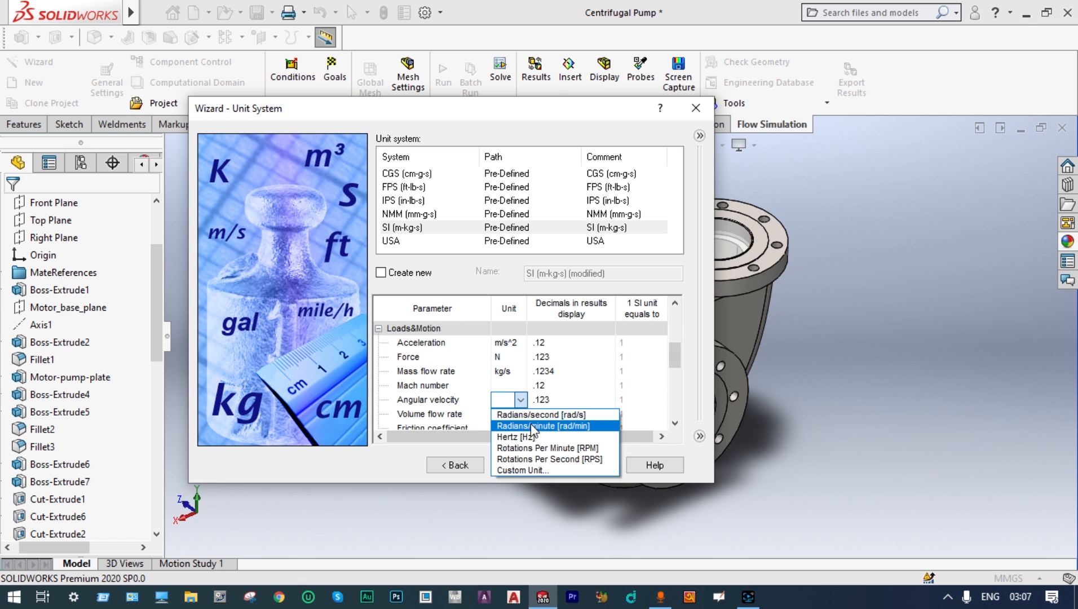
click(534, 449)
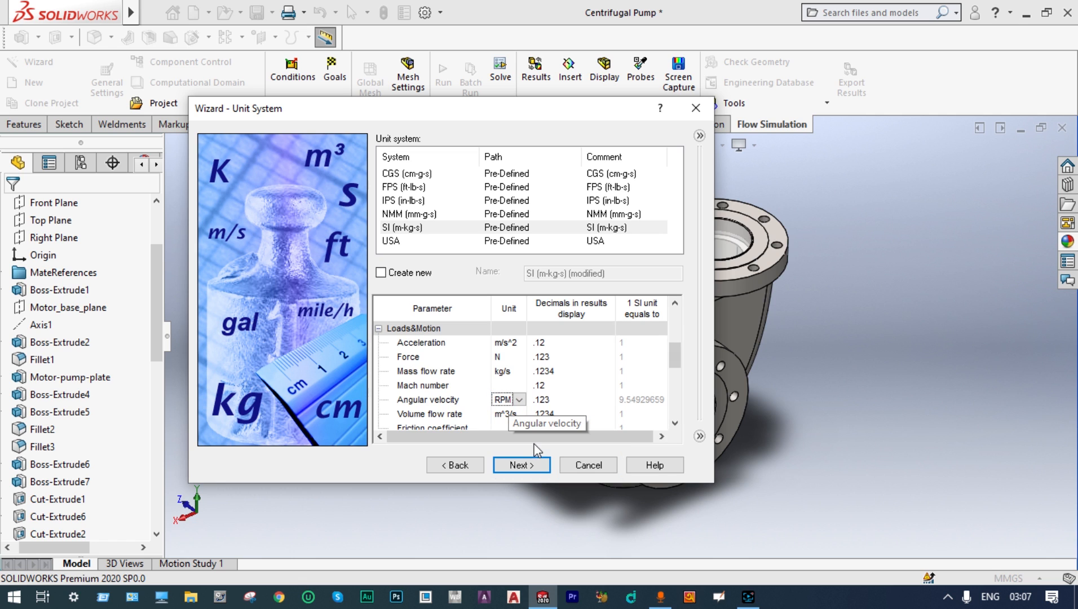
click(531, 467)
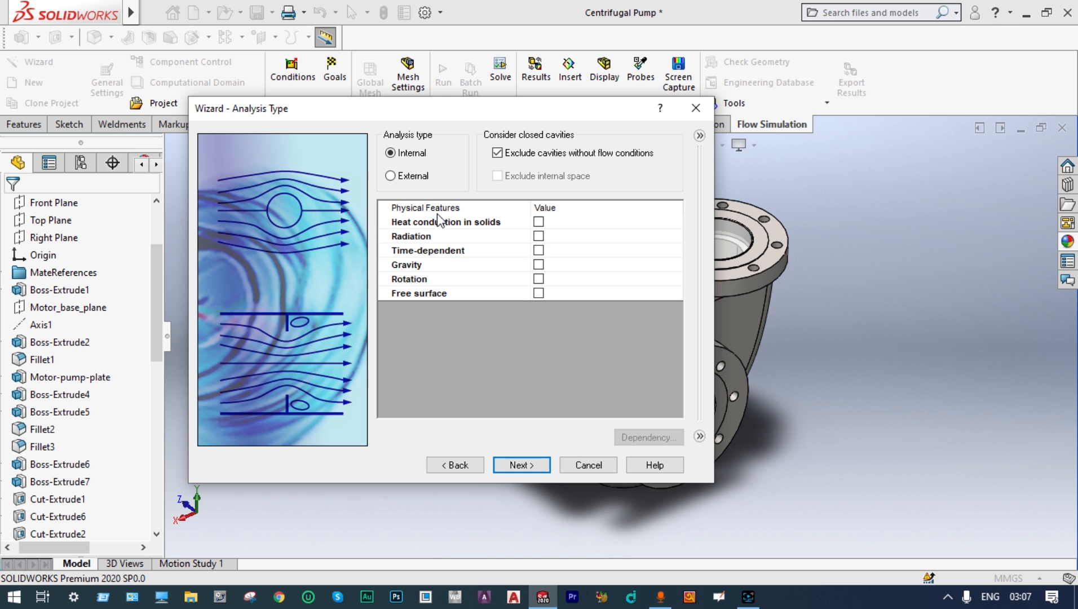
- Stop excluding cavities without flow conditions and enable gravity with a Y component of -9.81 m/s^2 and a Z component of 0
click(497, 153)
click(539, 265)
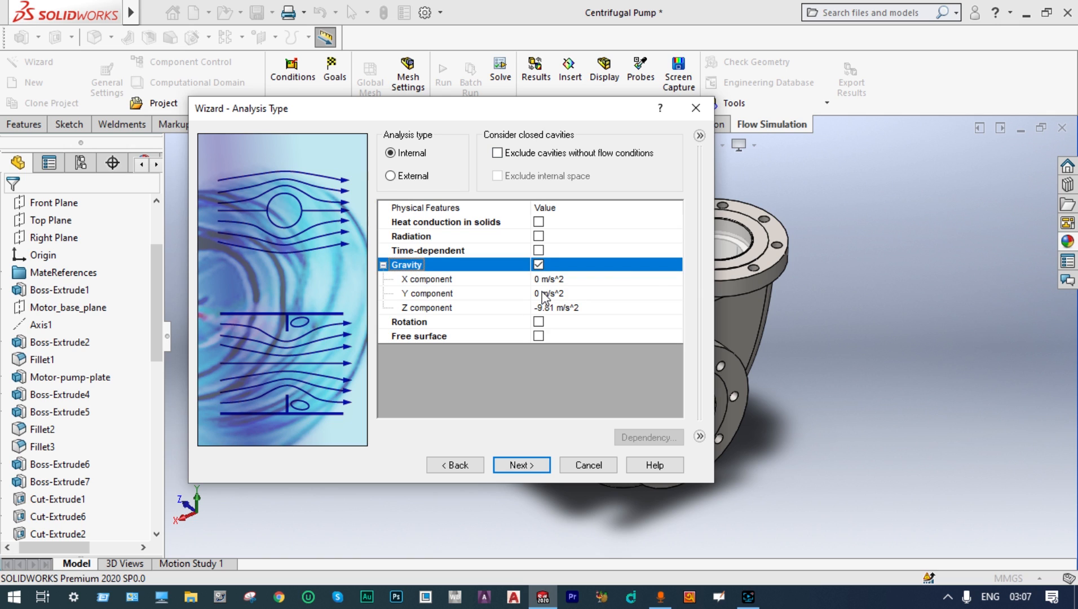
click(543, 294)
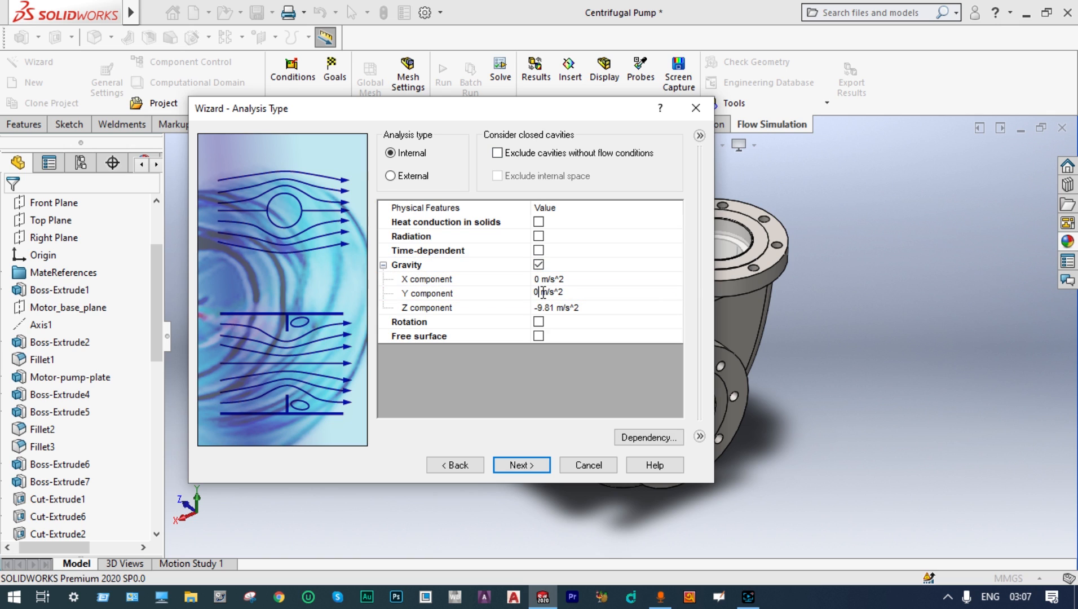
key(BackSpace)
text(-9.81)
click(556, 309)
text(0)
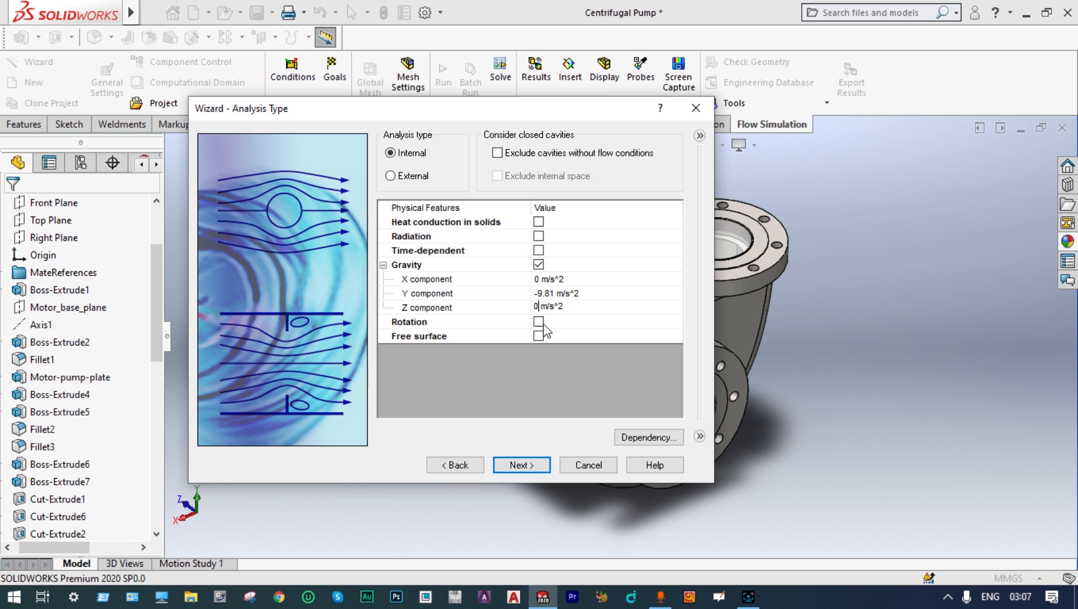
- Enable rotation with the type Local region(s) (Averaging) and continue to the default fluid settings
click(538, 322)
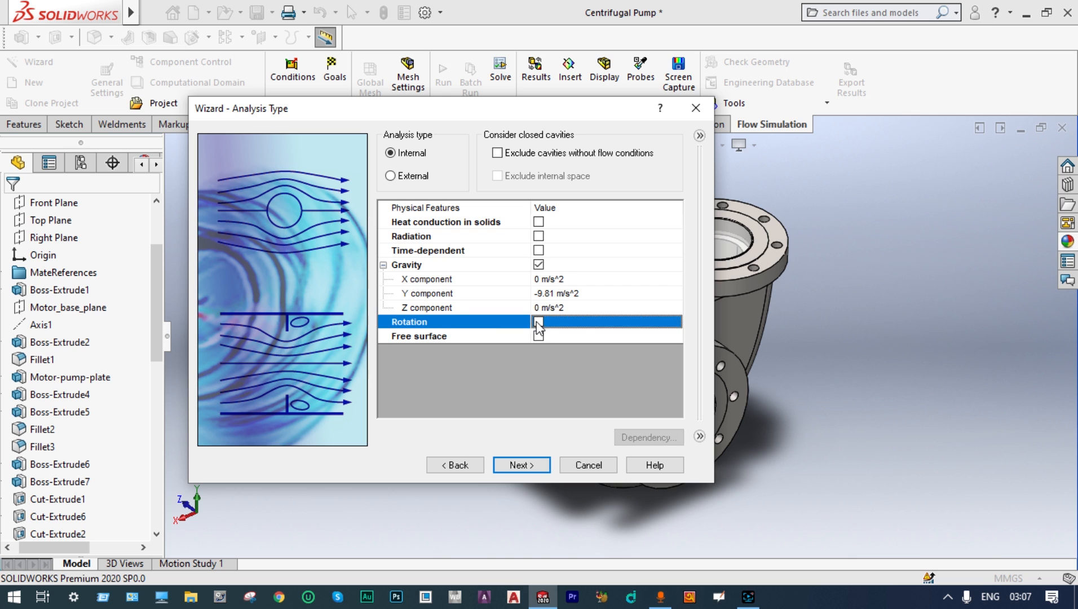
click(522, 465)
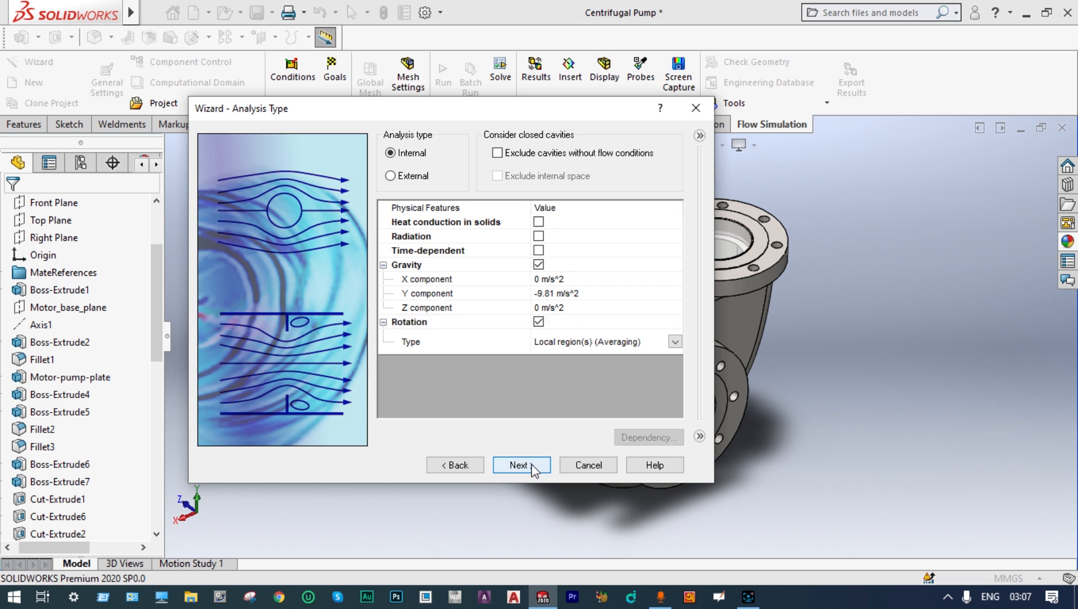
- Add the pre-defined liquid Water as the project's default fluid and continue to the wall conditions
click(381, 171)
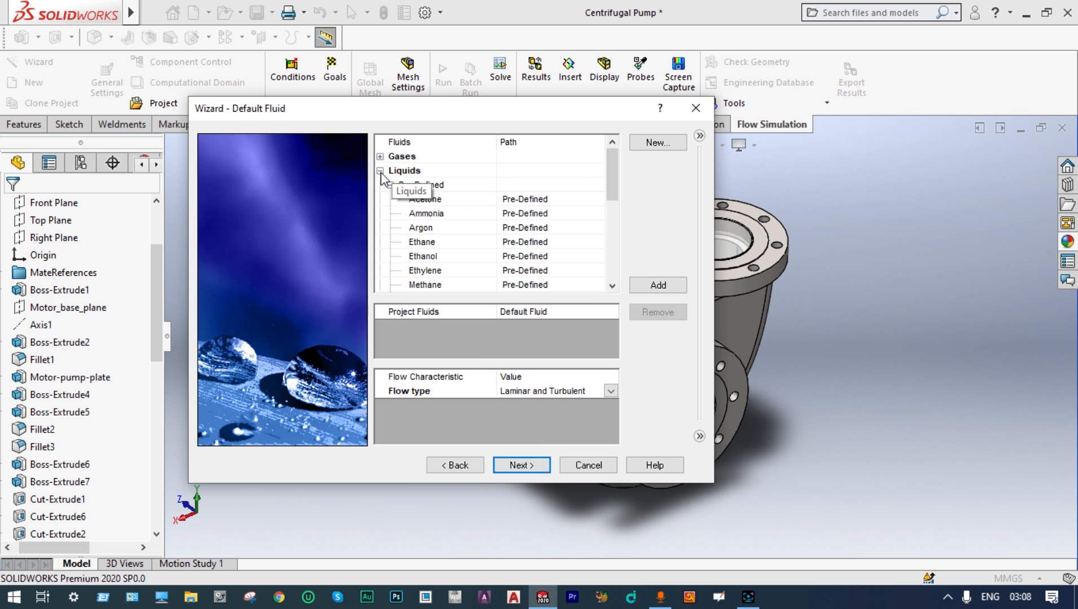
drag(616, 182, 618, 254)
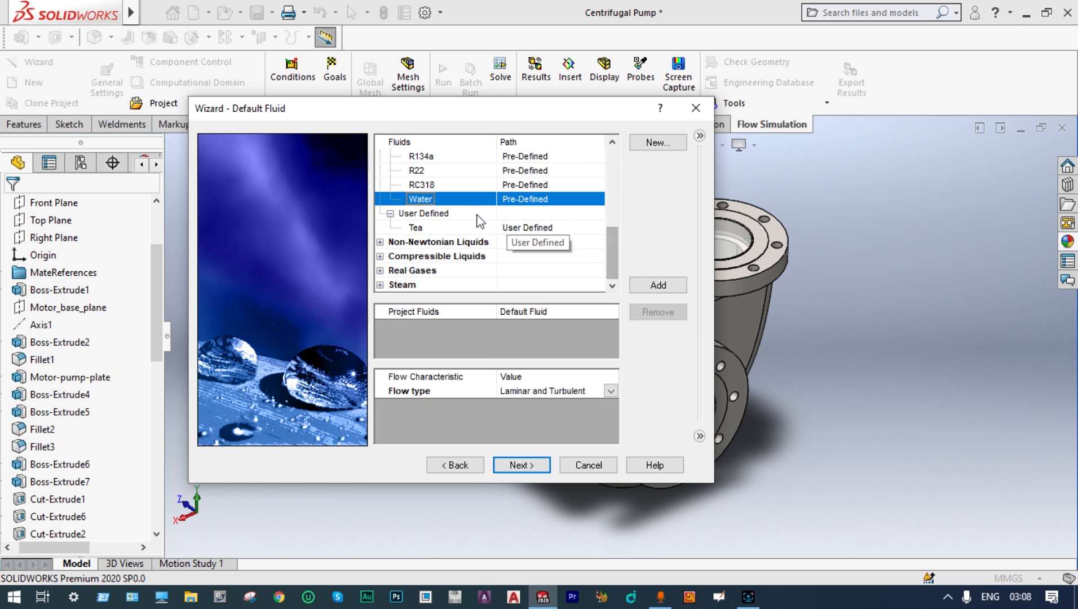
double_click(432, 201)
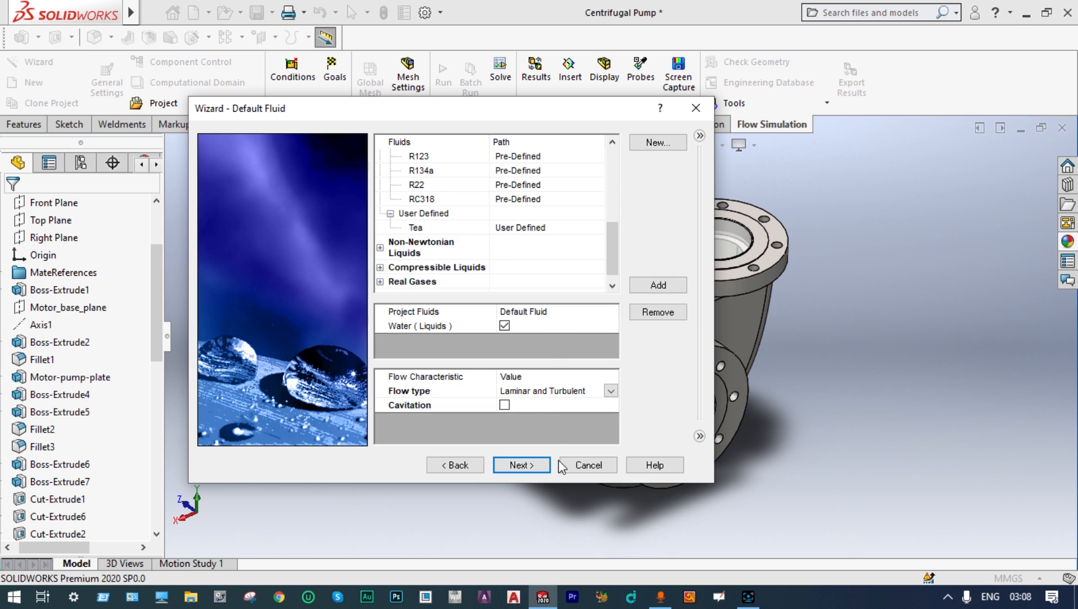
click(536, 466)
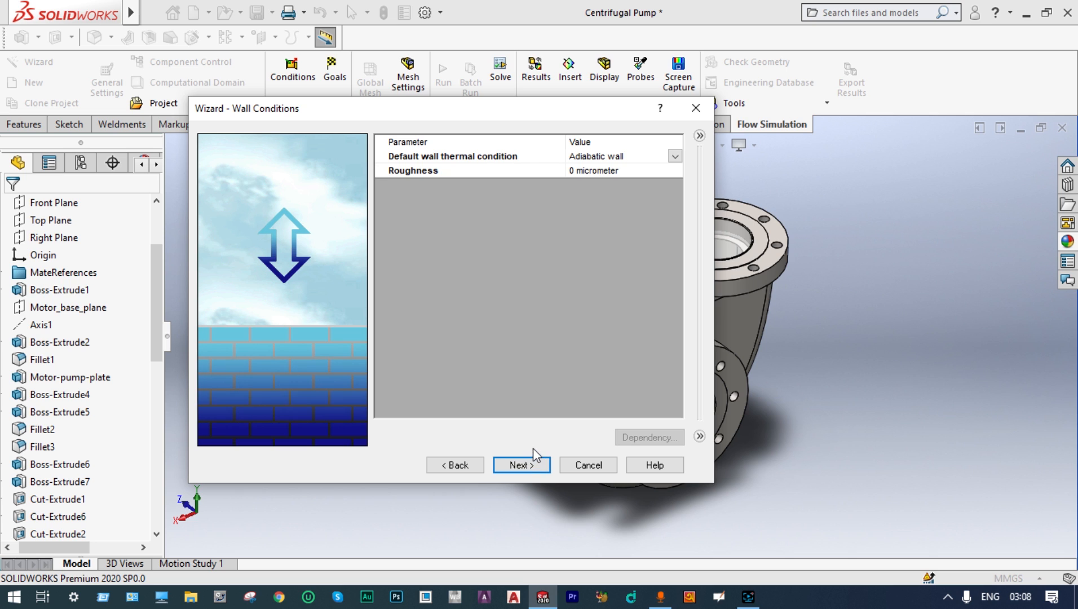
- Keep the default wall conditions, set the initial temperature to 20.0 °C and finish the project Wizard
click(531, 466)
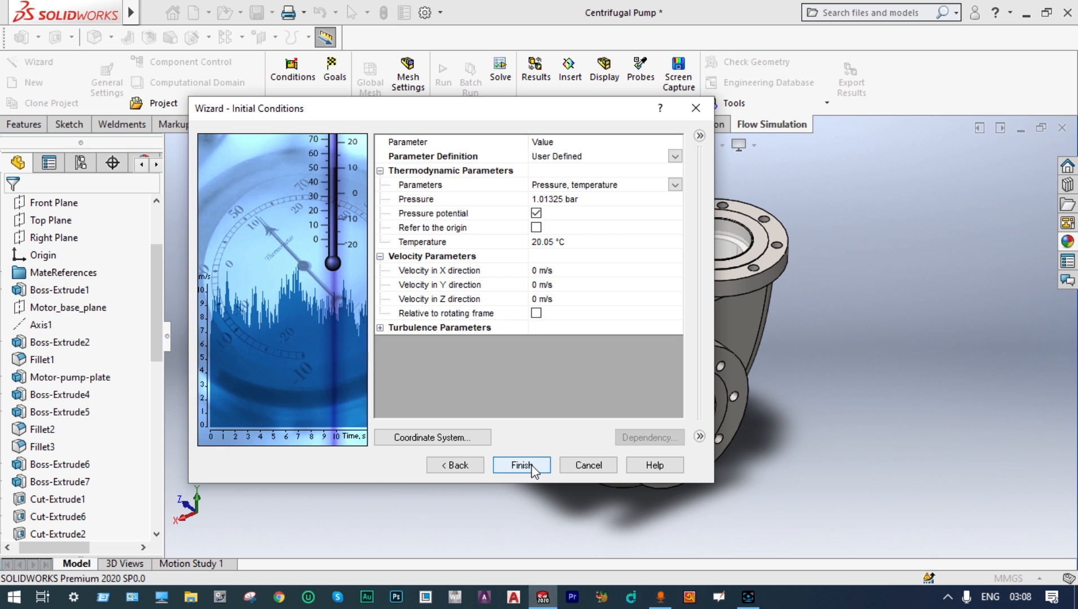
click(553, 242)
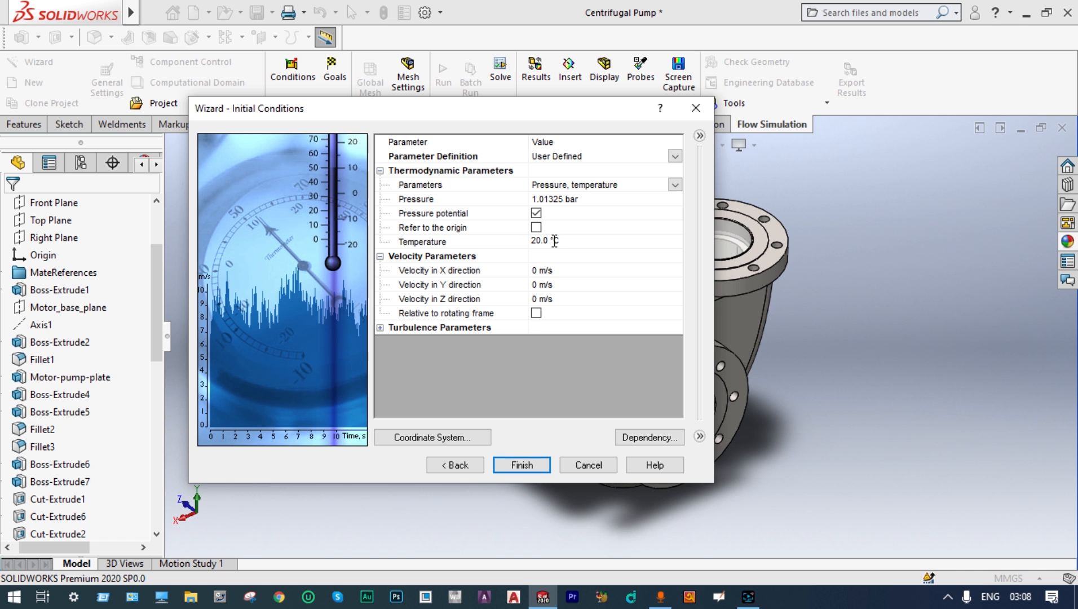
click(525, 466)
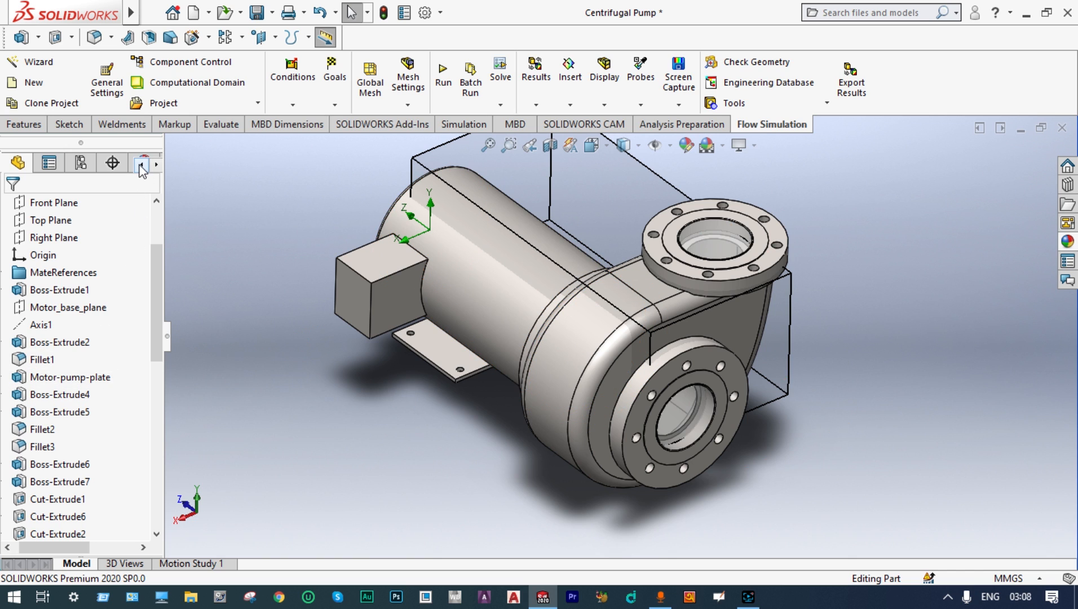
- Enlarge the computational domain around the pump to about X 0.32/-0.34, Y 0.24/-0.21 and Z 0.07/-0.85 m, and hide it
click(156, 164)
click(112, 163)
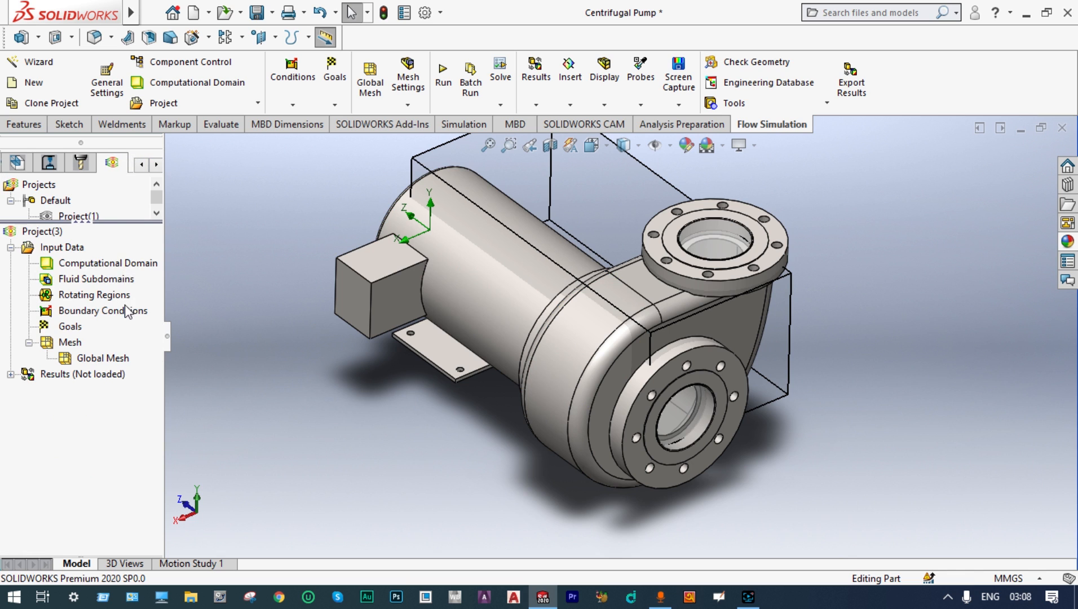
right_click(121, 264)
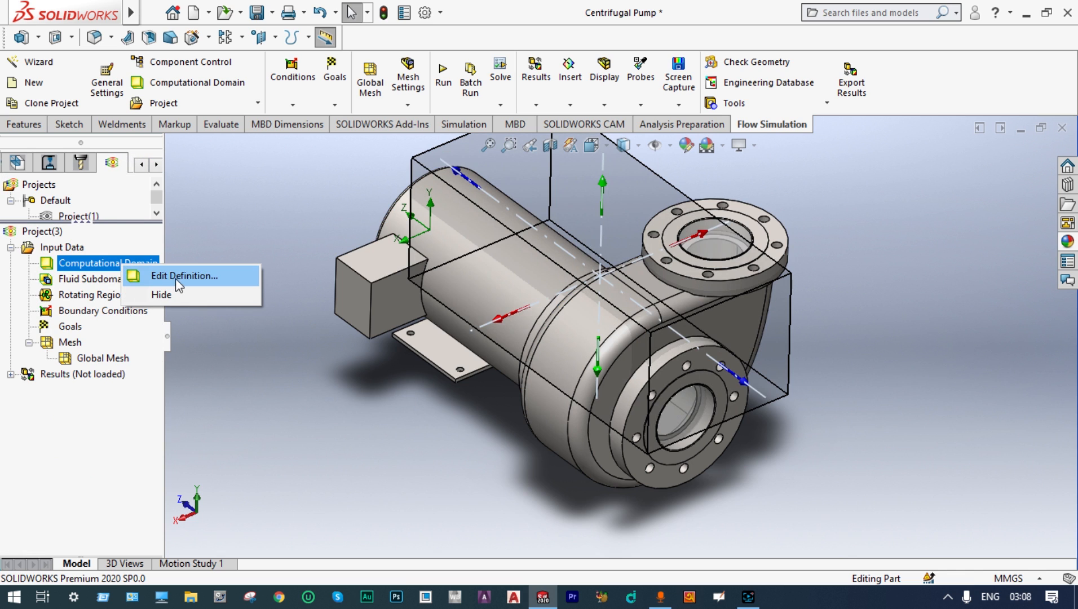
click(183, 277)
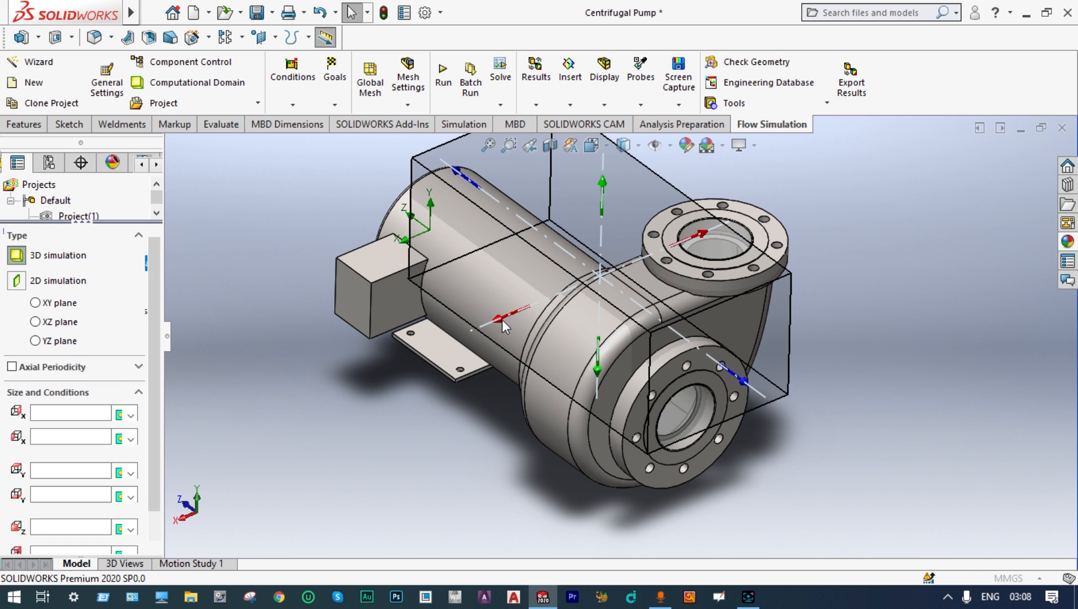
drag(498, 319, 400, 401)
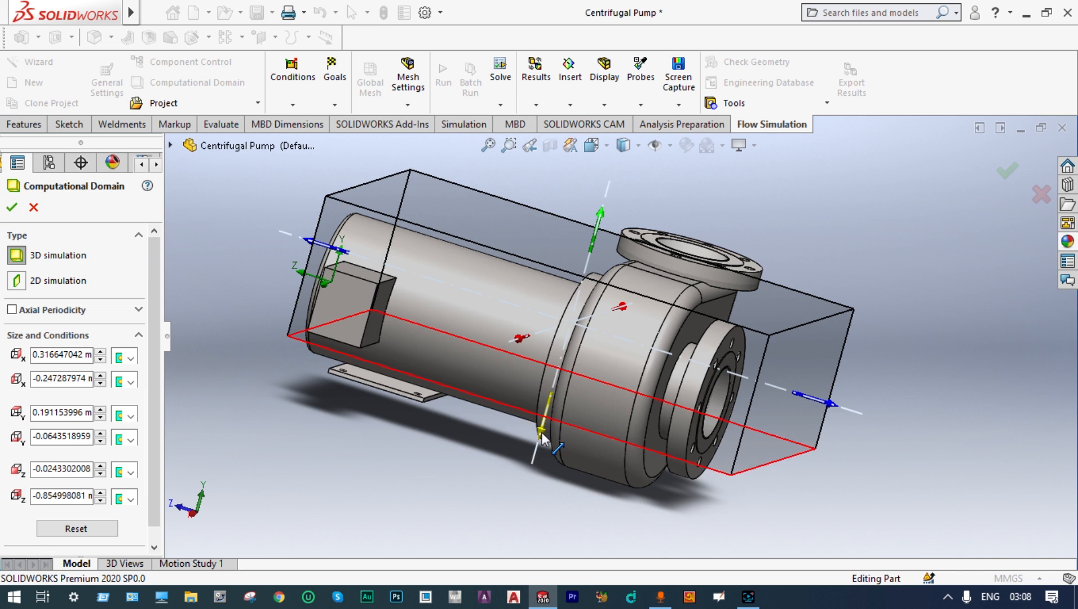
drag(542, 432, 539, 449)
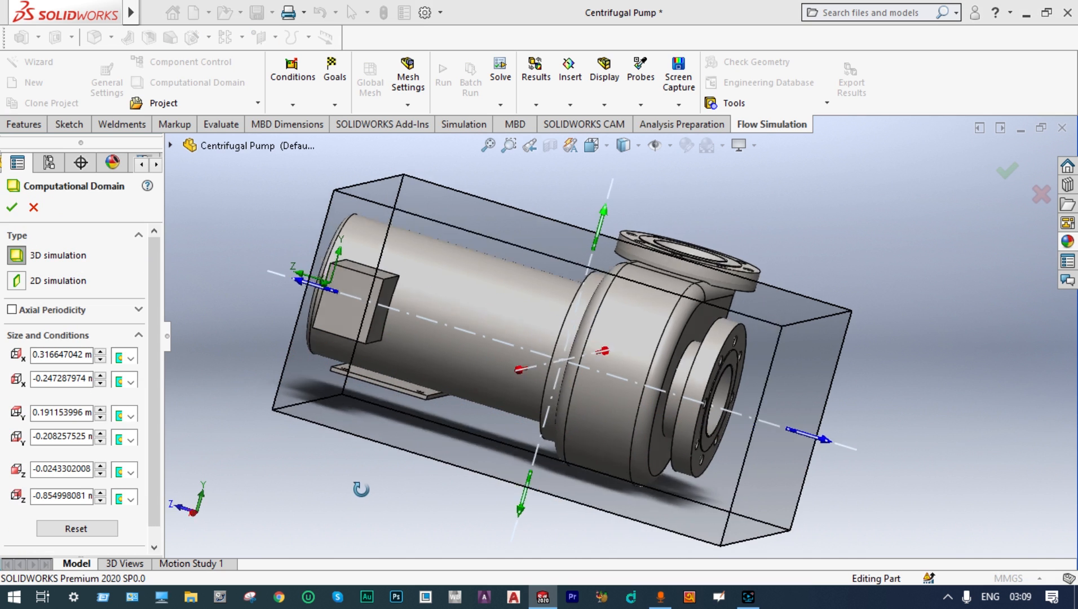
middle_drag(361, 451, 362, 417)
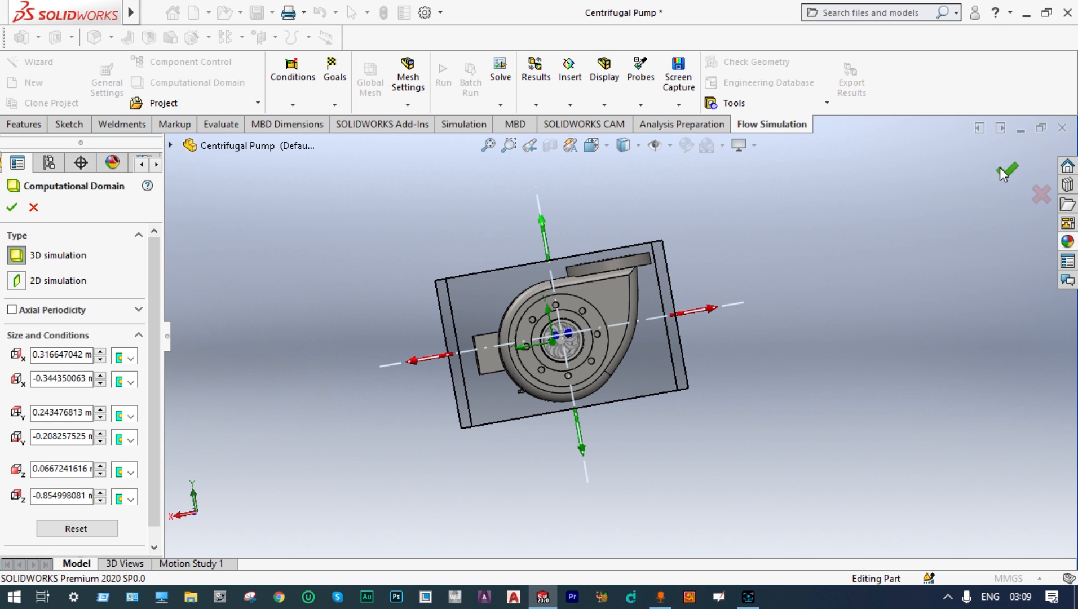
click(1004, 170)
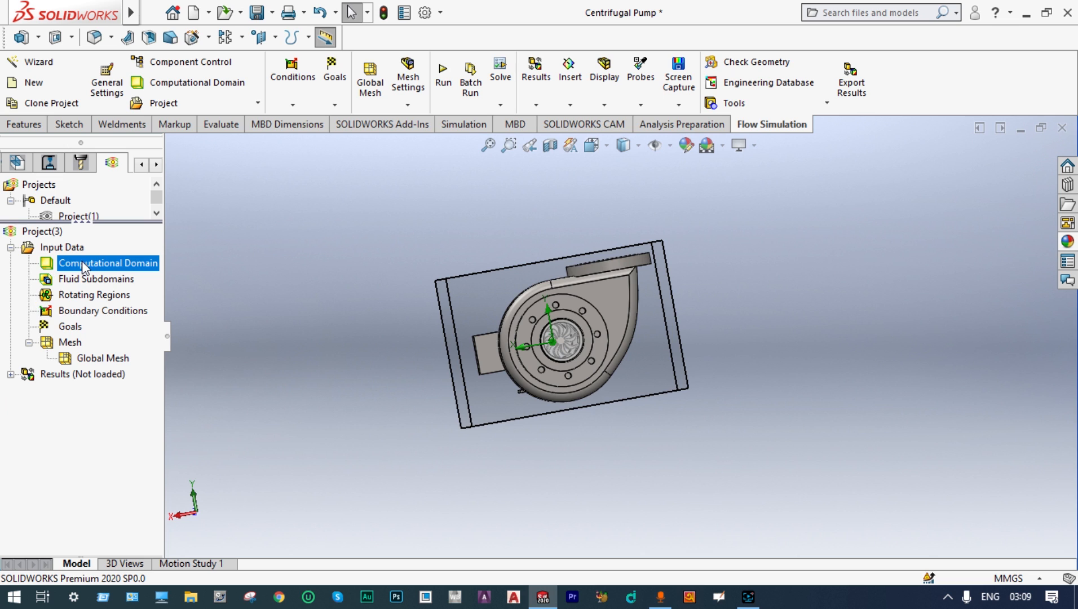
right_click(83, 263)
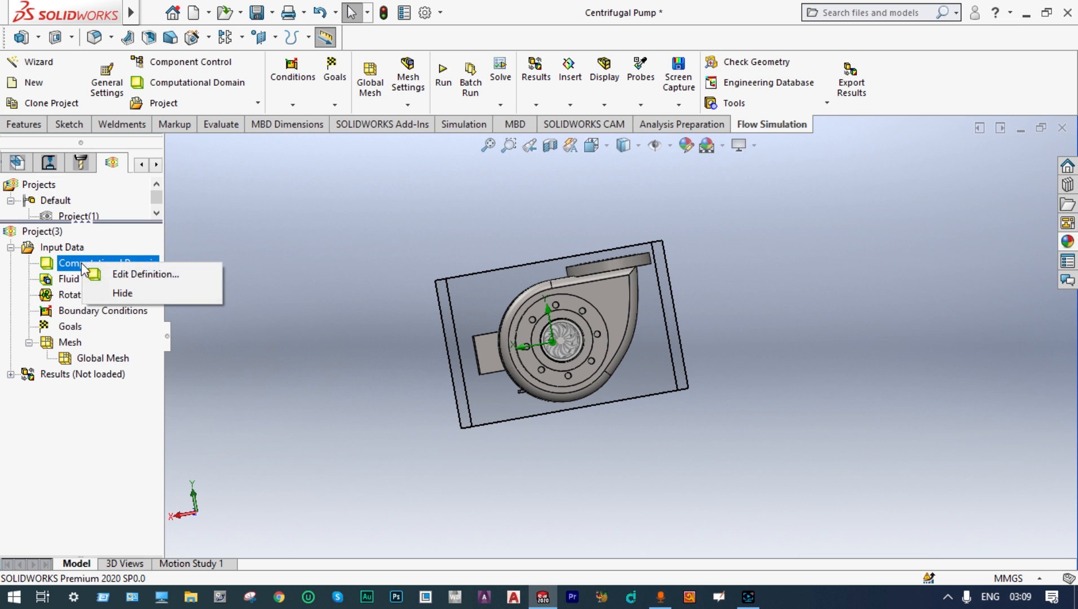
click(117, 291)
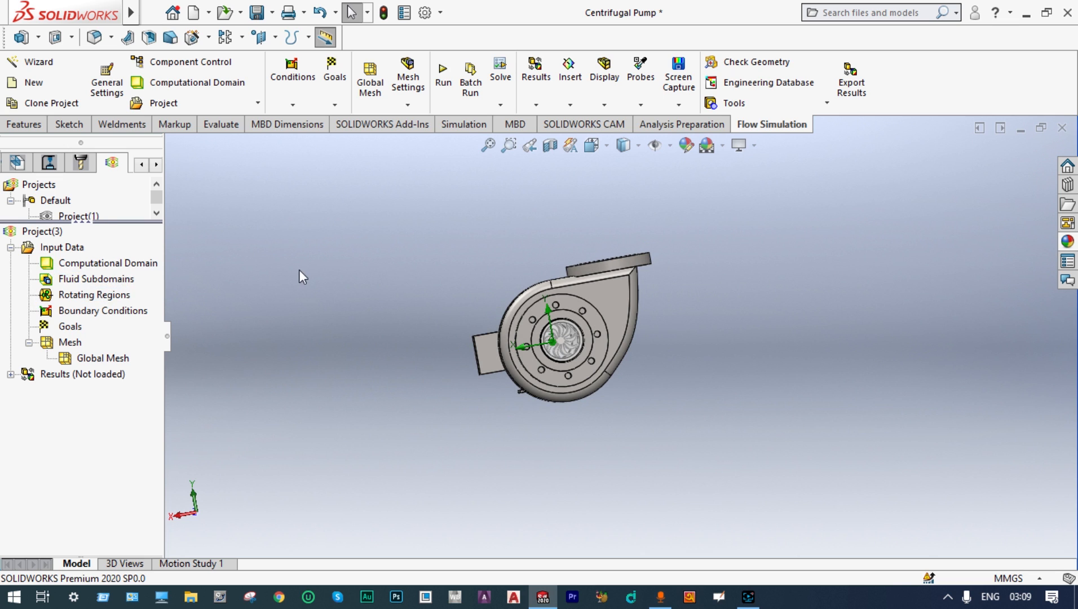
- Section the pump parallel to the Front Plane at an offset of -565 mm, cutting through the impeller
middle_drag(299, 270, 342, 321)
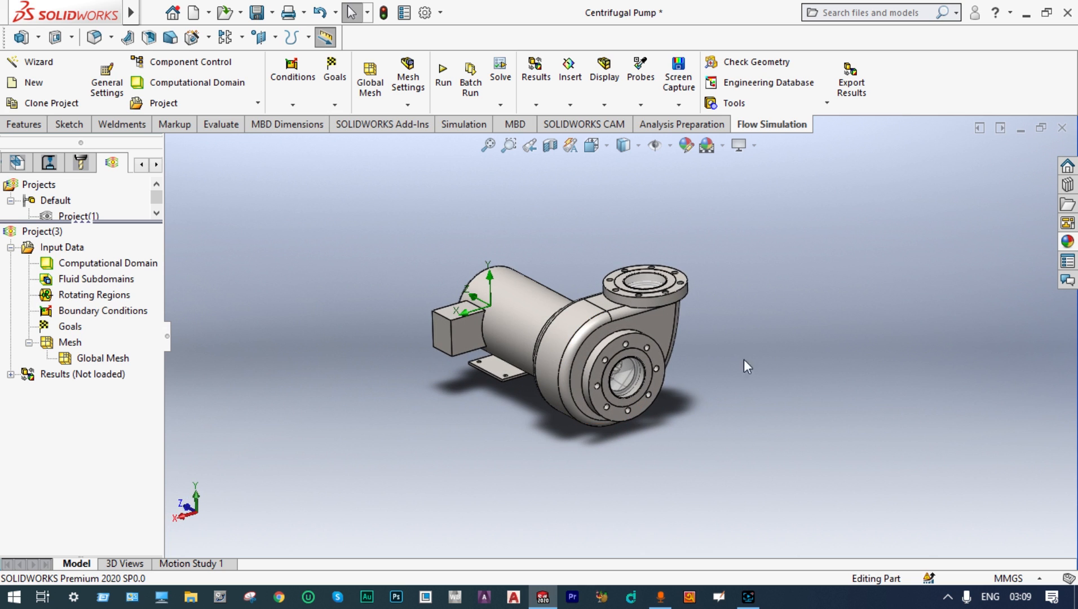
middle_drag(746, 366, 522, 373)
scroll(577, 312, down, 5)
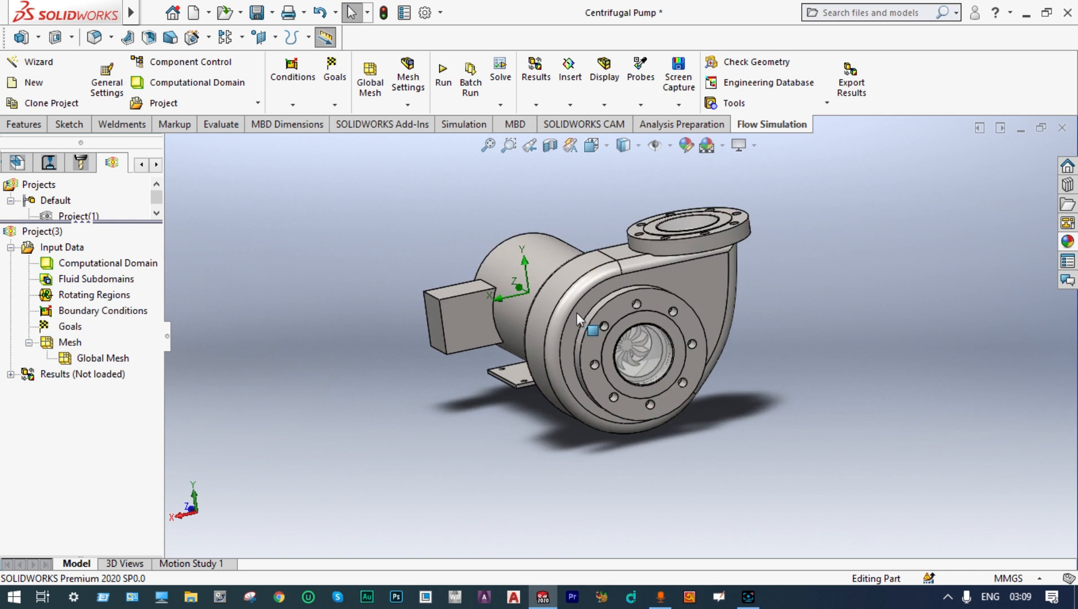
scroll(686, 329, up, 5)
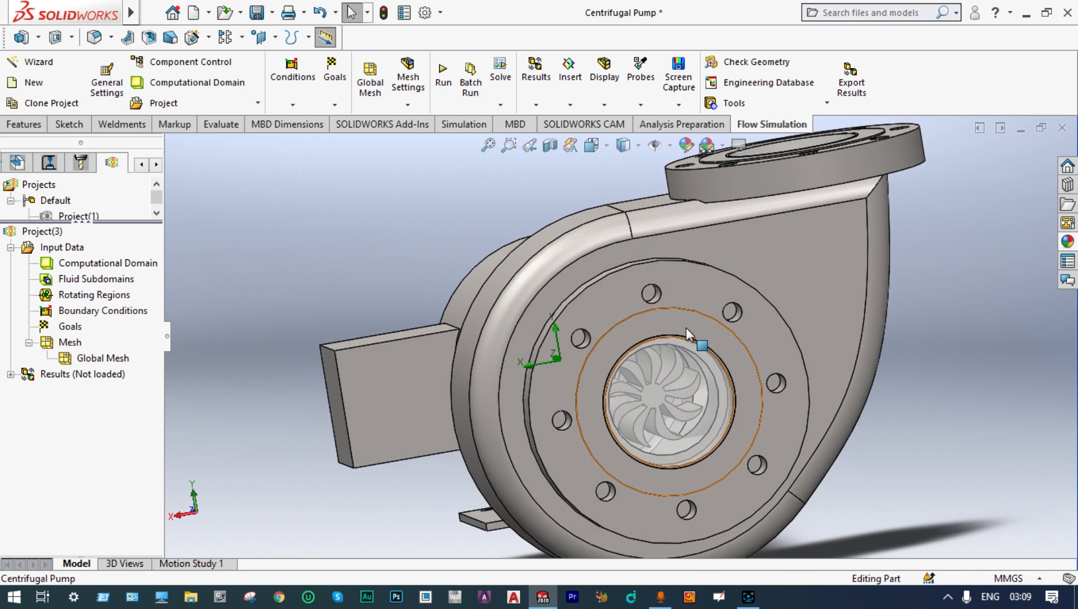
click(550, 146)
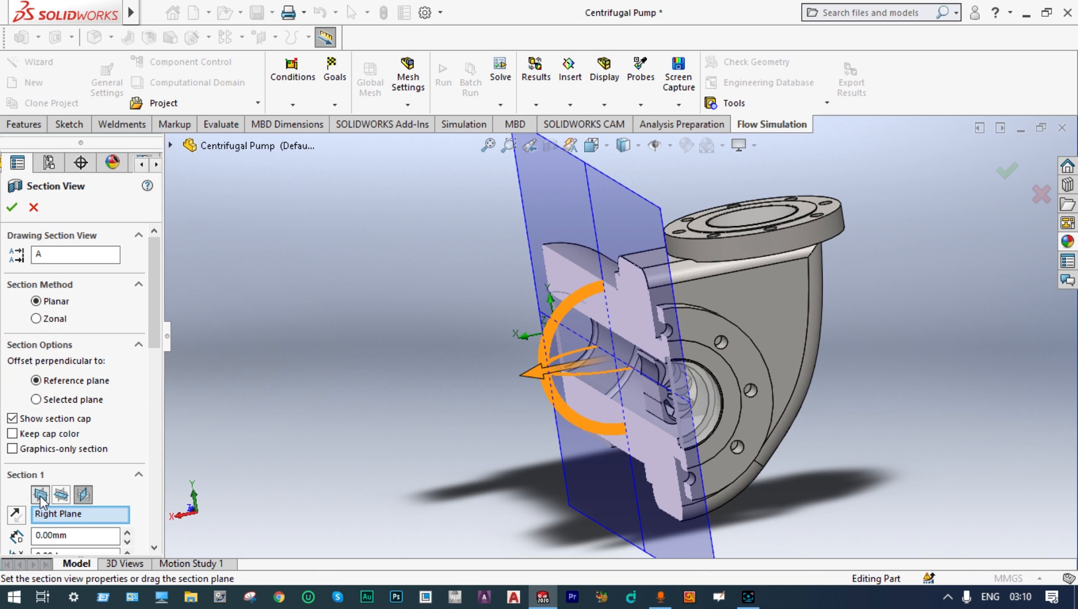
click(40, 495)
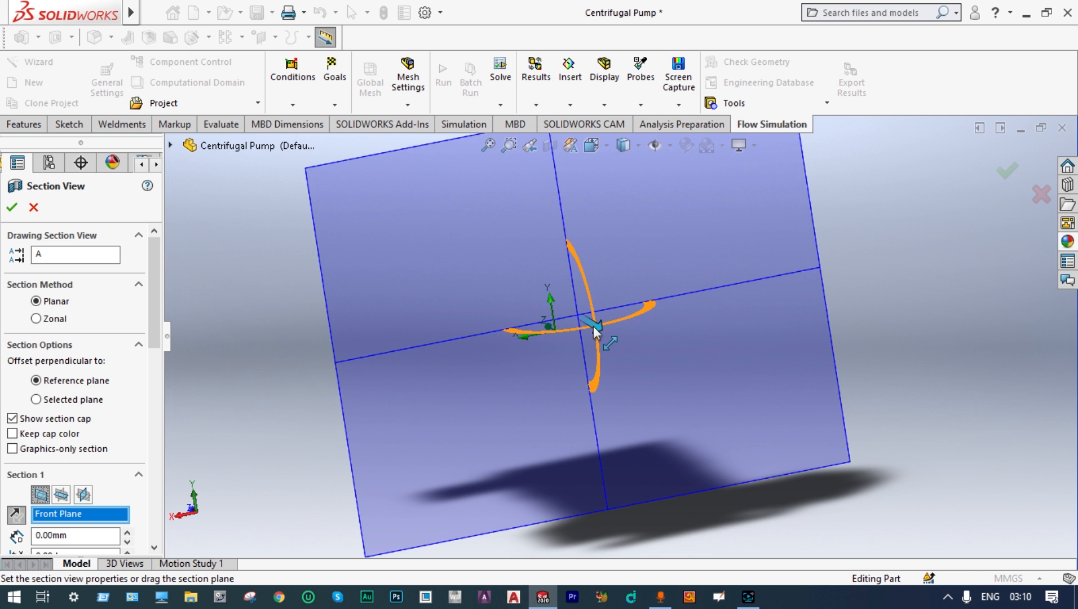
drag(590, 333, 681, 409)
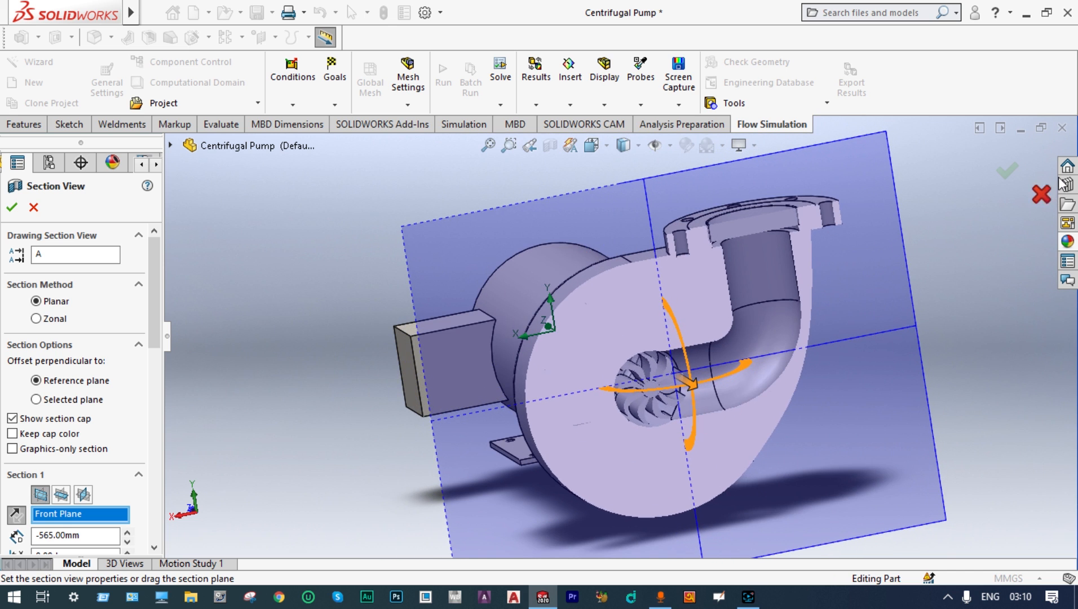
click(1007, 170)
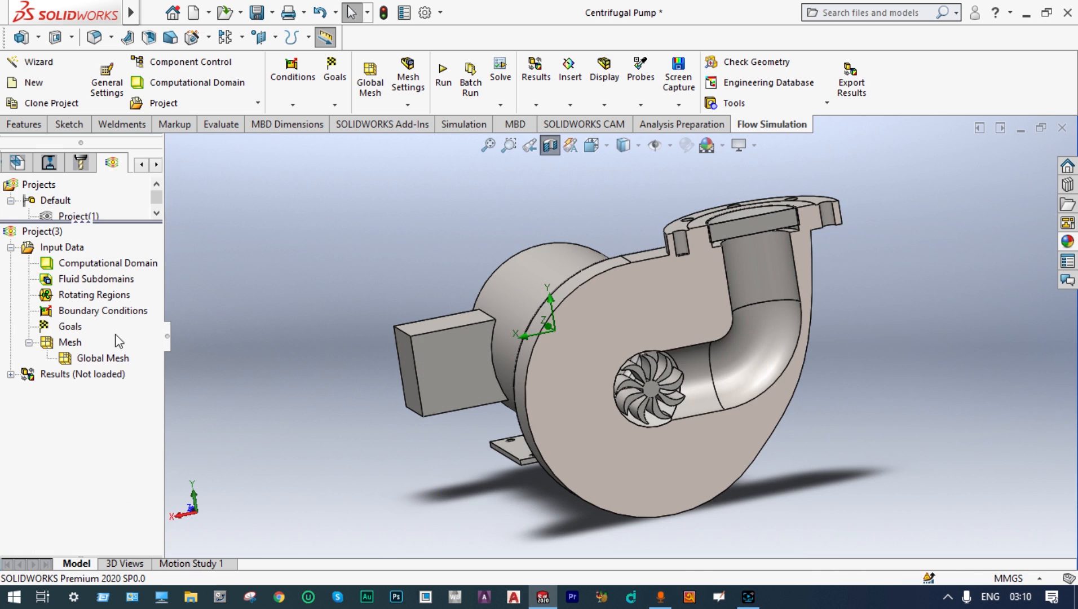
right_click(116, 299)
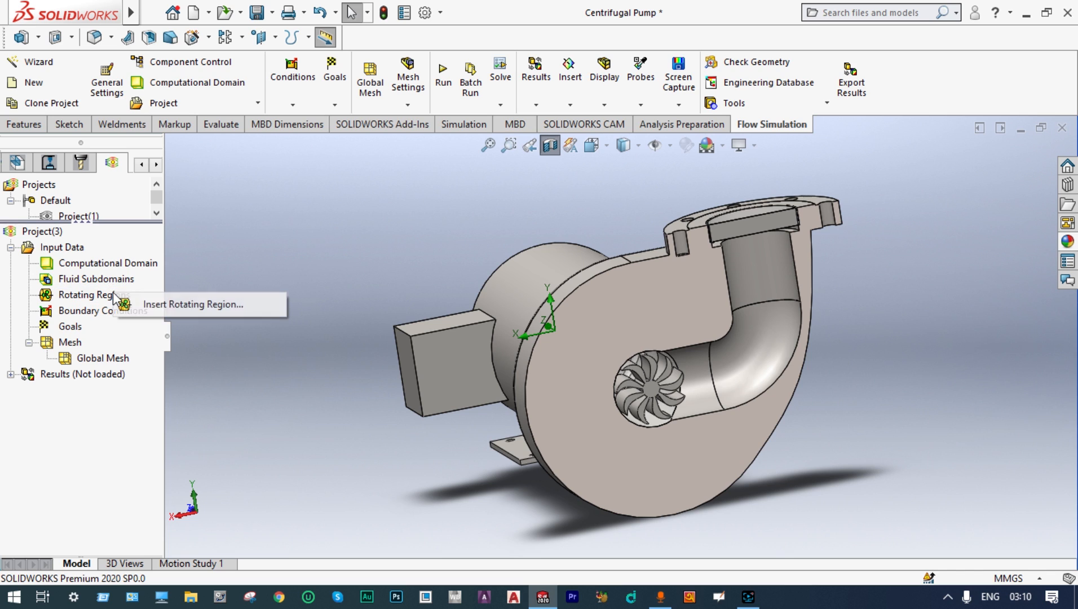
click(137, 312)
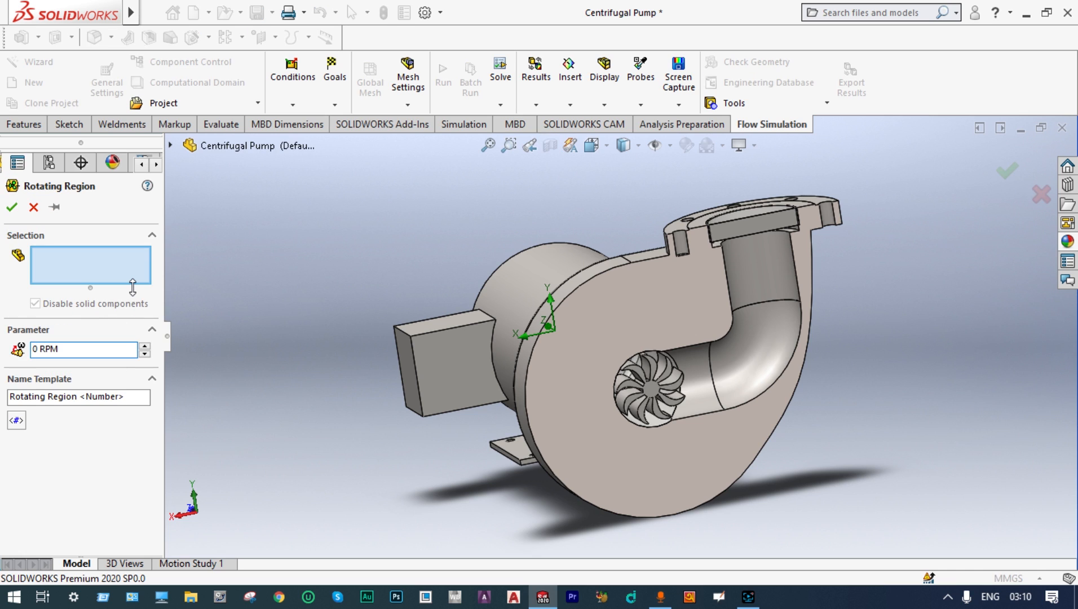
text(-100)
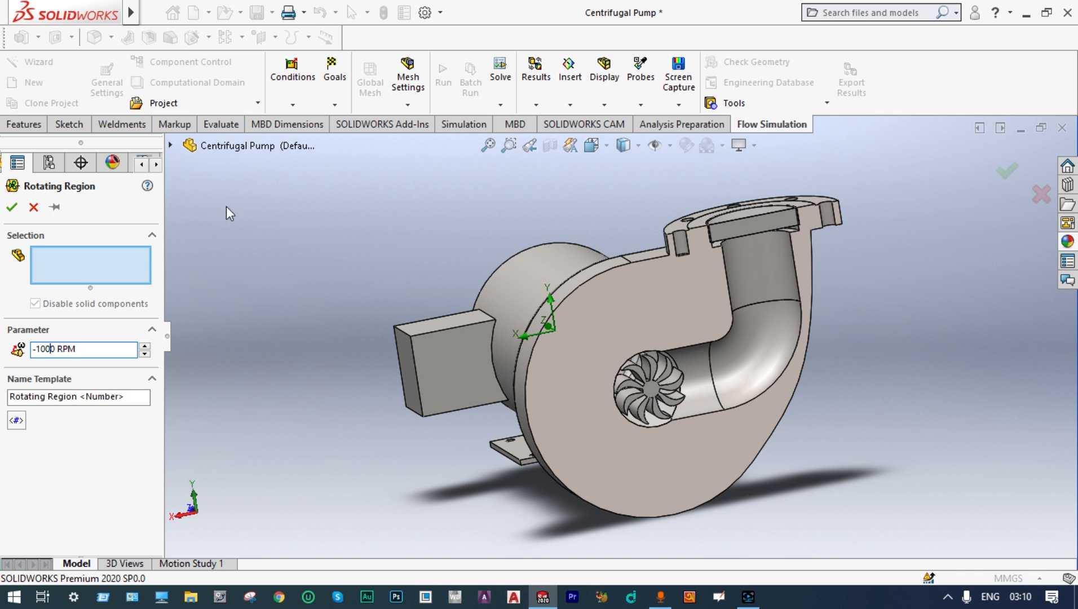
click(171, 145)
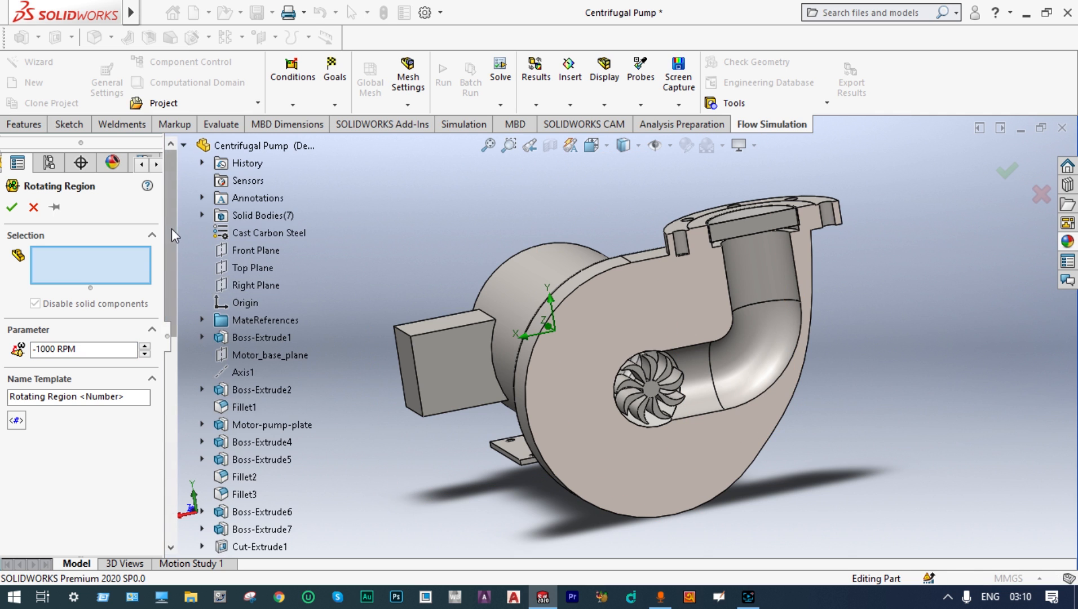
drag(172, 228, 187, 443)
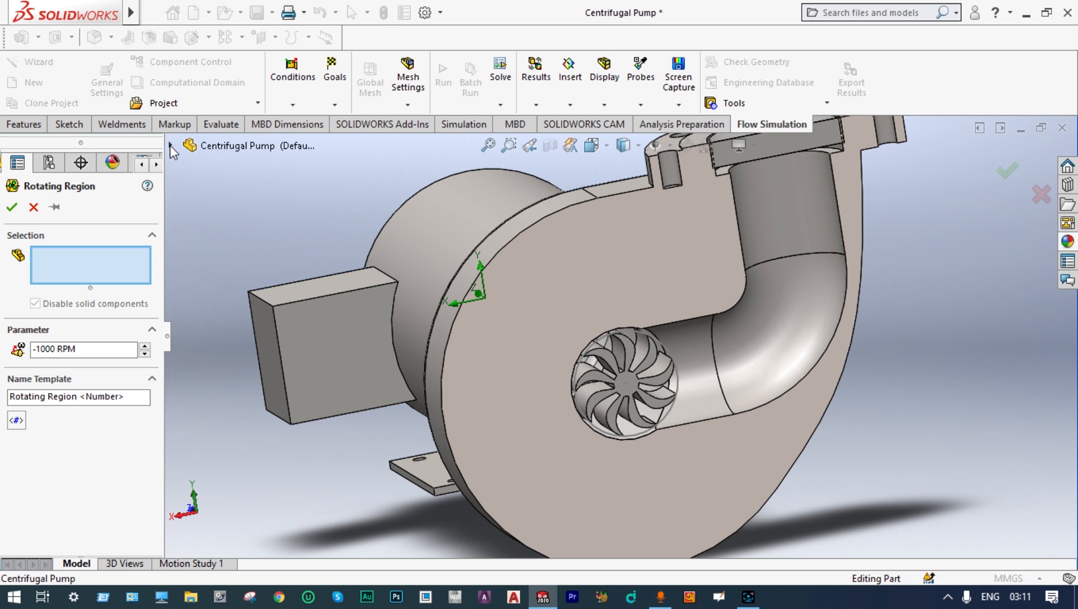
click(170, 145)
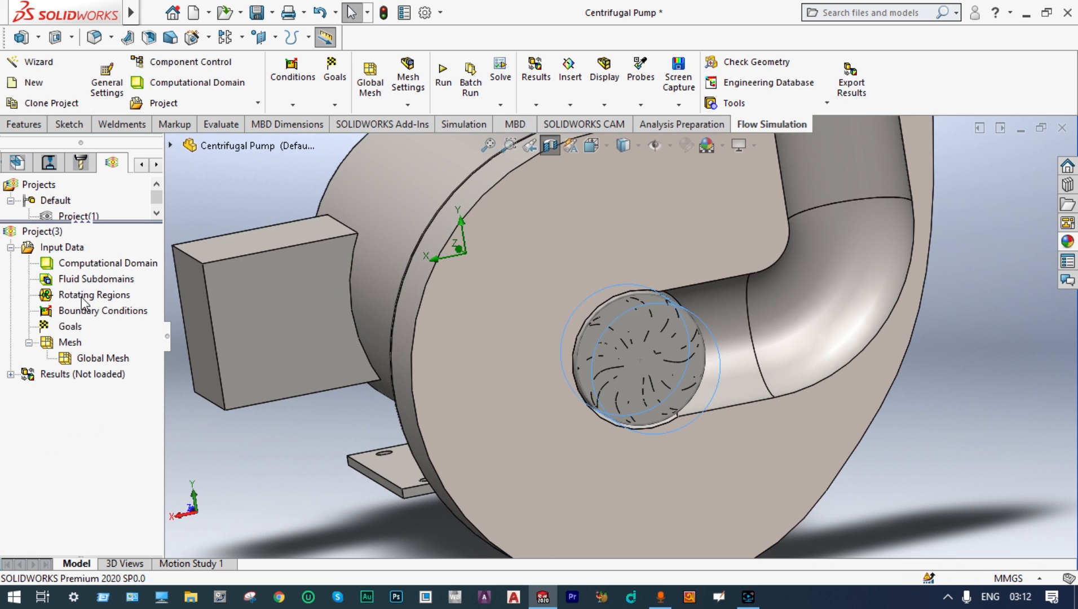
- Add a rotating region on the Dummy Impeller Space body with an angular velocity of -1000 RPM
right_click(84, 301)
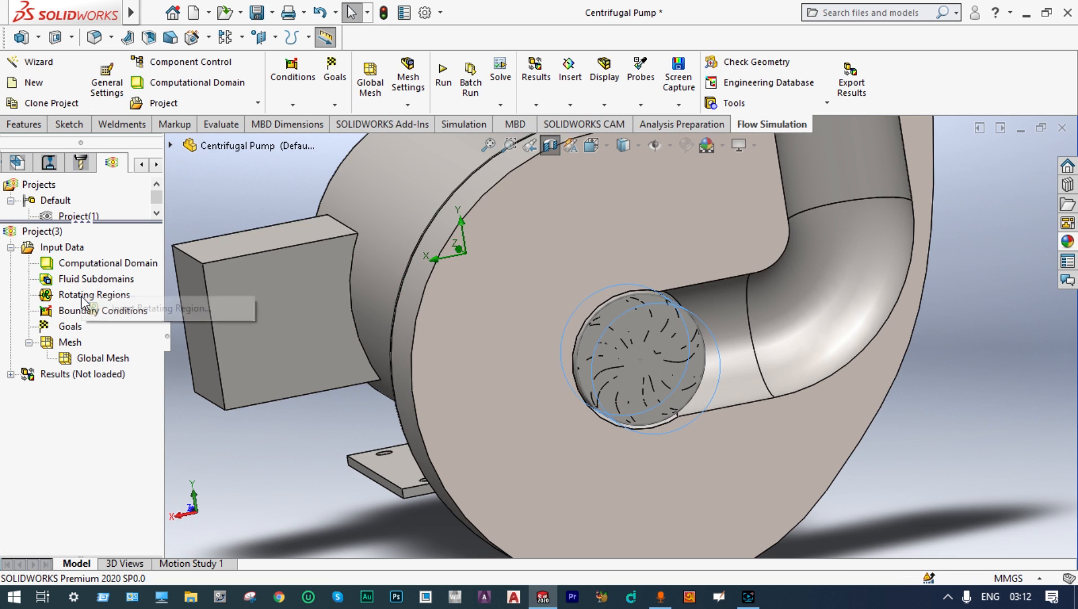
click(110, 309)
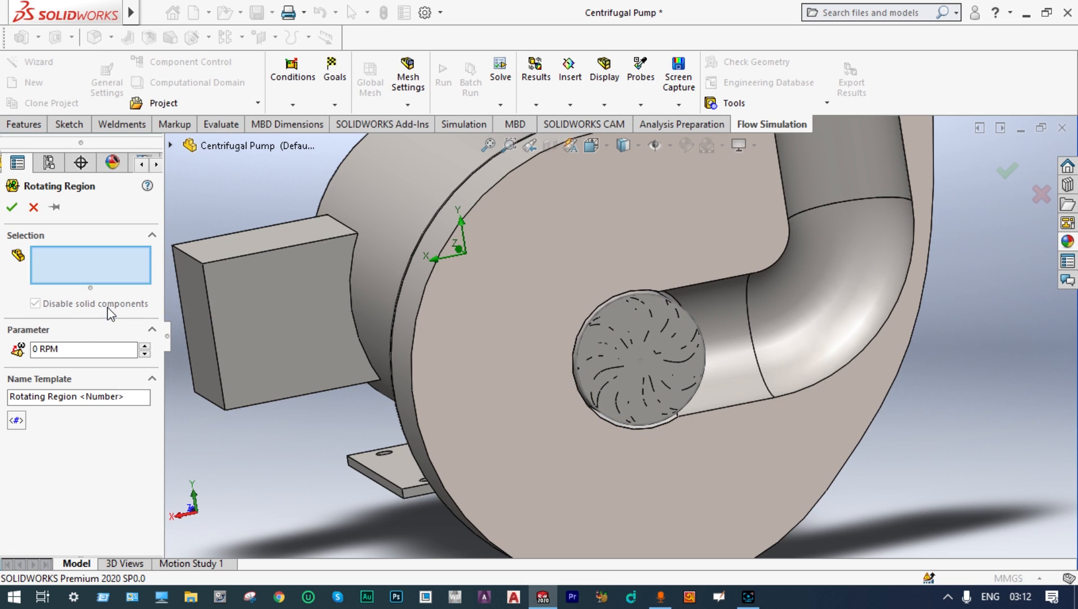
click(51, 345)
text(-100)
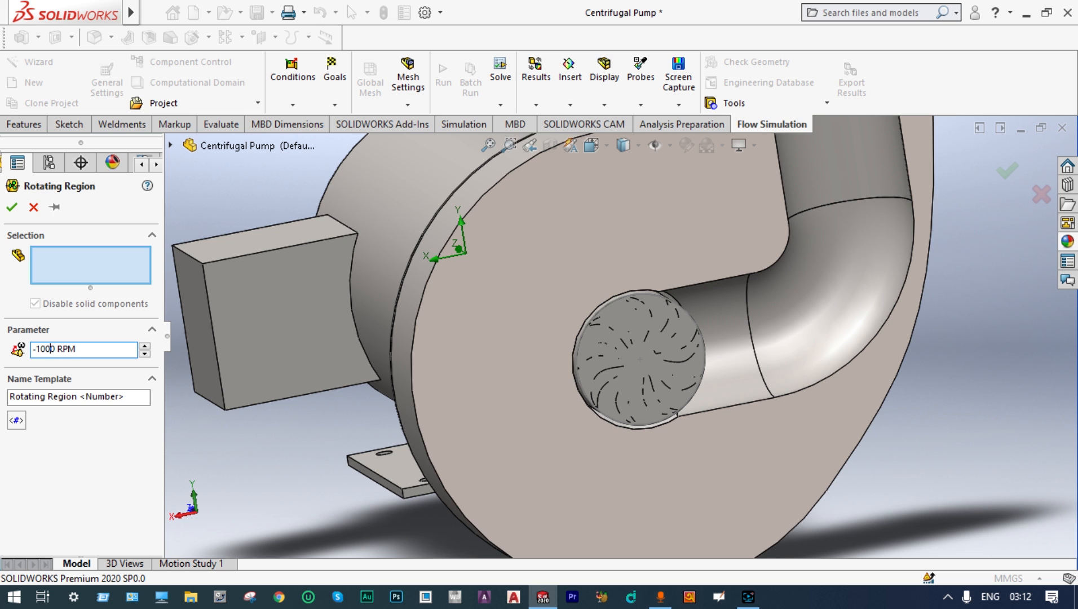
click(615, 311)
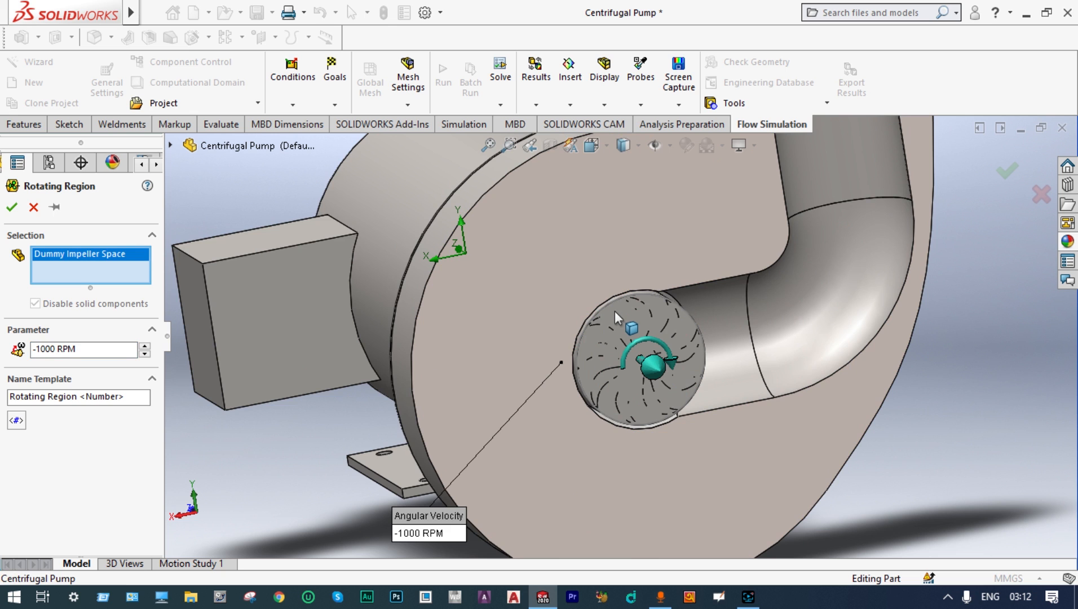
click(11, 207)
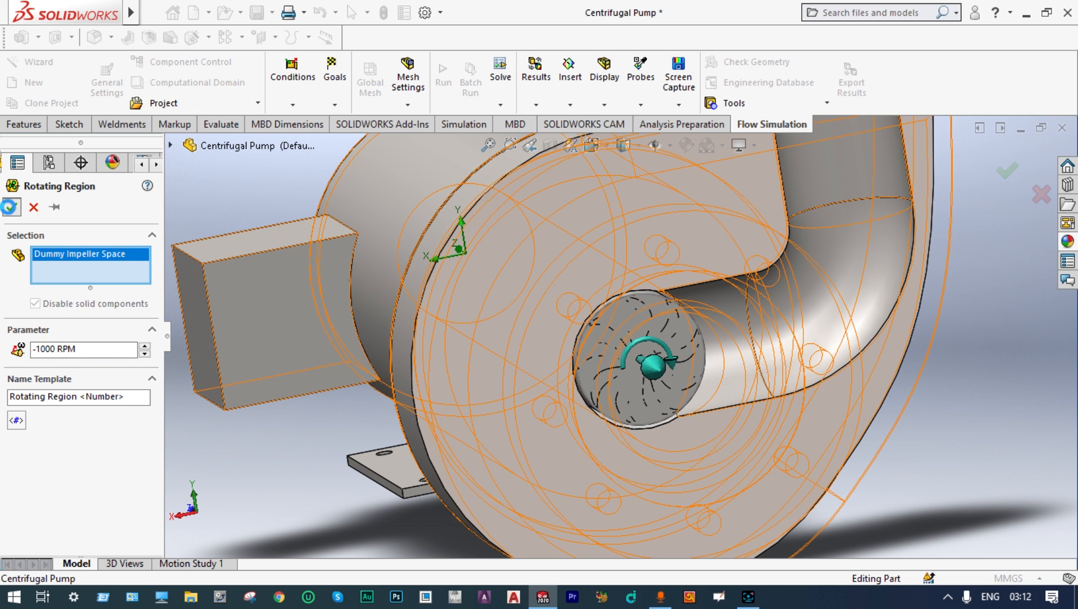
- Apply an Environment Pressure boundary condition of 1.01325 bar to the inner lid face of the pump's upward-facing flange opening
scroll(598, 330, up, 5)
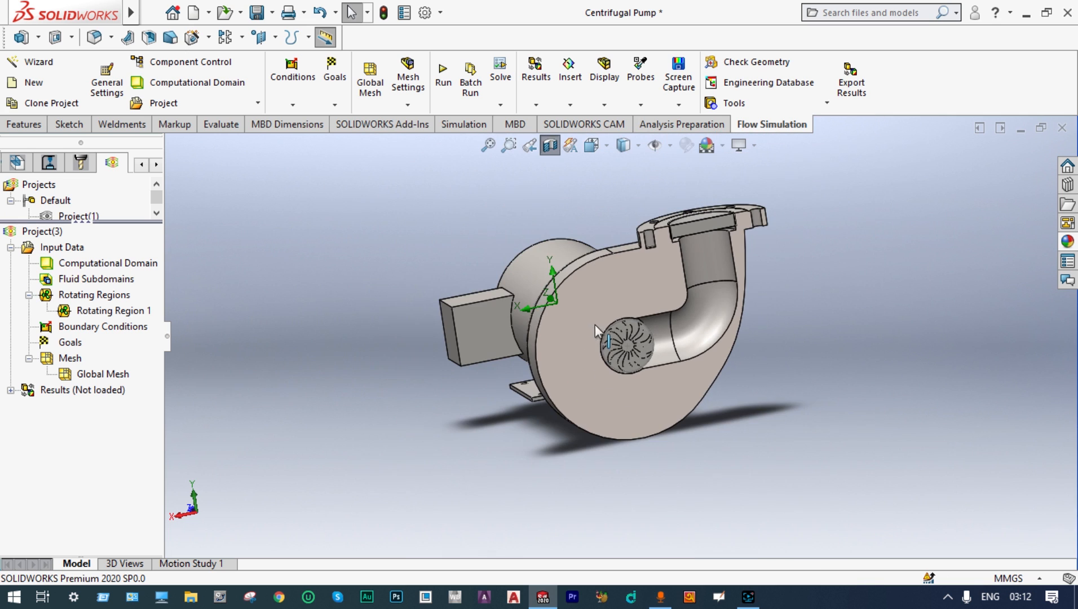
middle_drag(378, 297, 430, 370)
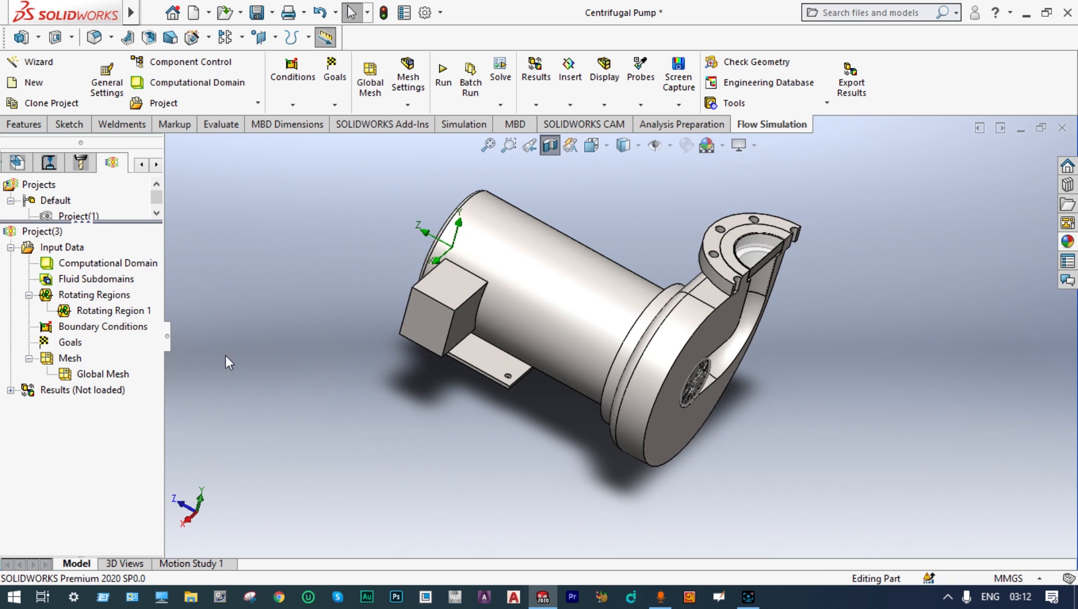
right_click(82, 329)
click(121, 337)
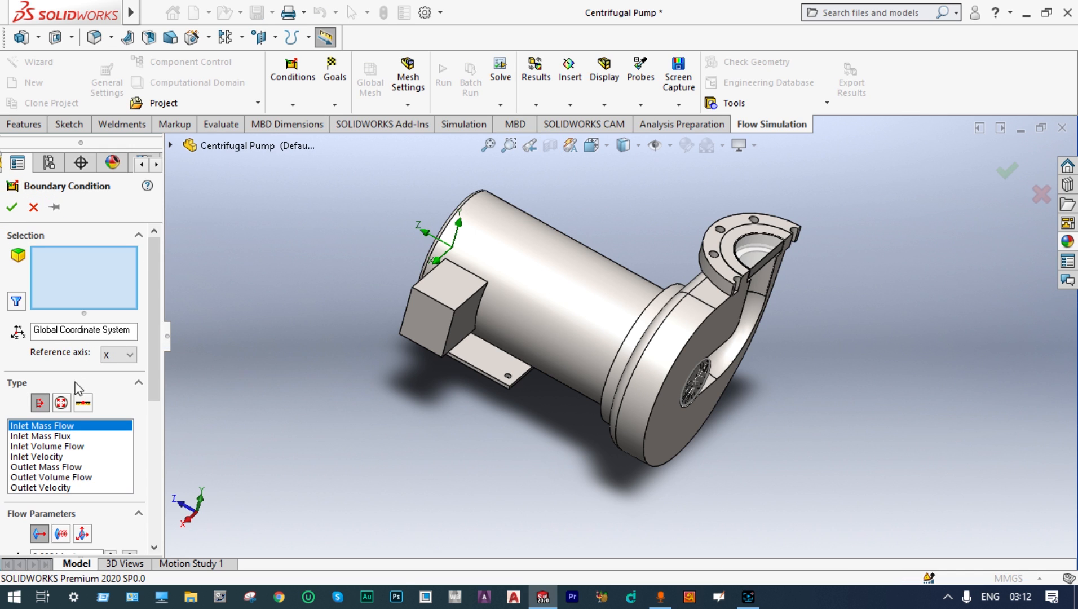
click(62, 403)
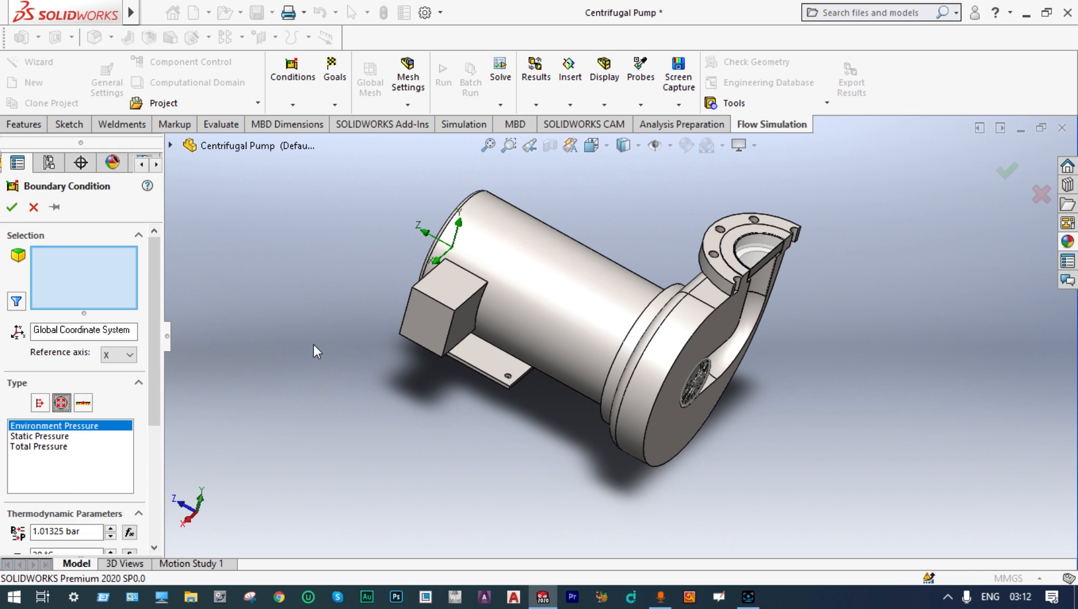
middle_drag(315, 342, 300, 151)
scroll(712, 198, down, 3)
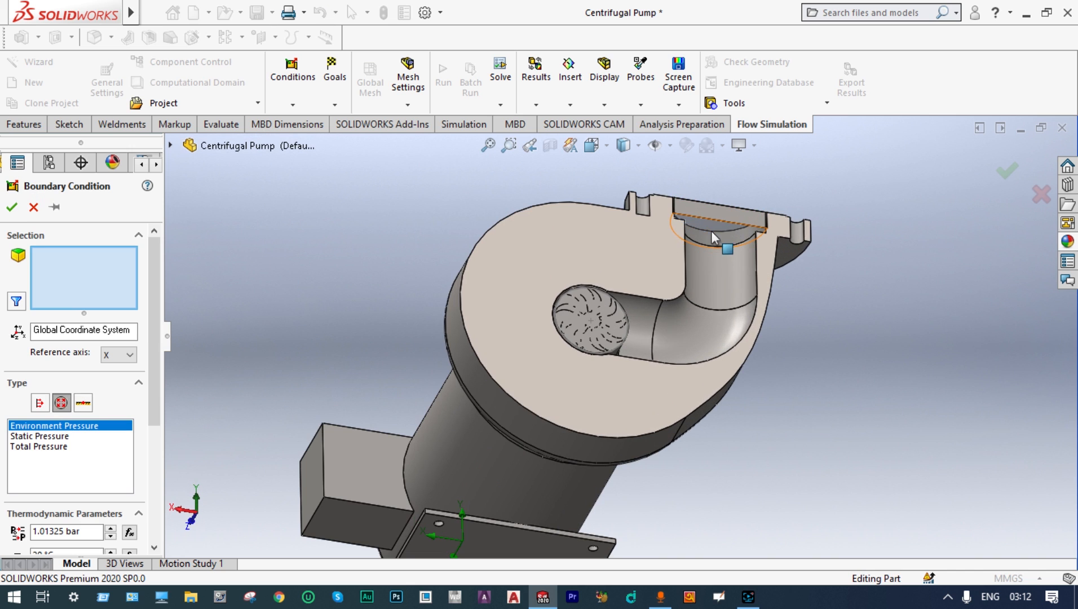
click(712, 235)
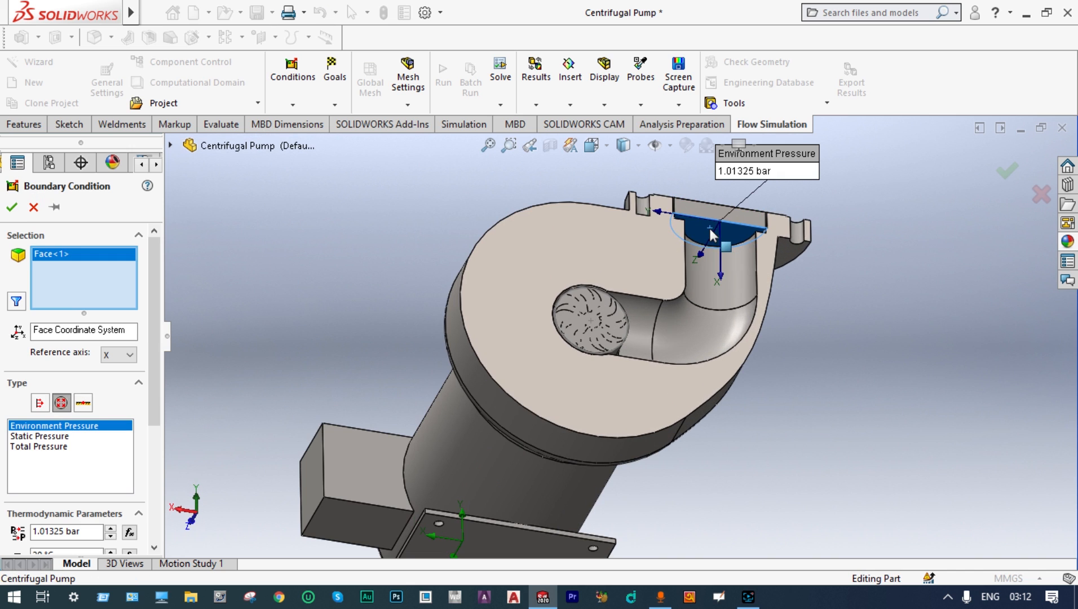
click(12, 209)
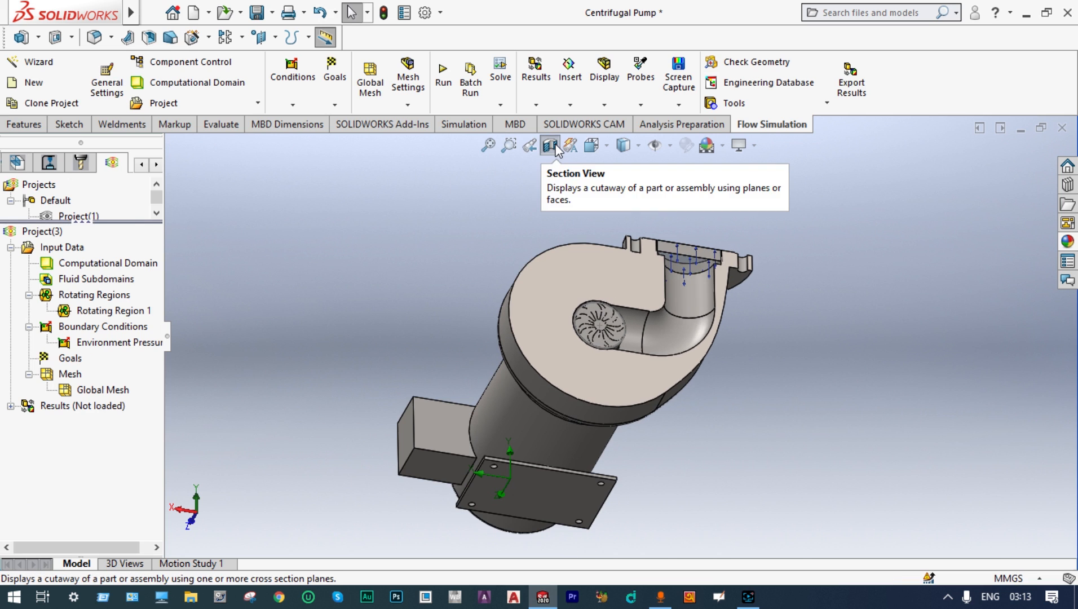
- Replace the current section view with one along the Right Plane at 0 mm offset
click(550, 146)
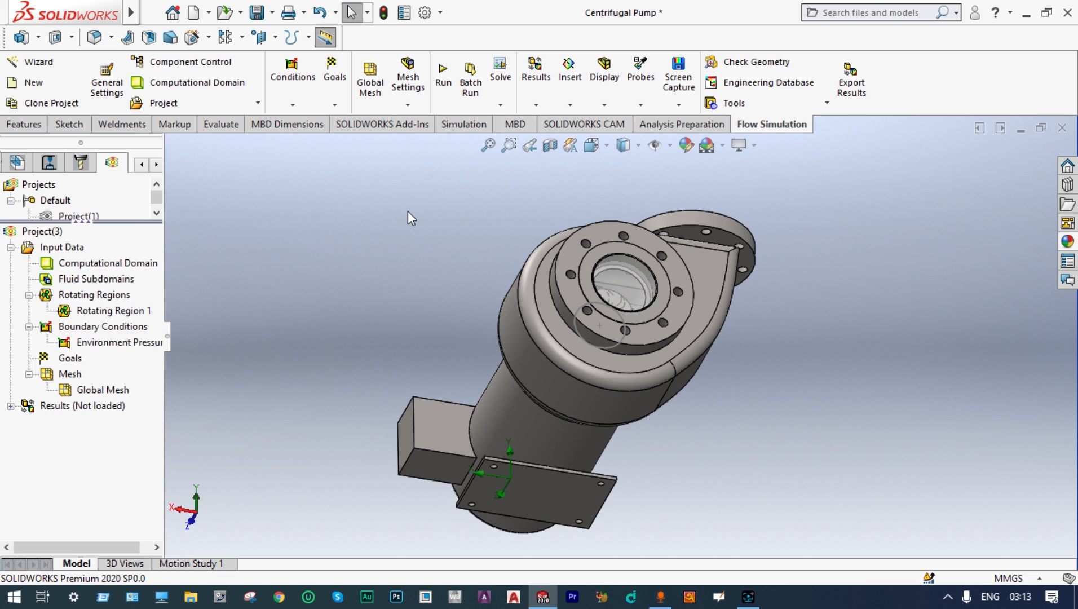
middle_drag(407, 214, 446, 318)
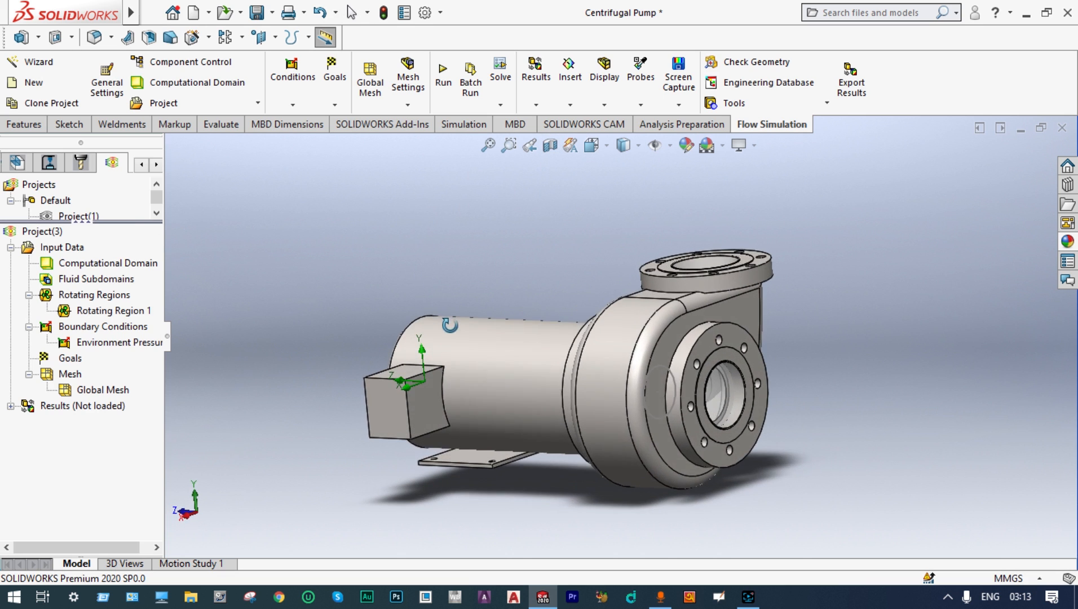
click(550, 145)
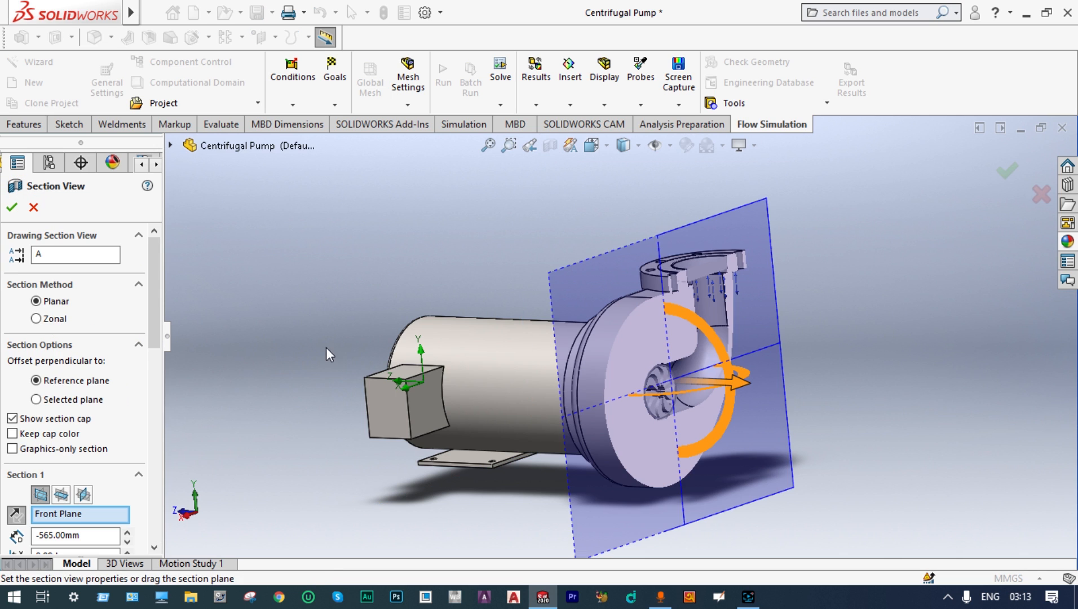
click(83, 495)
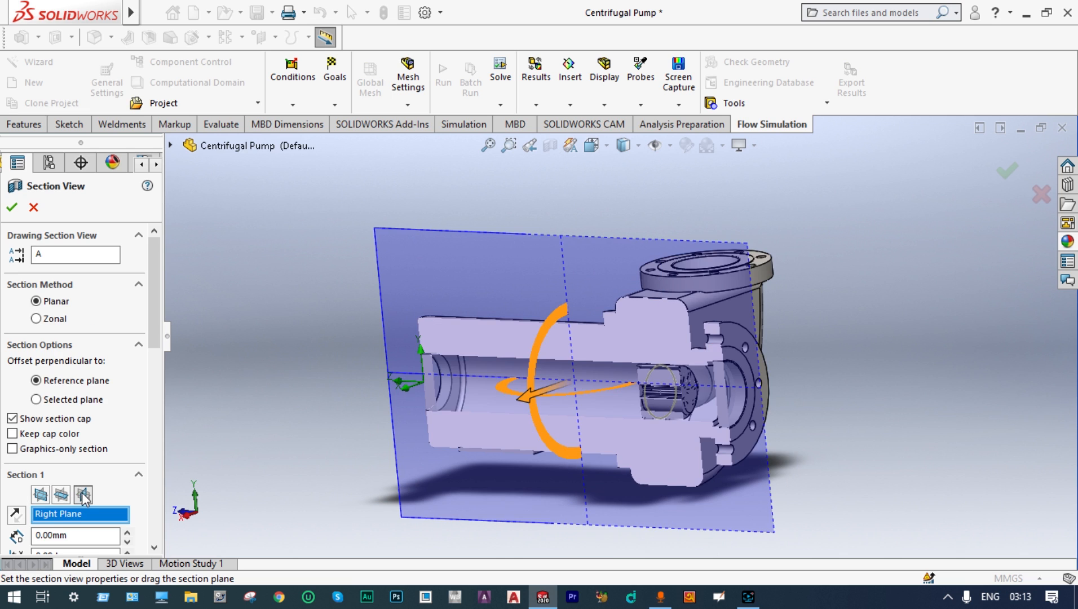
click(1010, 168)
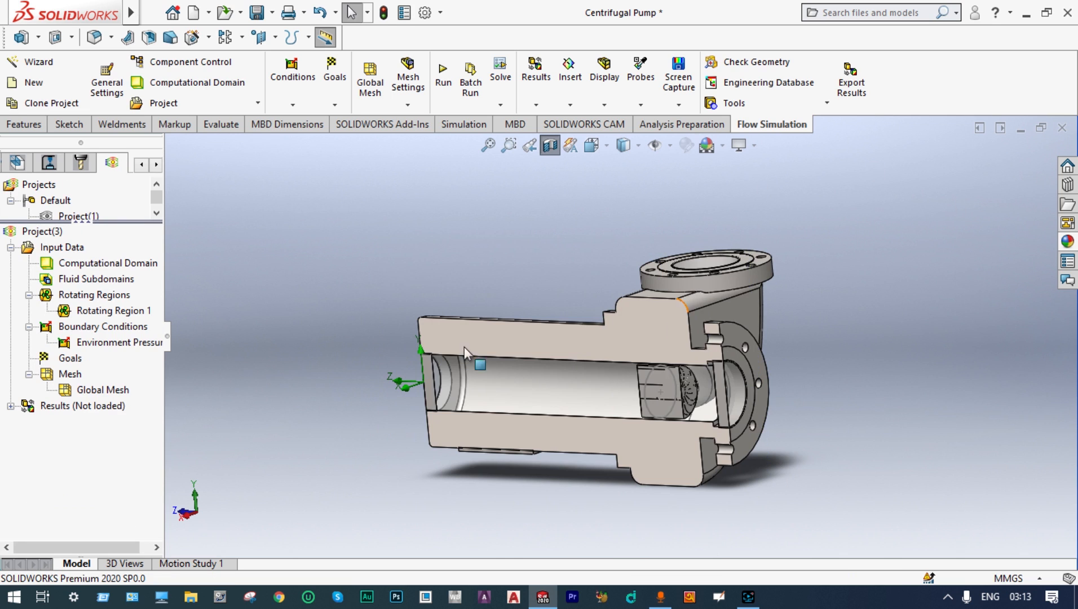
- Start an Environment Pressure boundary condition of 1.01325 bar on the inner lid face at the motor end of the bore
right_click(87, 330)
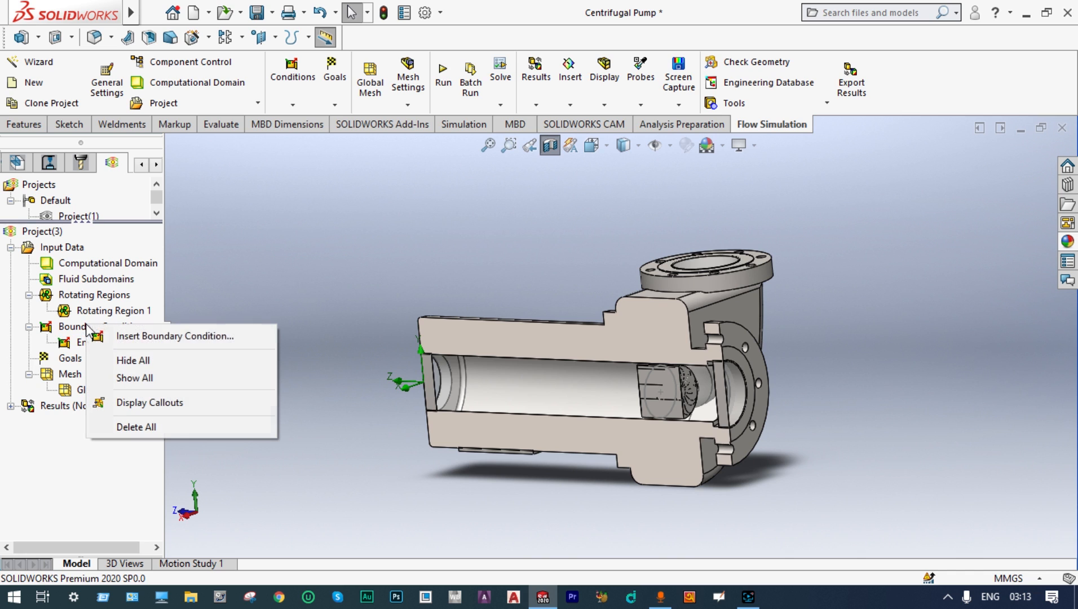
click(147, 335)
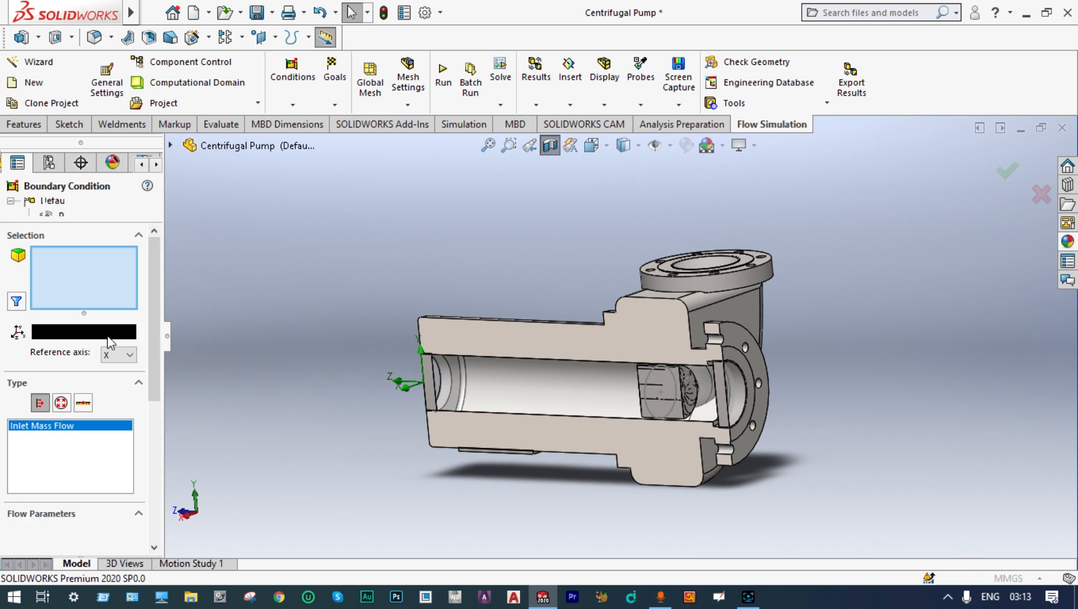
click(61, 404)
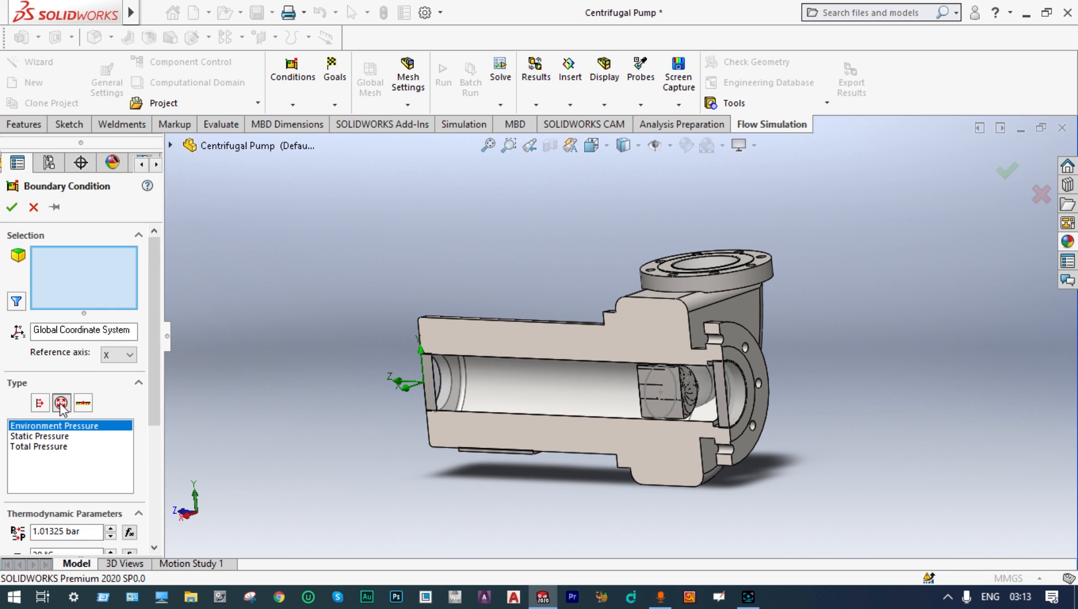
scroll(444, 387, down, 3)
scroll(443, 386, down, 2)
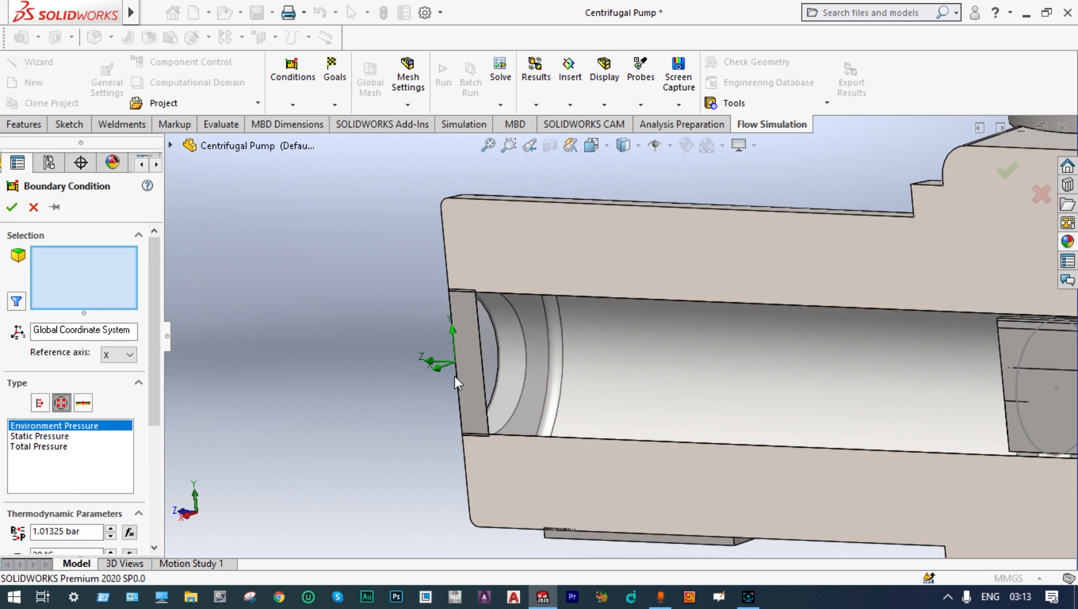
click(490, 357)
scroll(309, 356, down, 1)
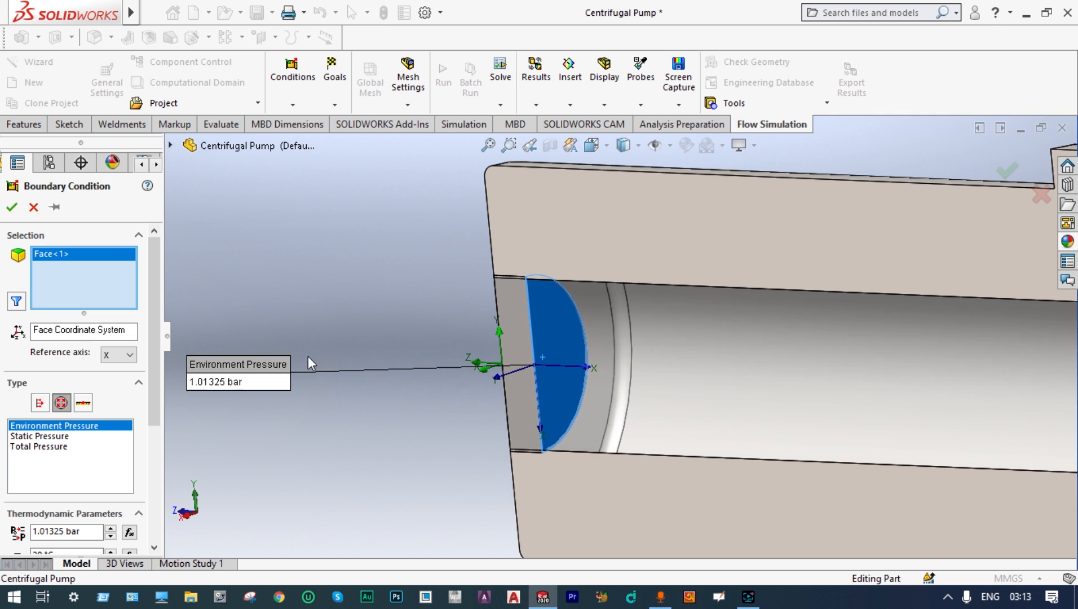
- Add the inner lid face at the impeller-side flange to the same Environment Pressure condition and accept it
scroll(360, 378, up, 5)
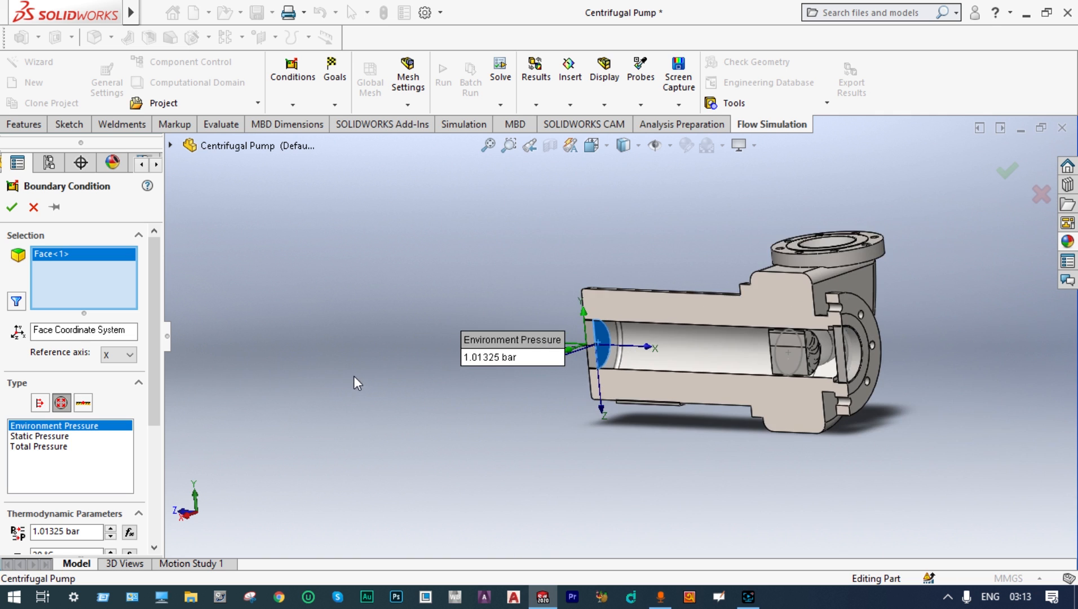
middle_drag(394, 378, 428, 368)
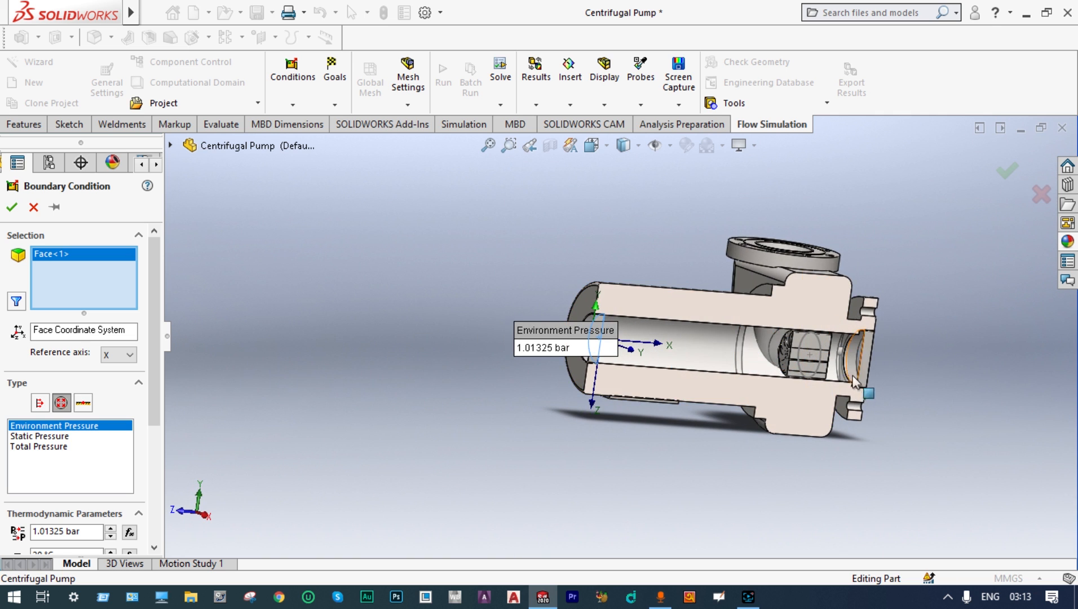
scroll(829, 383, down, 5)
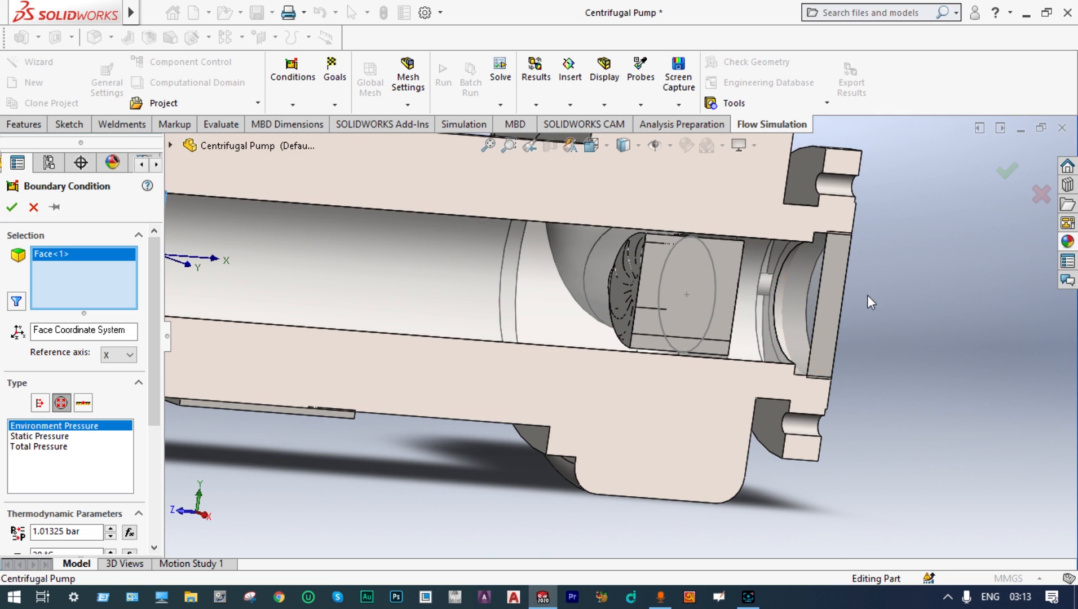
scroll(914, 307, up, 5)
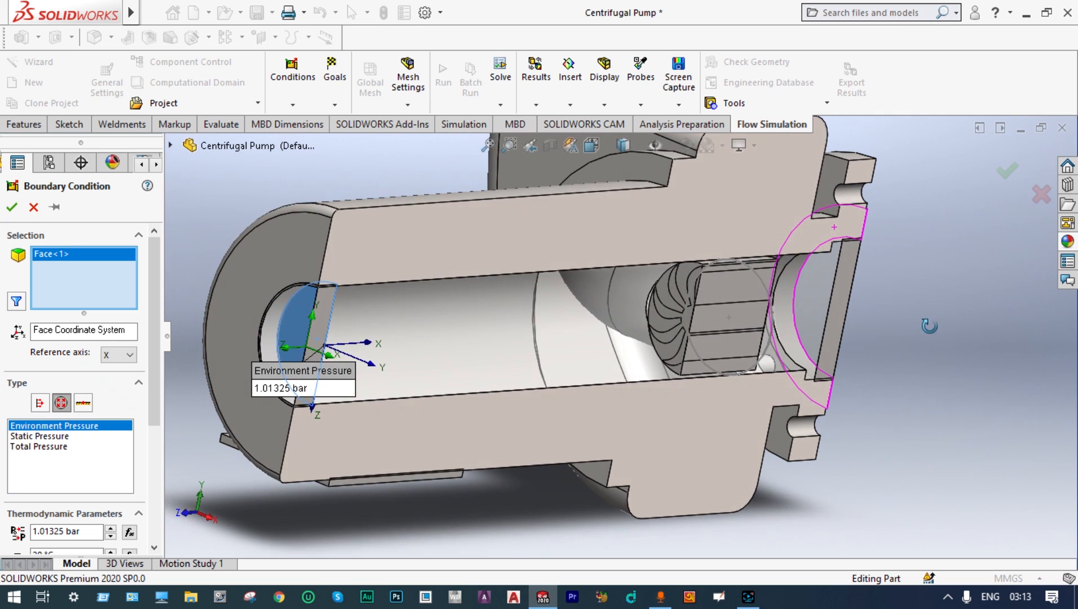
click(825, 305)
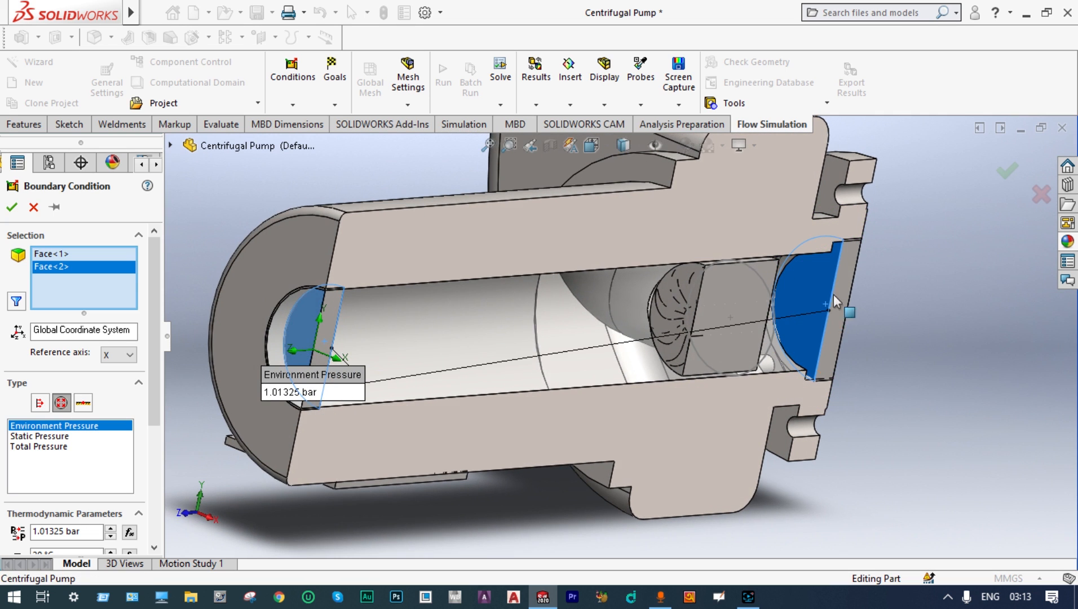
click(1004, 171)
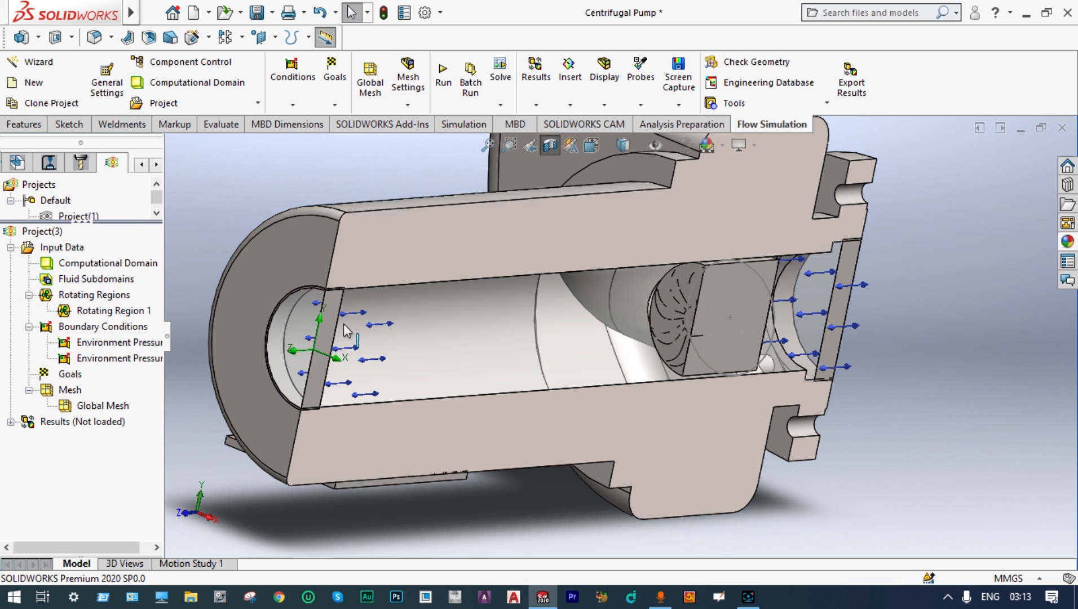
- Start defining new surface goals for the project and widen the parameter list until its full names are readable
scroll(347, 323, up, 2)
middle_drag(363, 209, 316, 468)
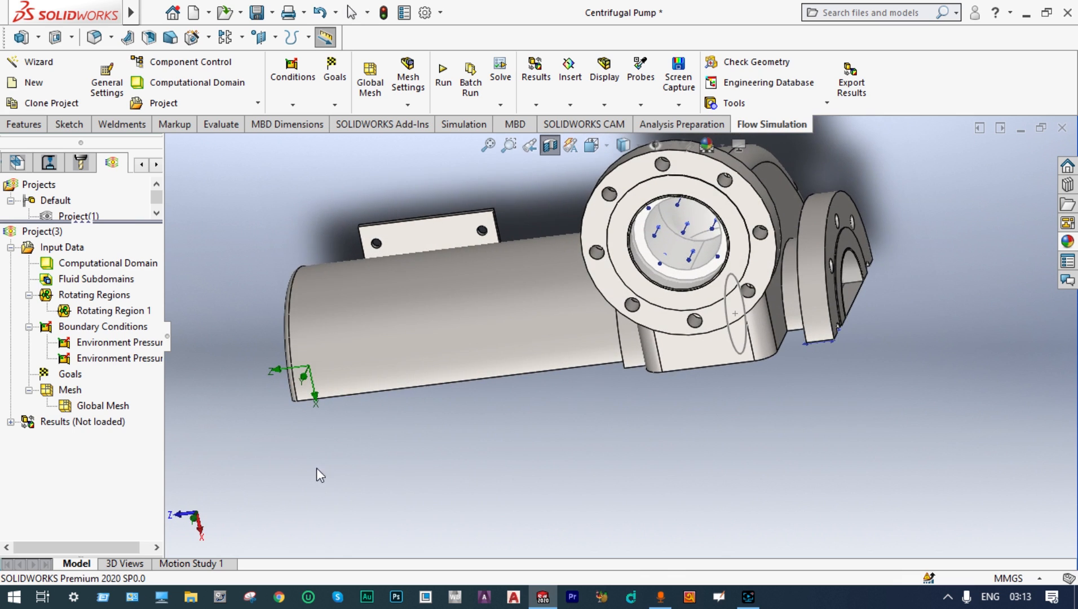
right_click(70, 375)
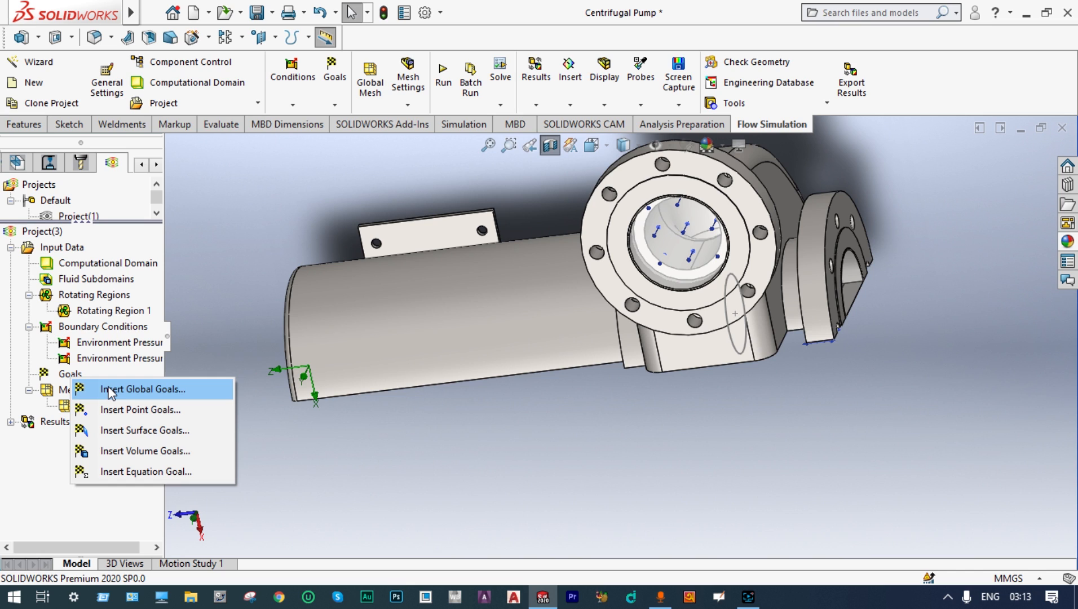
click(129, 430)
scroll(157, 507, up, 1)
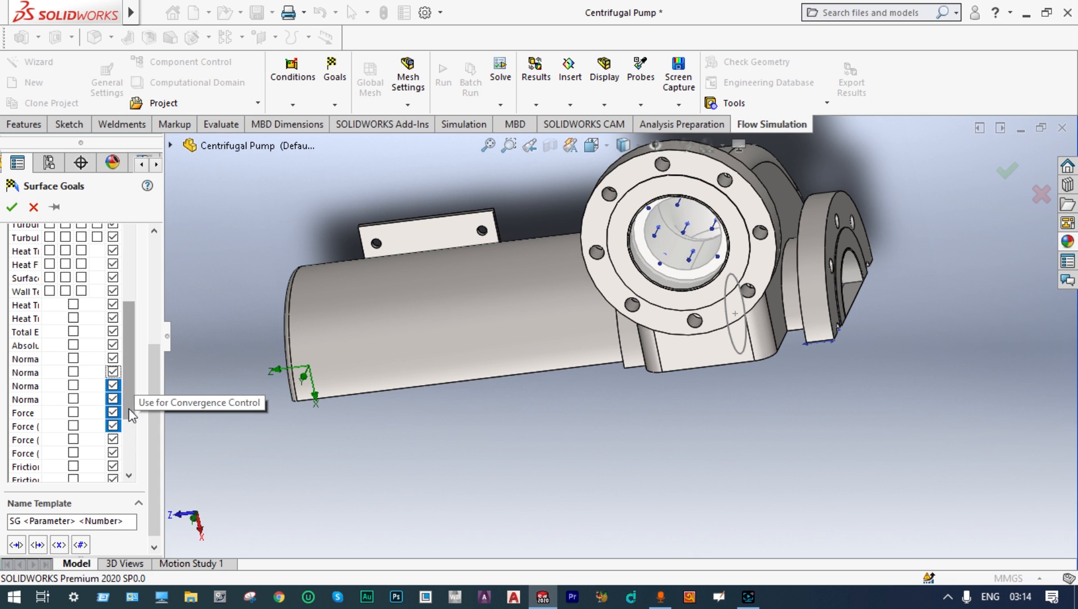
drag(129, 408, 226, 451)
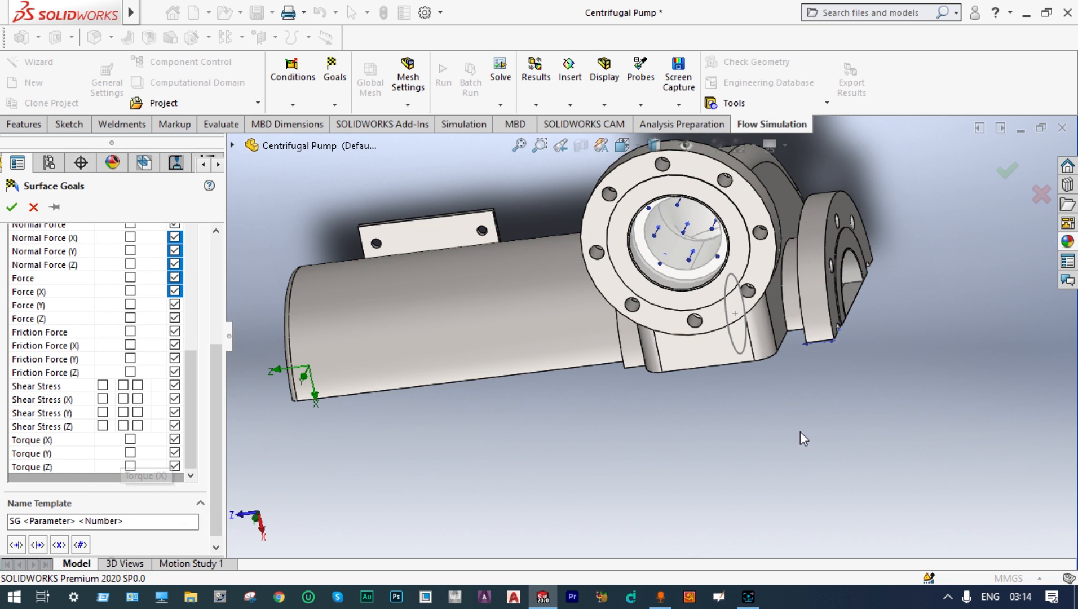
- Create a Torque (Z) surface goal on the Shaft feature inside the pump, using the Global Coordinate System
middle_drag(775, 447, 789, 317)
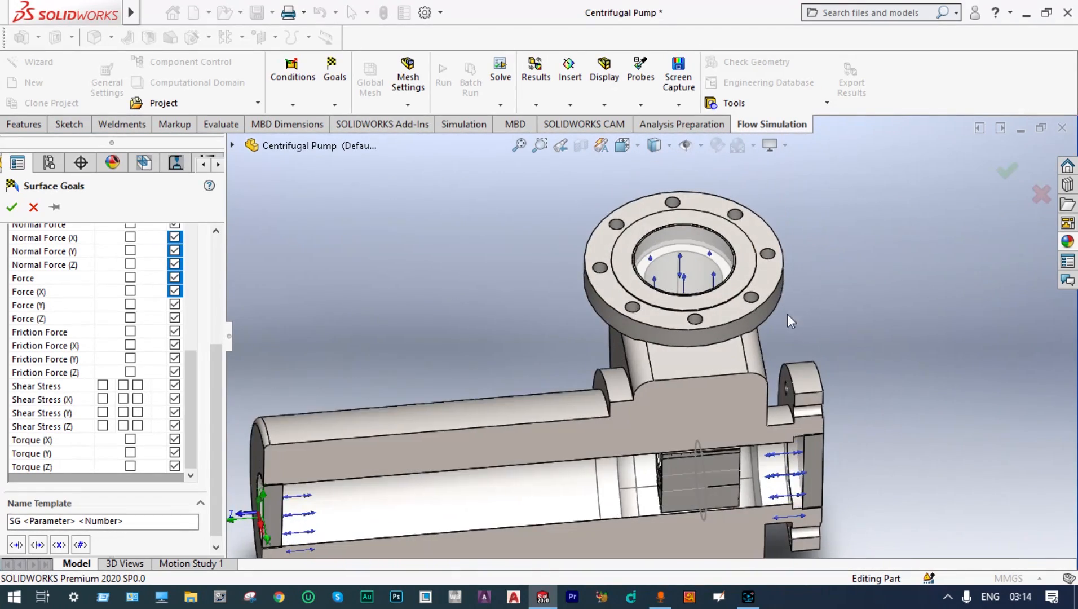
scroll(509, 489, up, 3)
middle_drag(391, 469, 399, 412)
scroll(435, 453, down, 3)
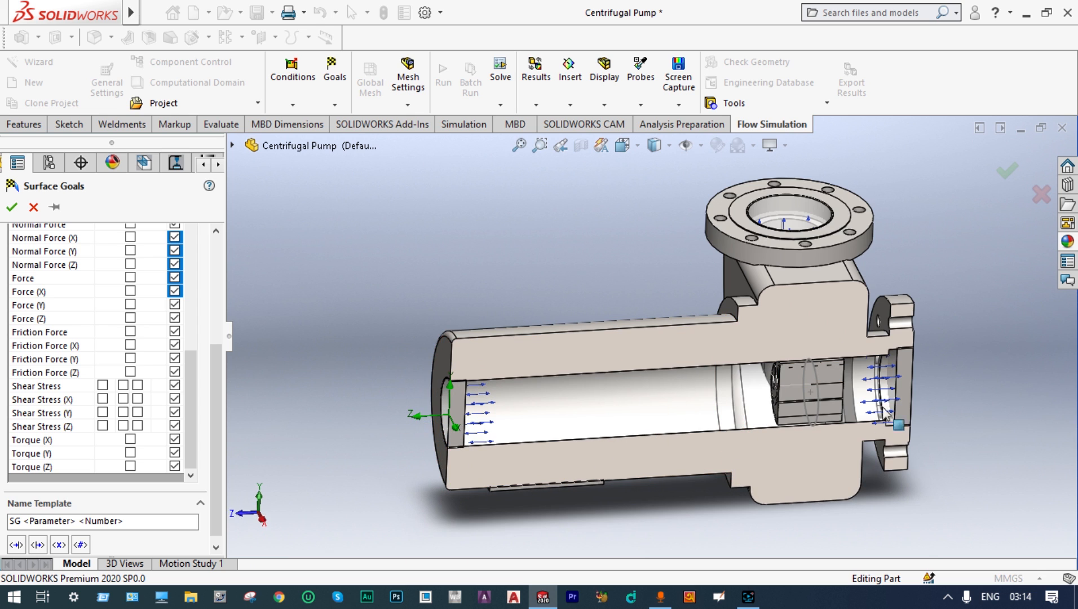
scroll(823, 426, down, 2)
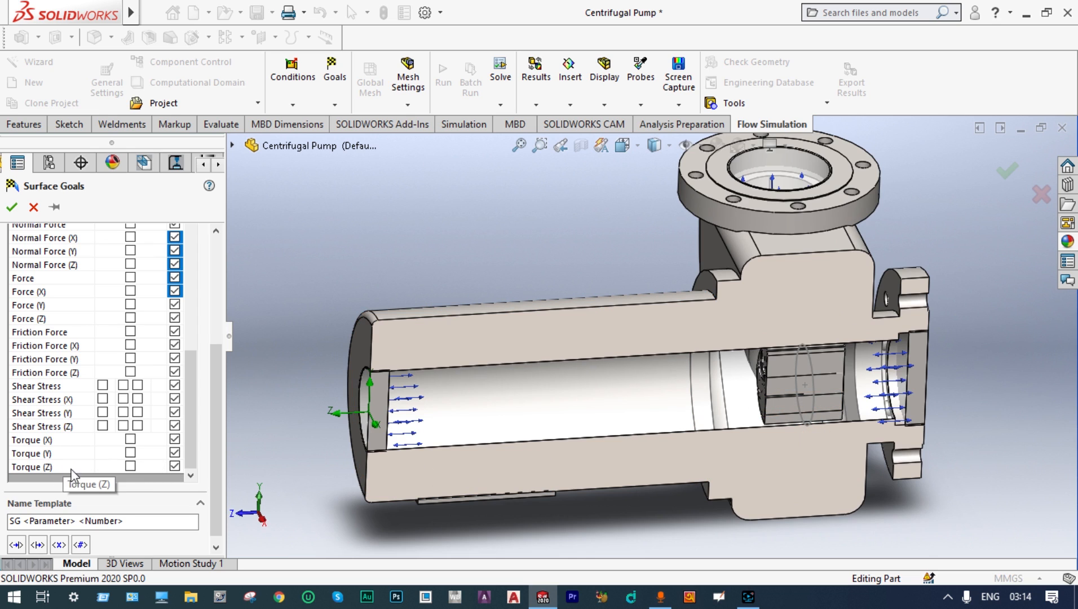
click(130, 467)
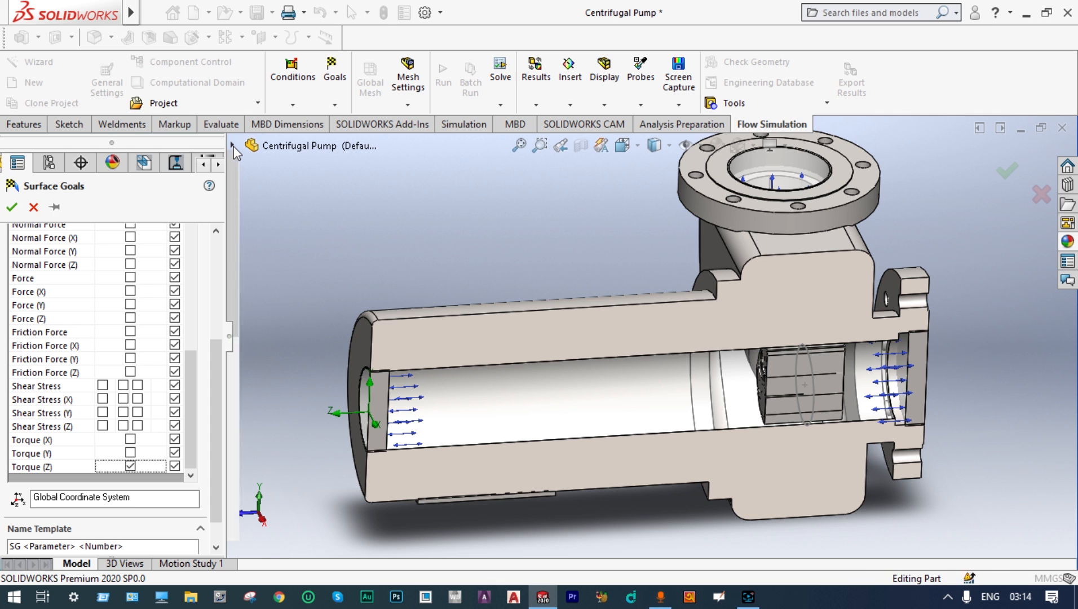
click(233, 146)
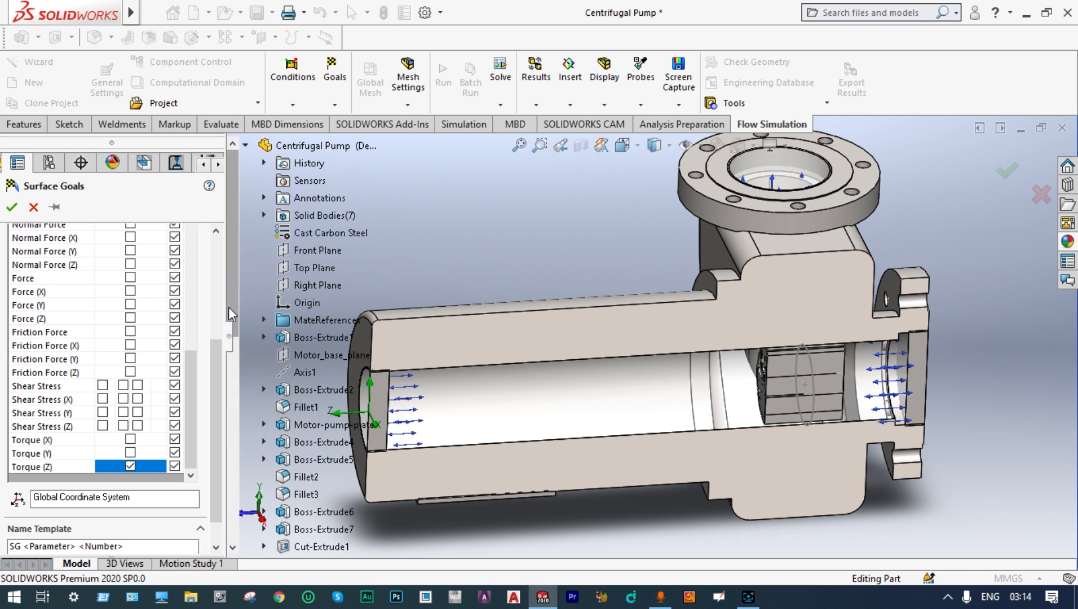
scroll(304, 408, down, 10)
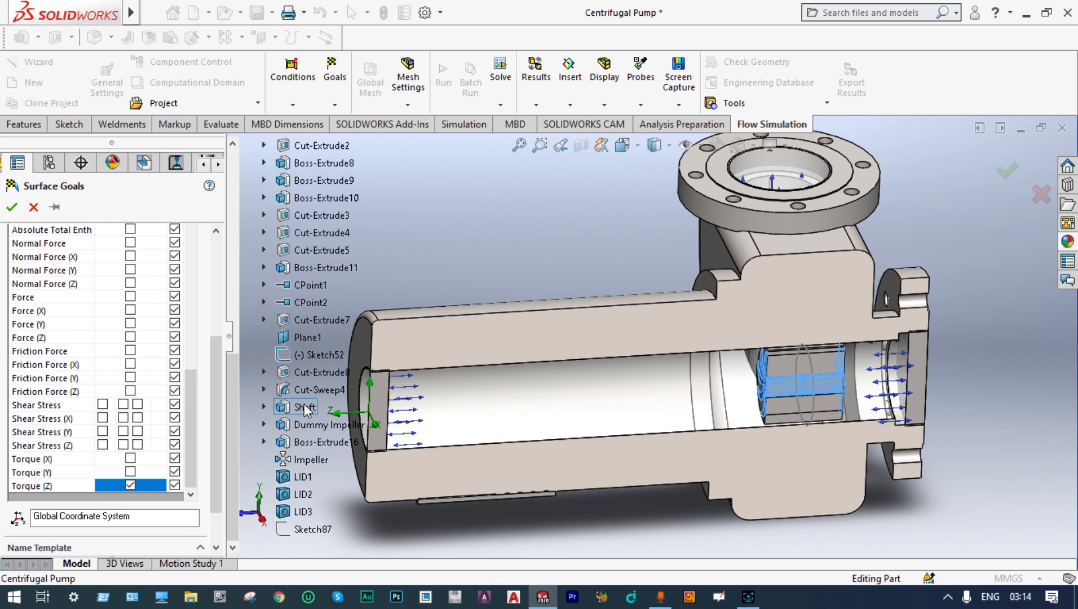
click(11, 207)
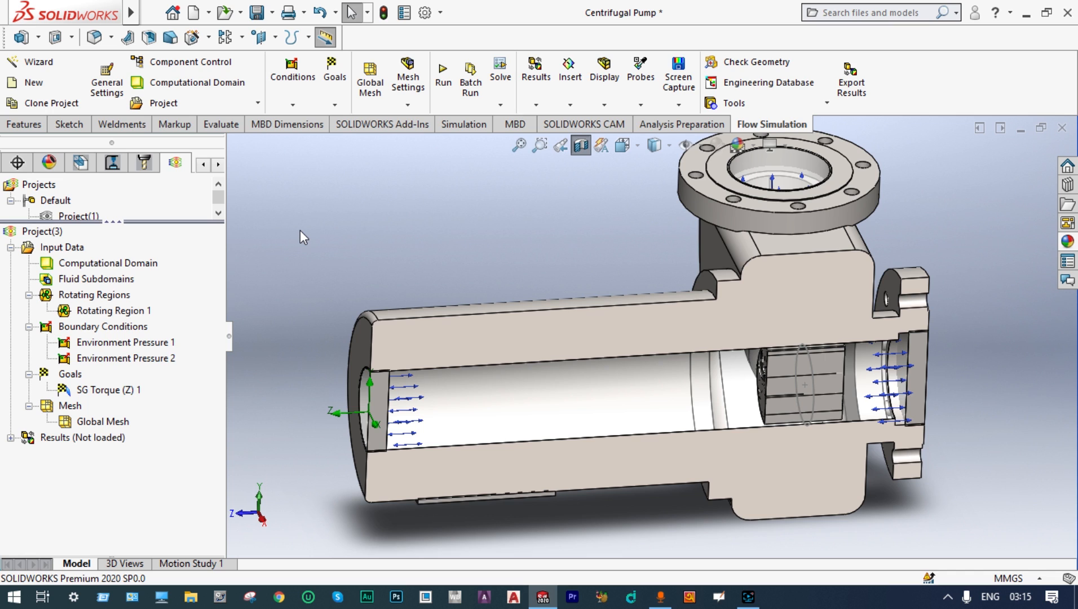
- Start another set of surface goals with average Total Pressure, average Temperature (Fluid) and average Velocity enabled
right_click(76, 374)
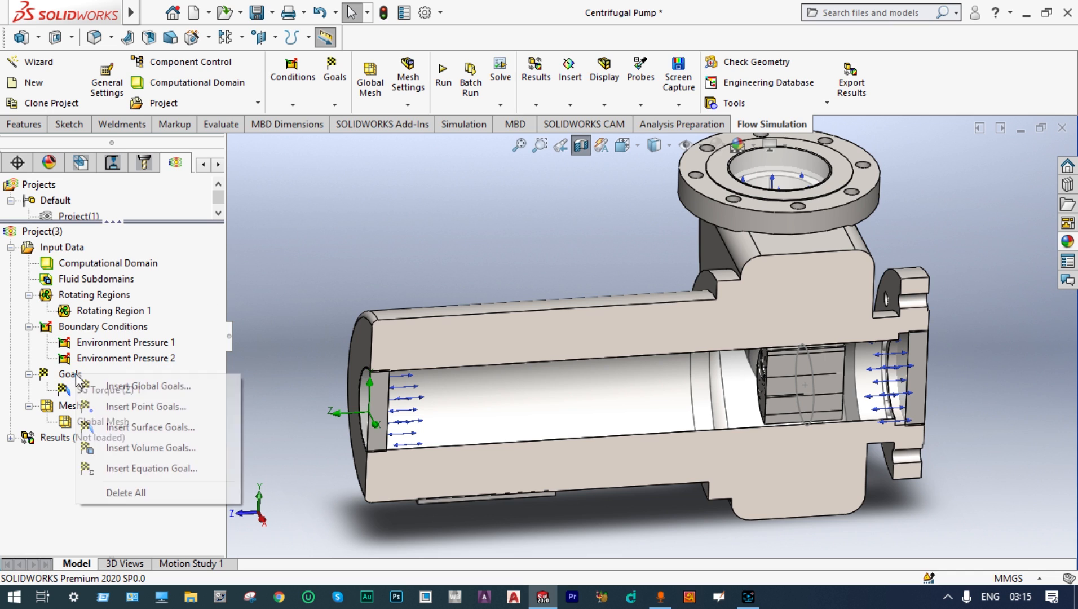
click(161, 428)
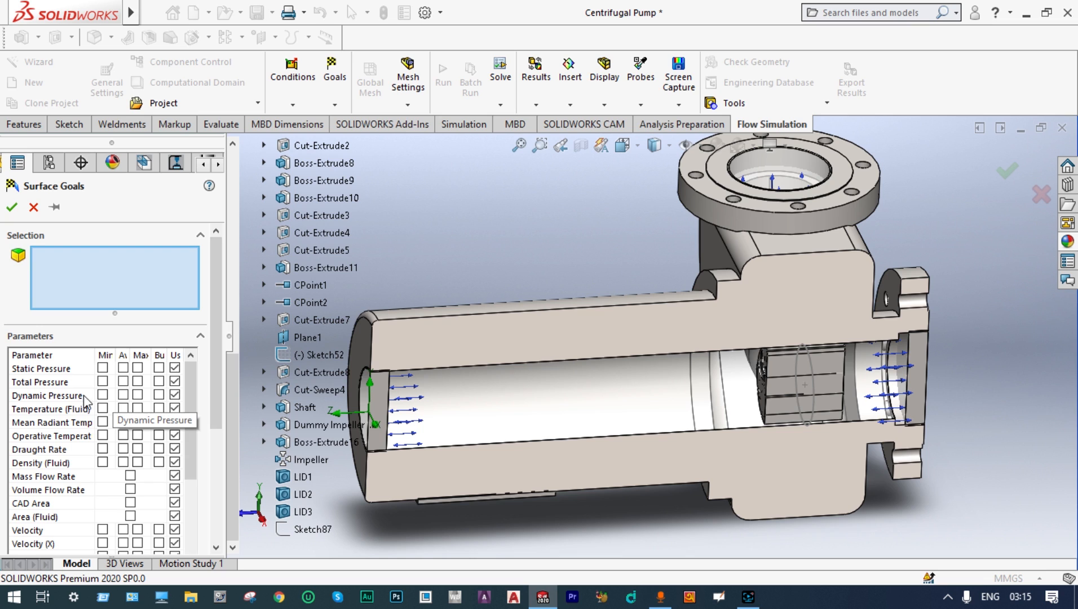
click(122, 384)
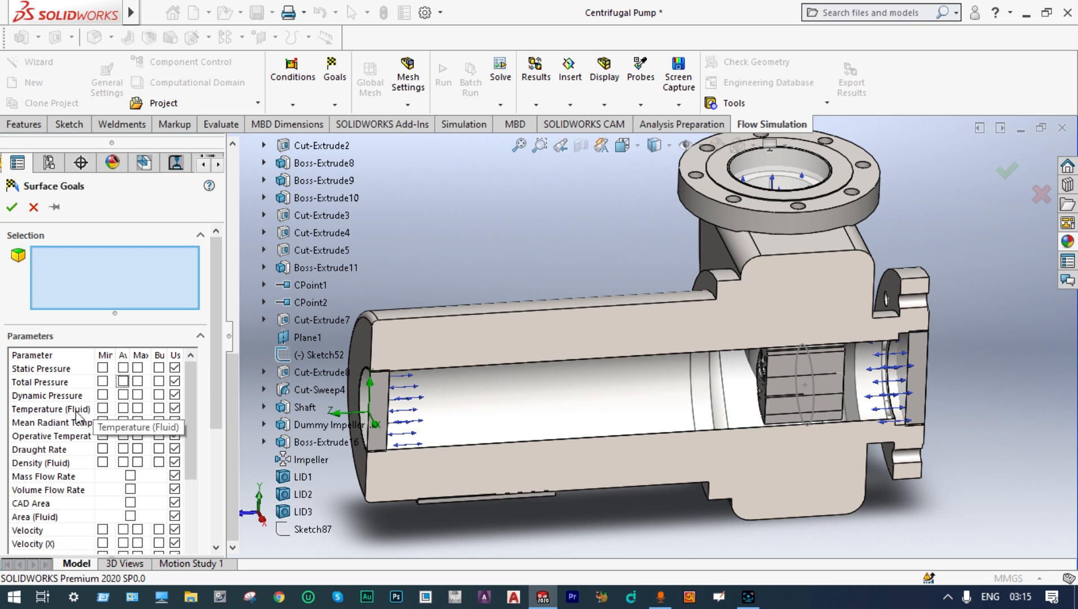
click(123, 408)
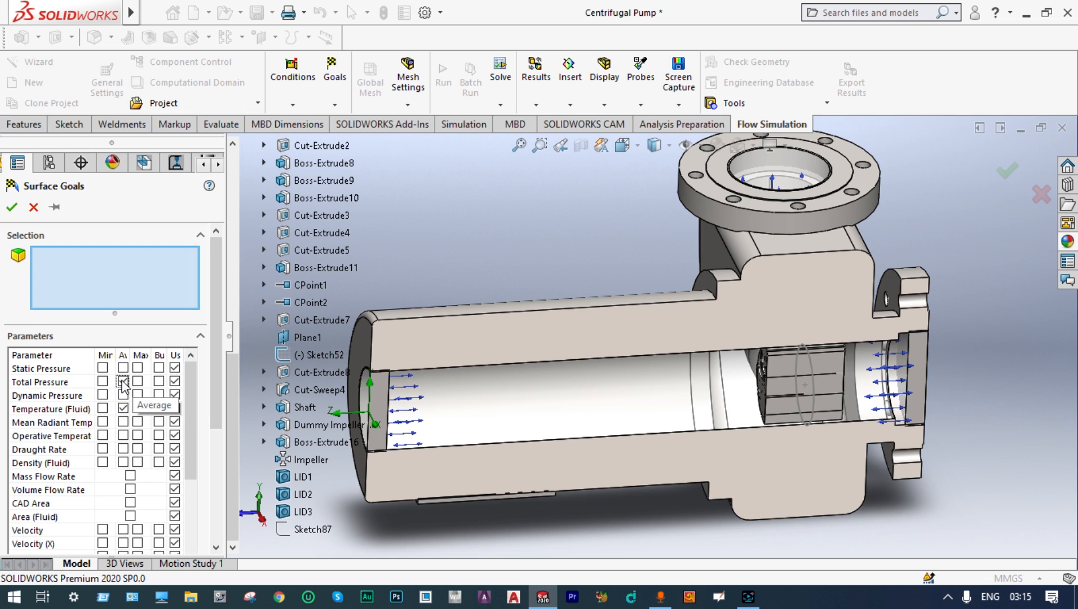
click(123, 381)
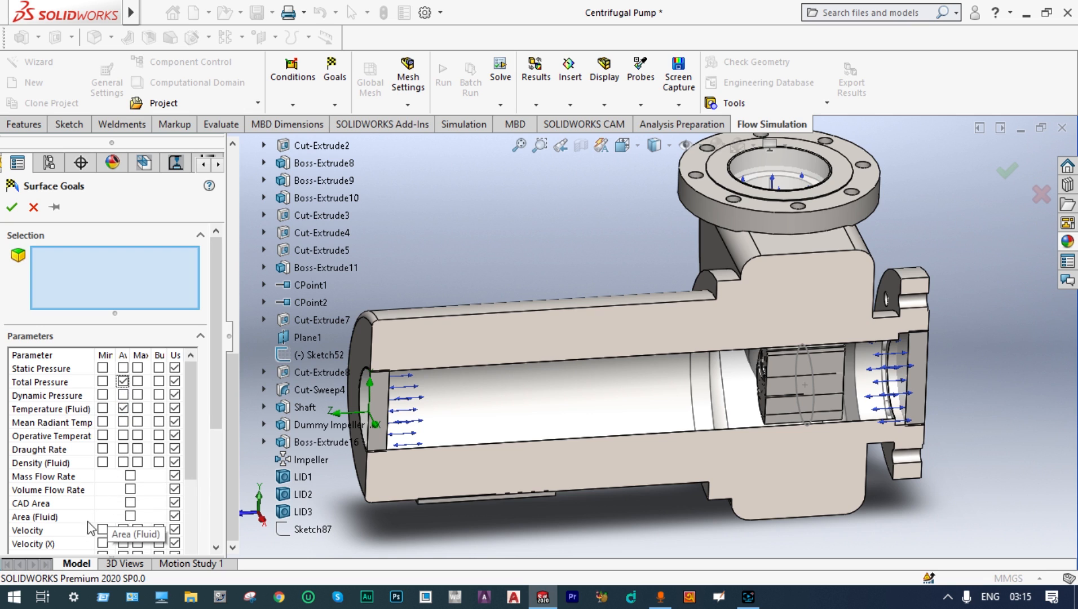
click(123, 529)
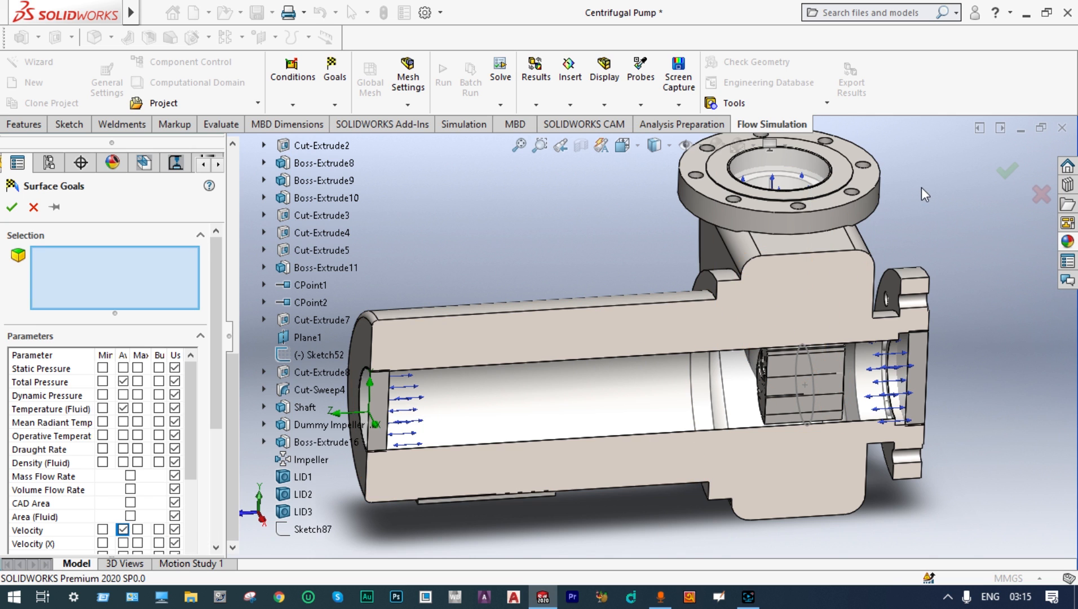
- Assign the average pressure, temperature and velocity goals to the LID1 face in the pump's upward-facing flange opening and accept them
middle_drag(921, 187, 927, 319)
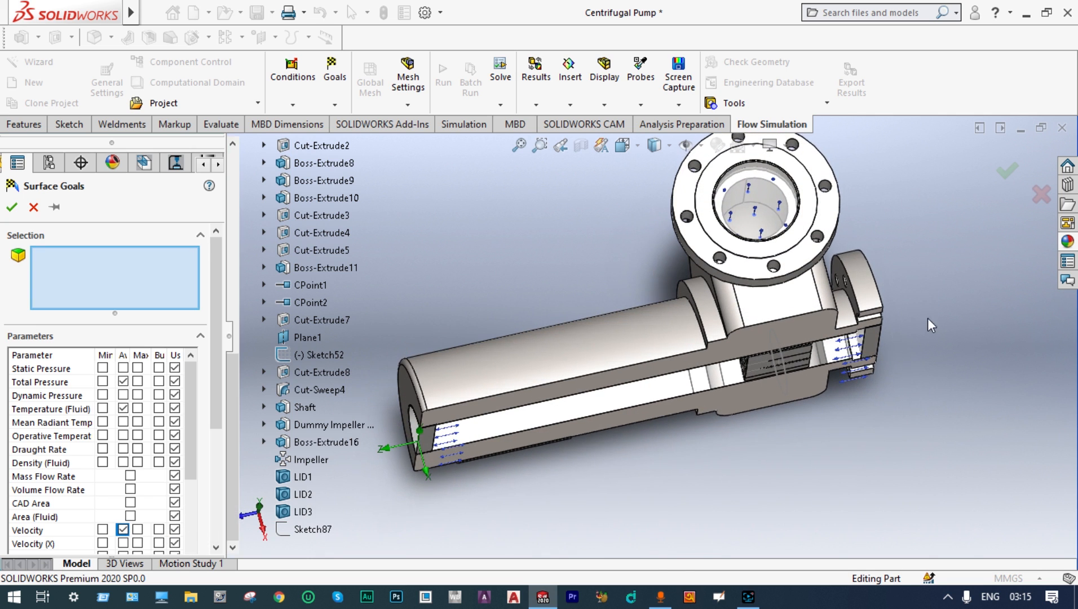
right_click(762, 195)
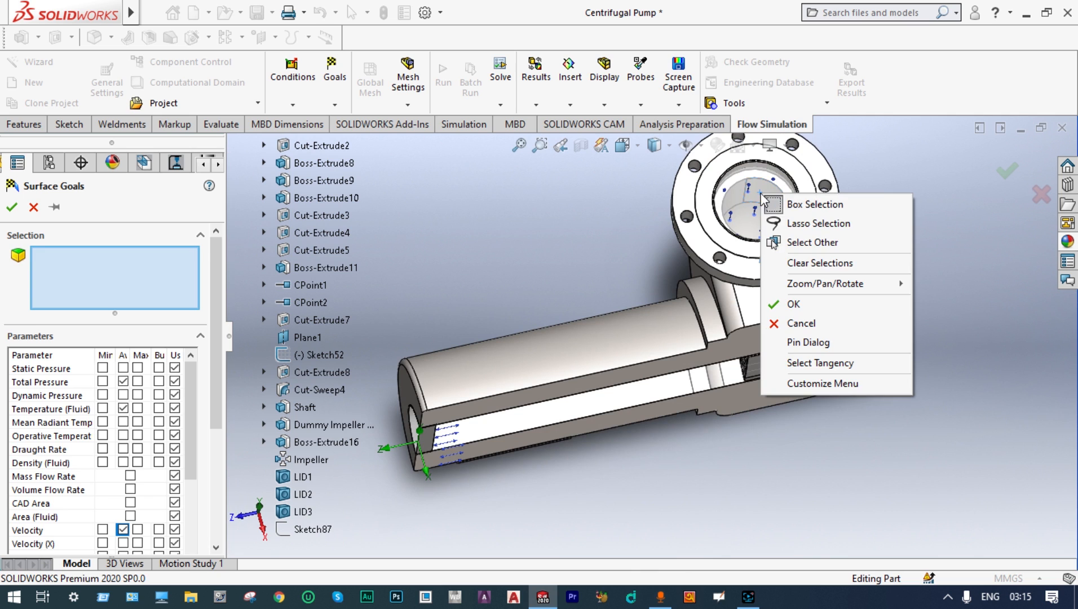
click(812, 243)
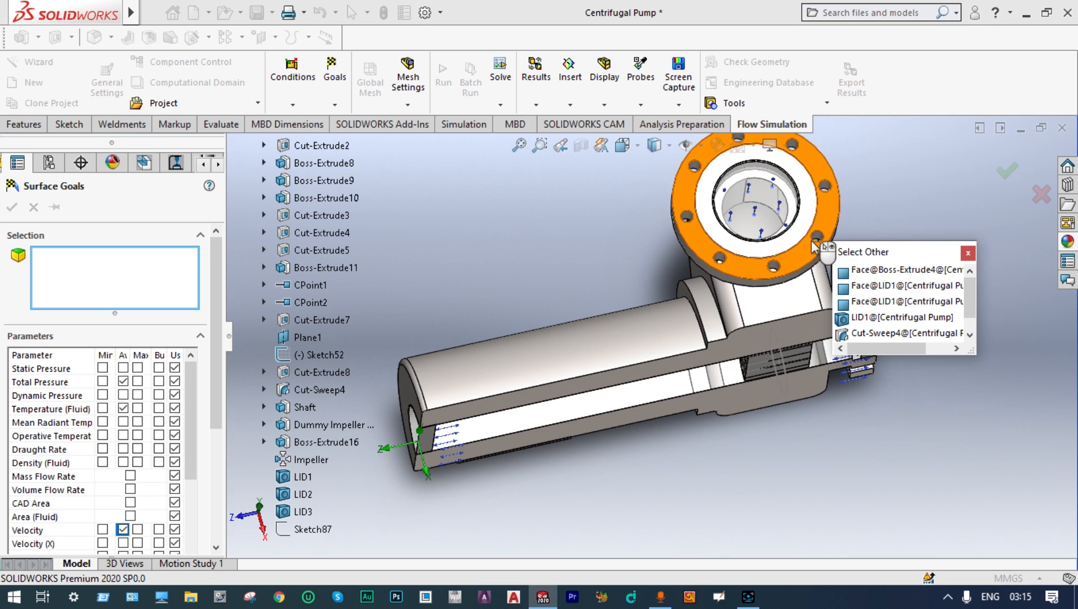
click(877, 286)
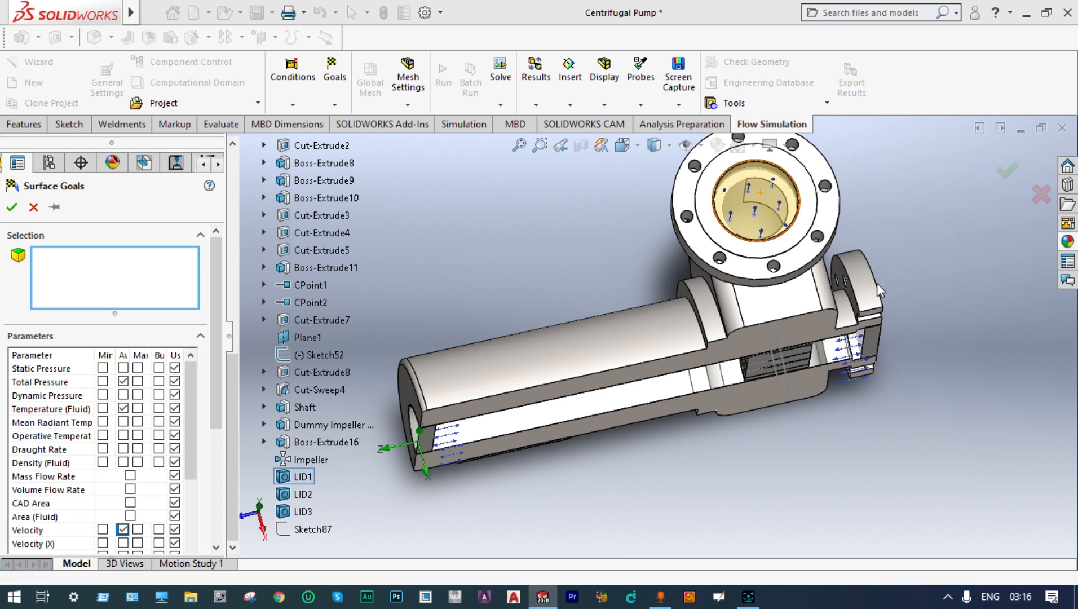
middle_drag(926, 275, 924, 176)
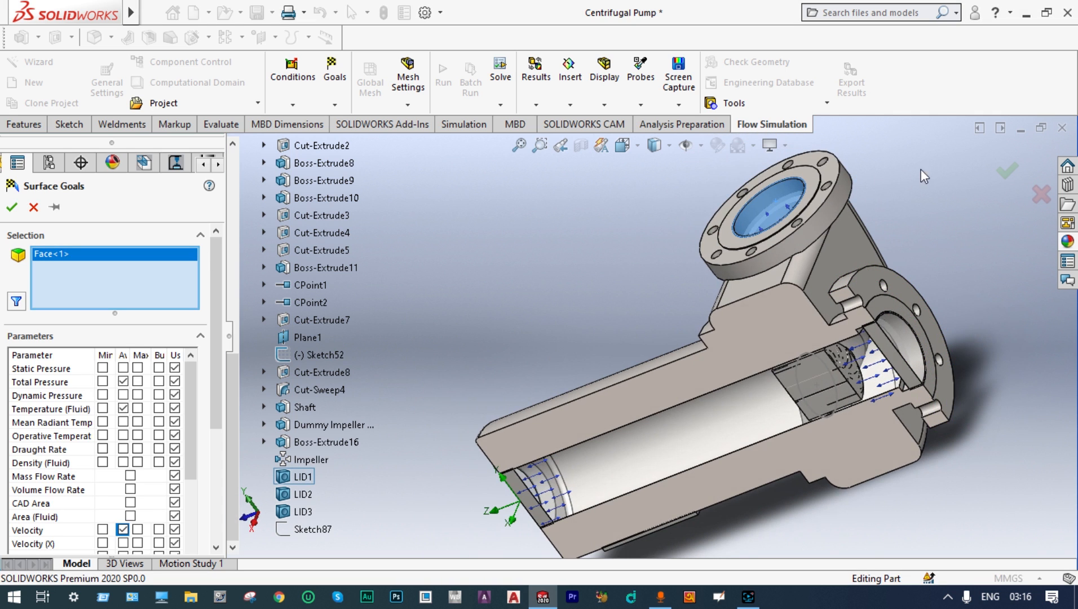
click(1008, 170)
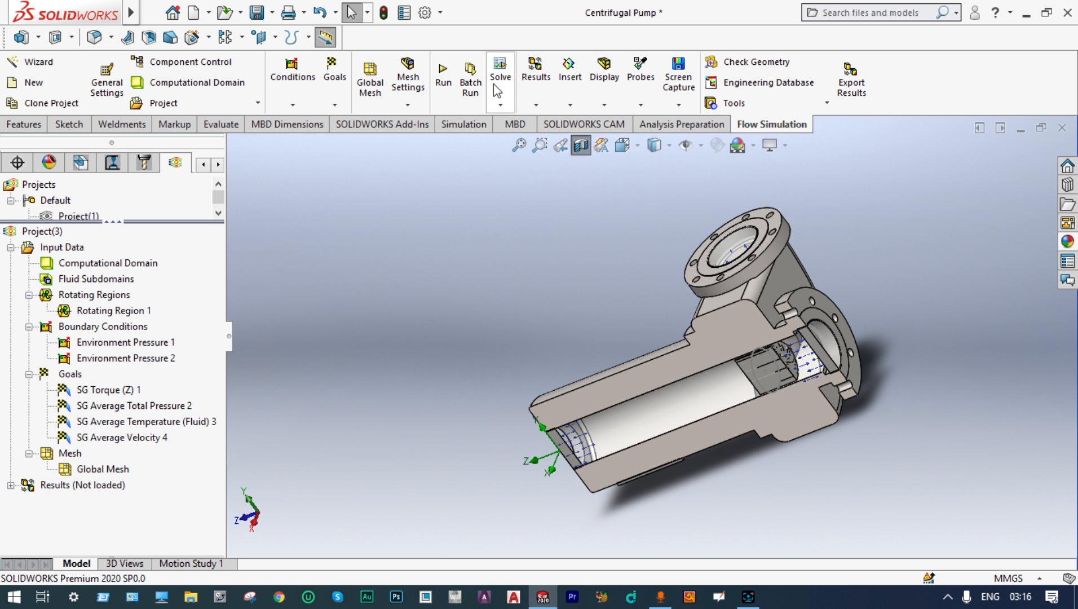
- Run a new calculation on this computer with all cores and review its goal plot at full size before closing the solver
click(444, 77)
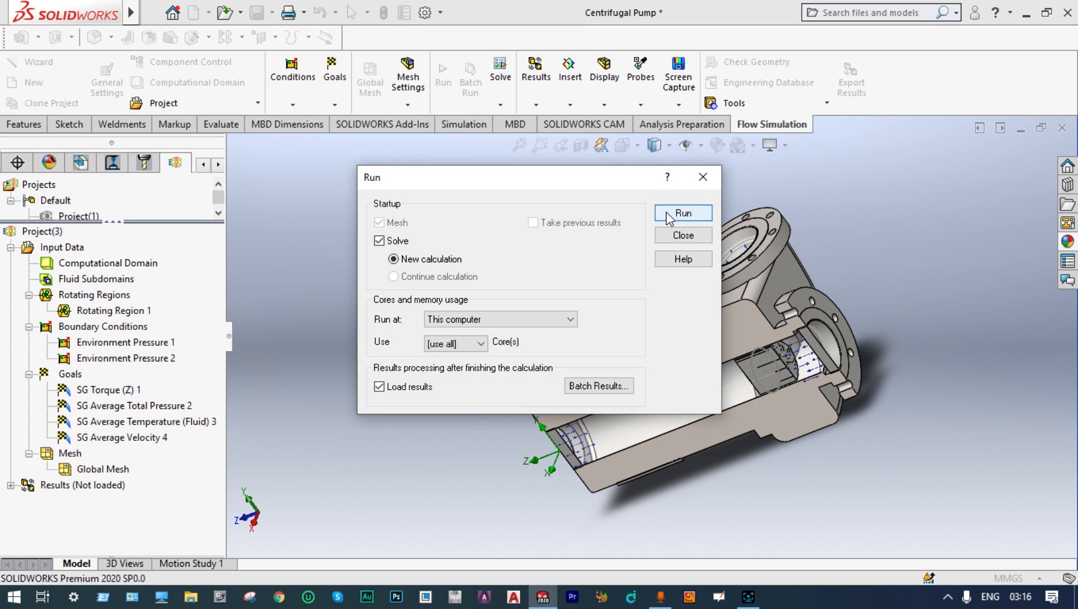
click(683, 213)
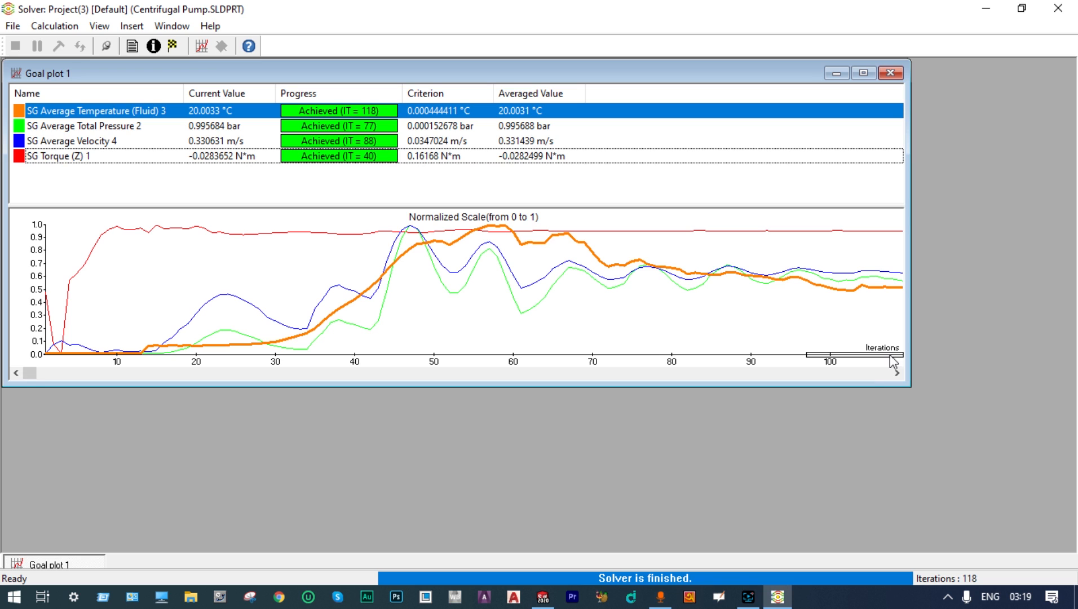
click(863, 73)
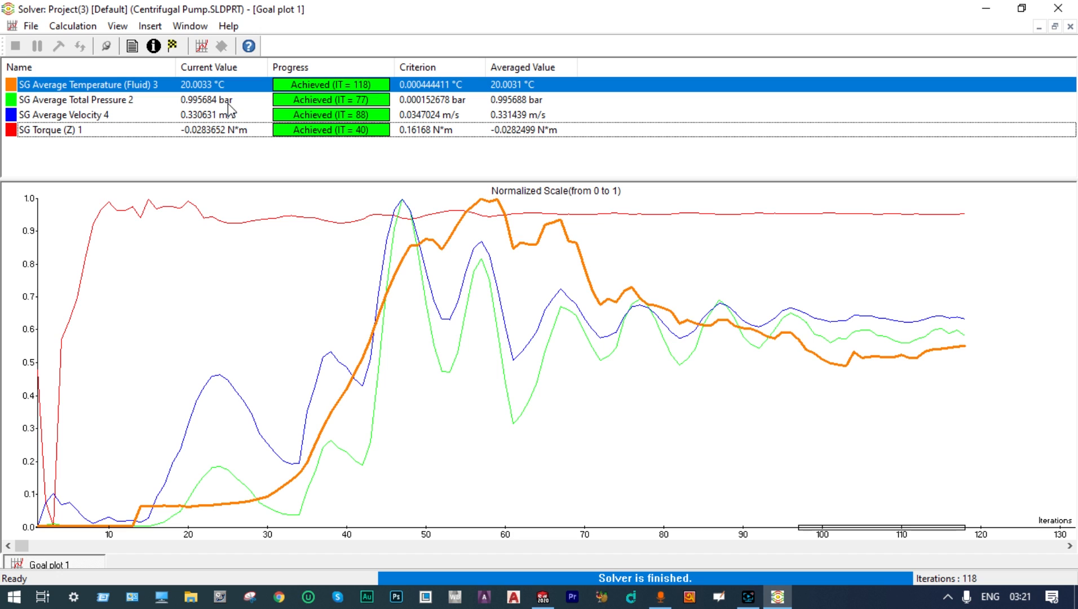
click(1053, 14)
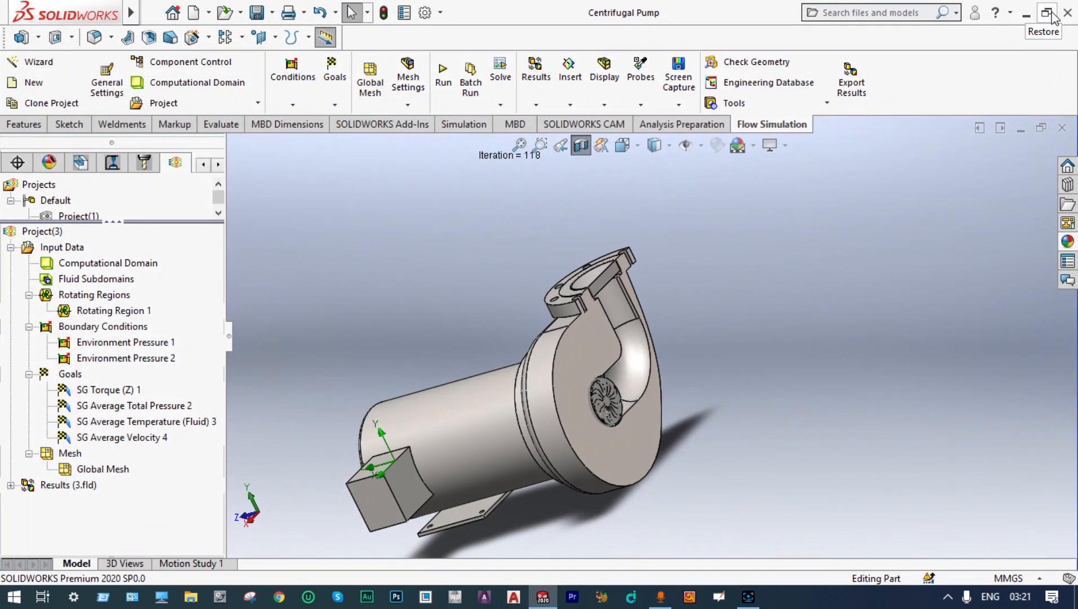
- Apply a see-through appearance to all pump features from the part name down to LID2, with the section view switched off
click(10, 485)
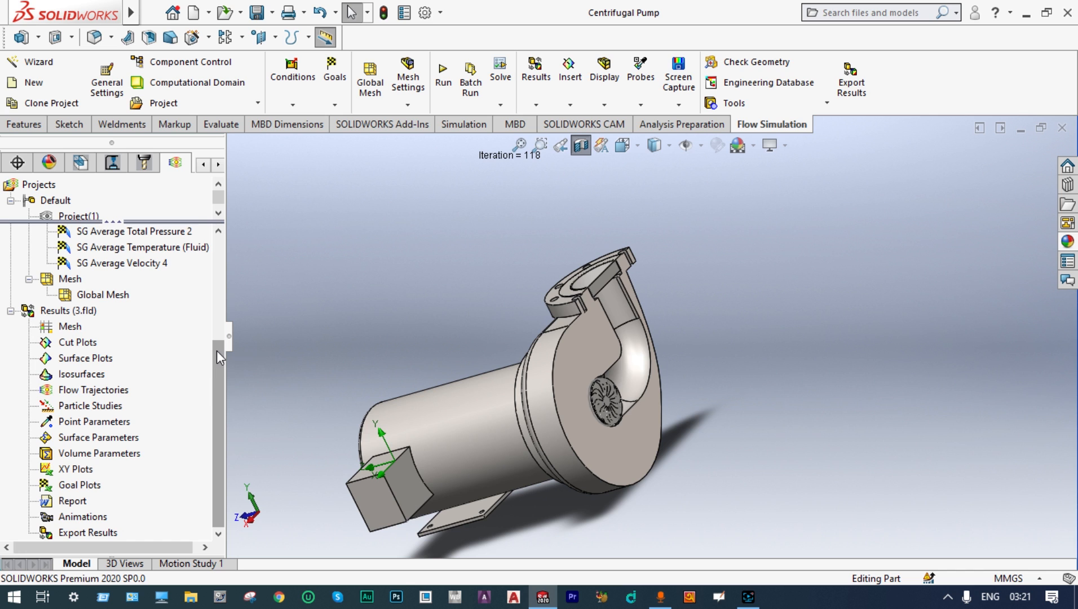
click(28, 166)
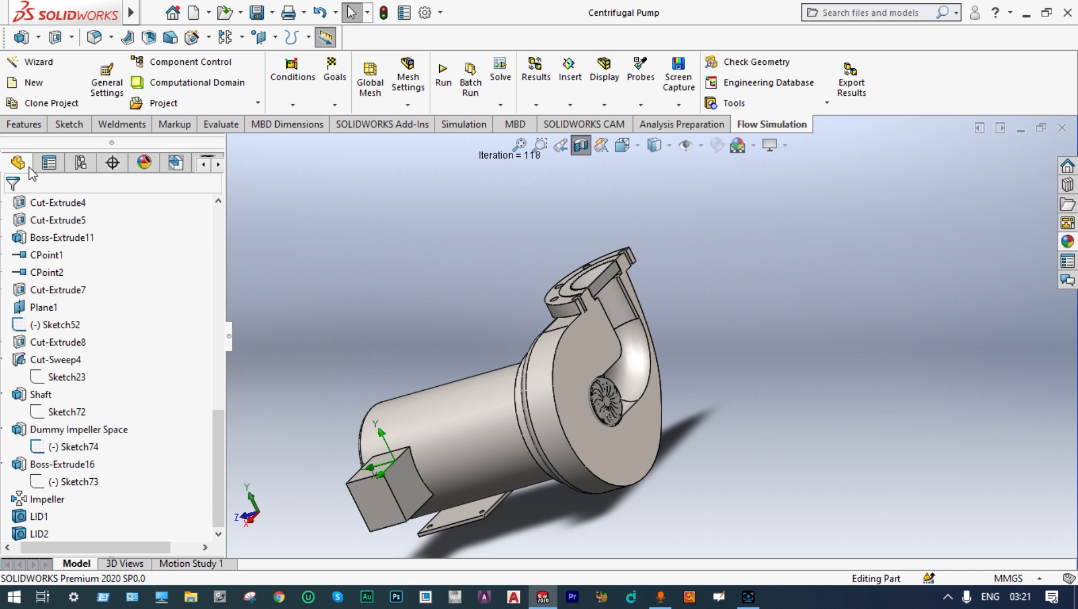
scroll(217, 230, up, 10)
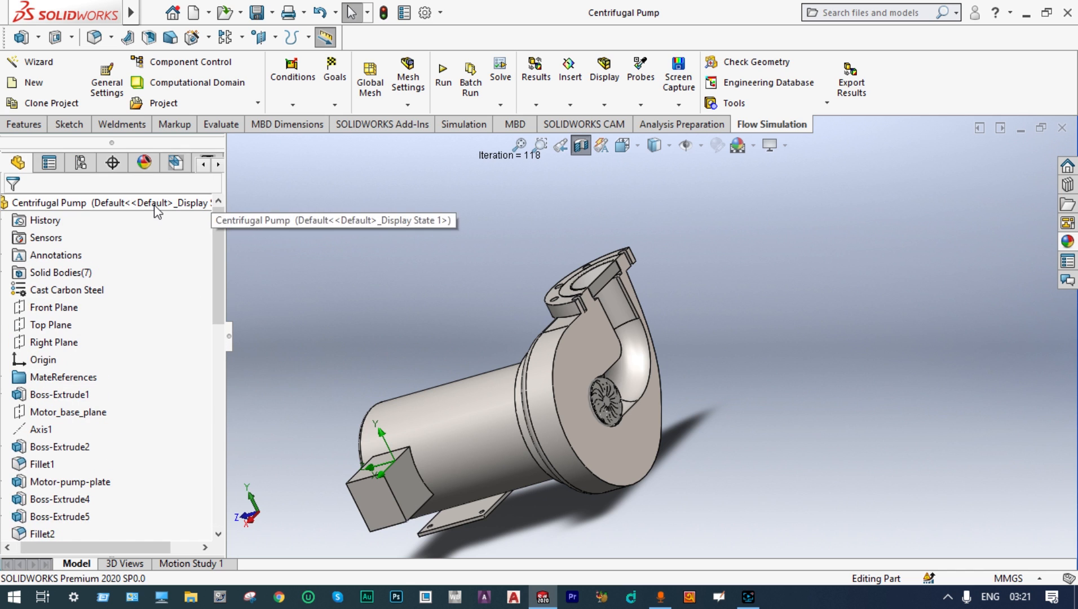
click(153, 208)
drag(215, 234, 215, 462)
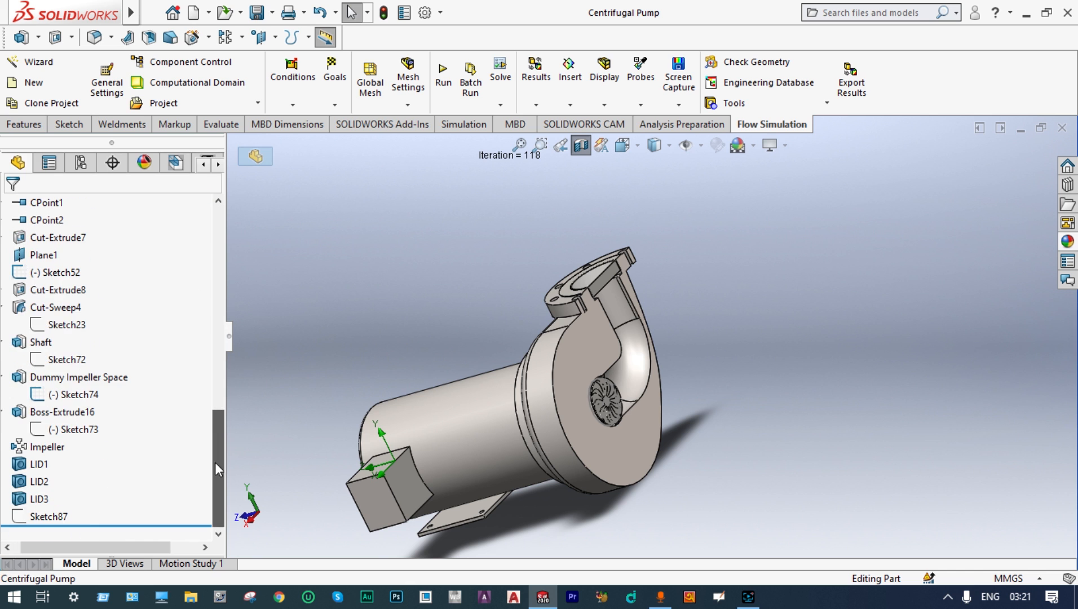
shift+click(38, 482)
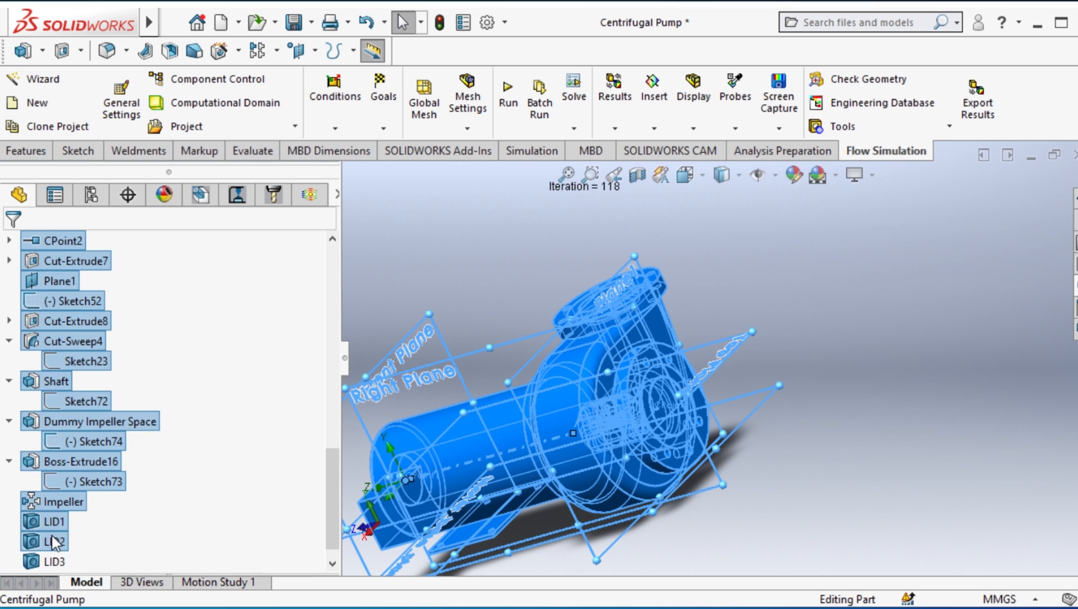
click(1074, 285)
click(935, 452)
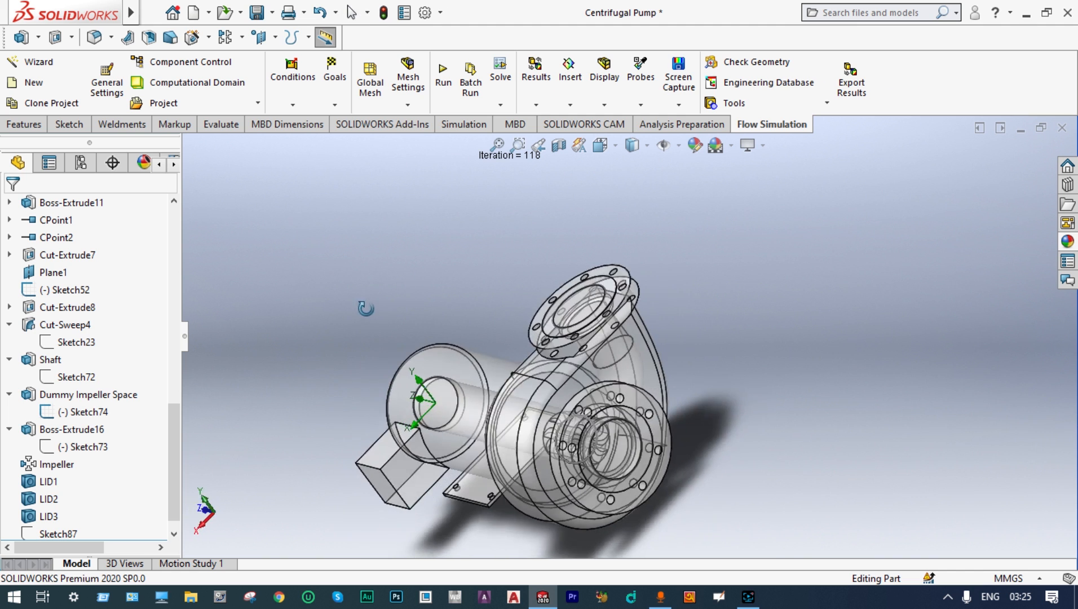
- Start a cut plot on the Front Plane displaying both contours and vectors, with Velocity as the contour parameter
middle_drag(366, 308, 369, 333)
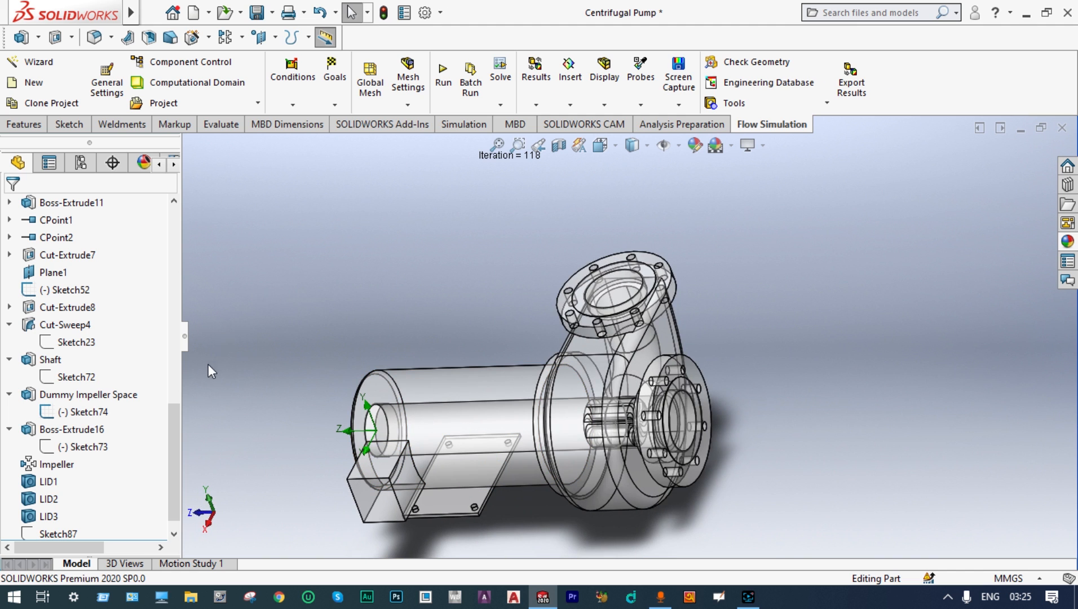
click(173, 164)
drag(176, 303, 177, 395)
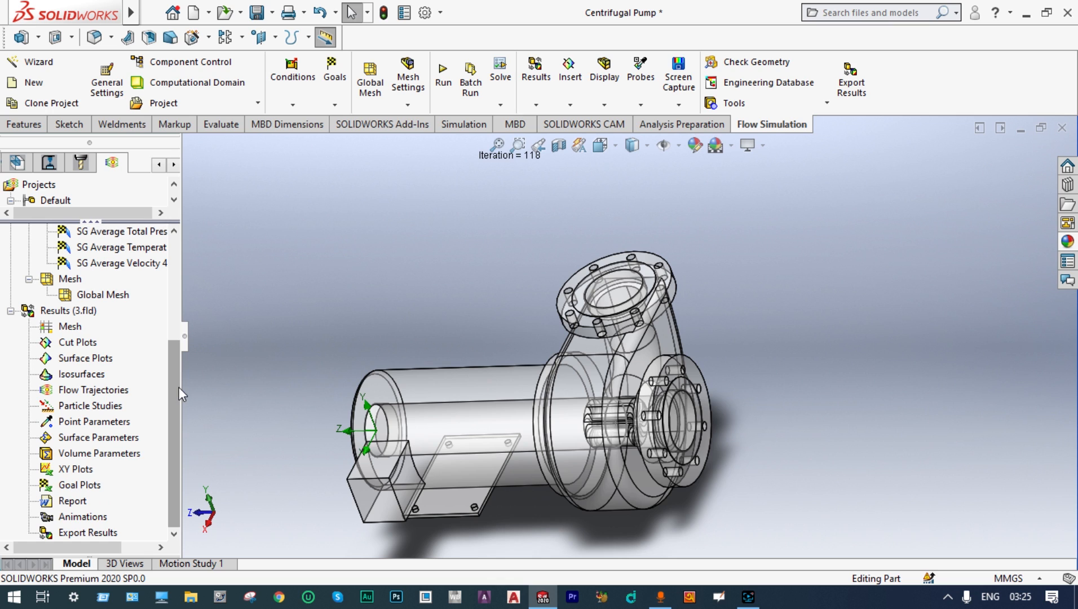
click(84, 342)
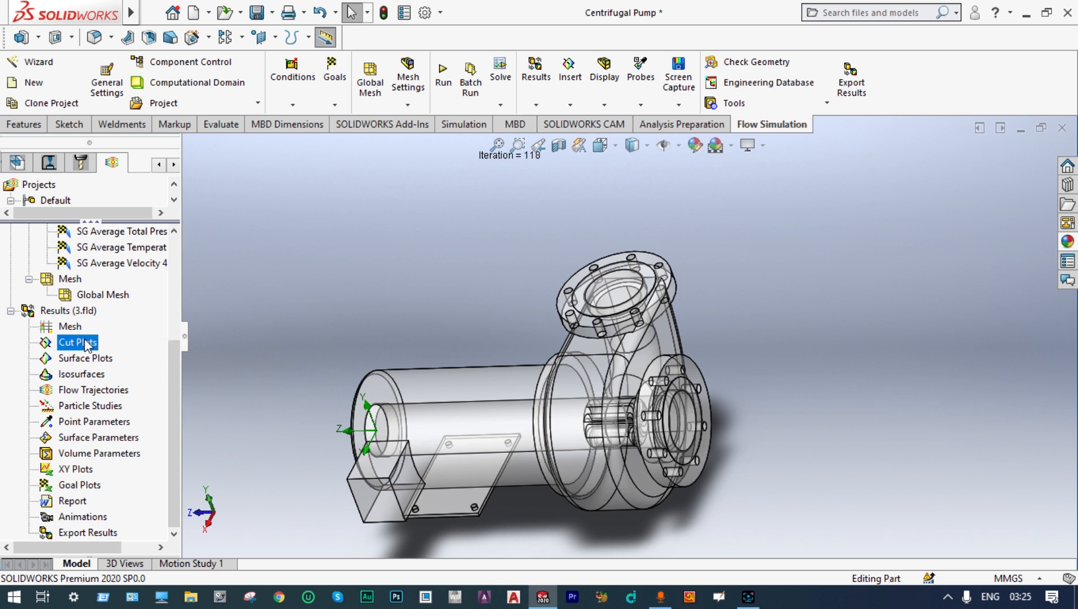
right_click(85, 343)
click(111, 350)
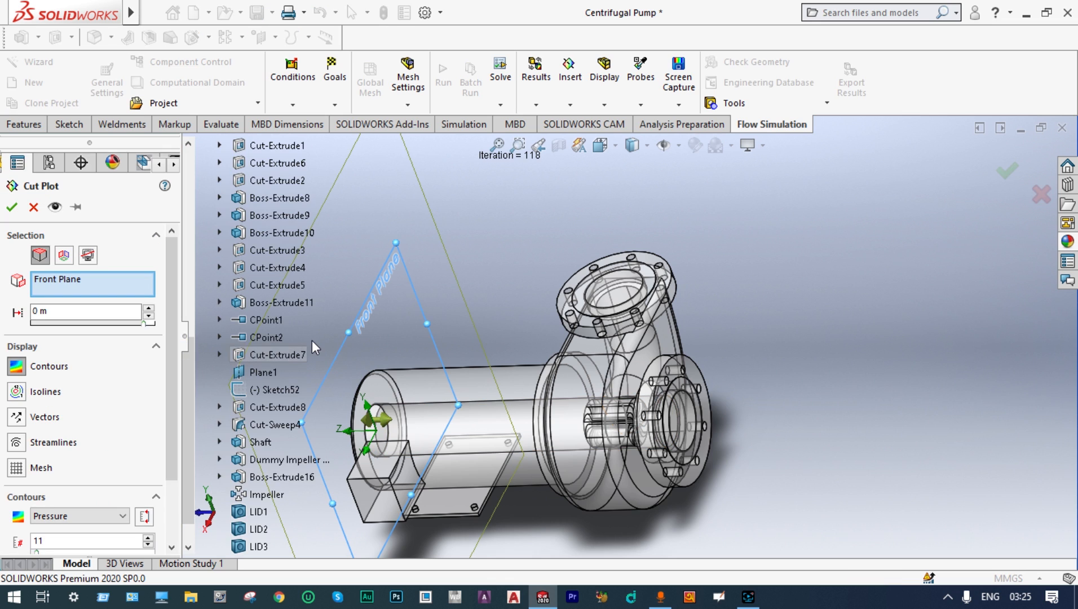
scroll(170, 400, down, 3)
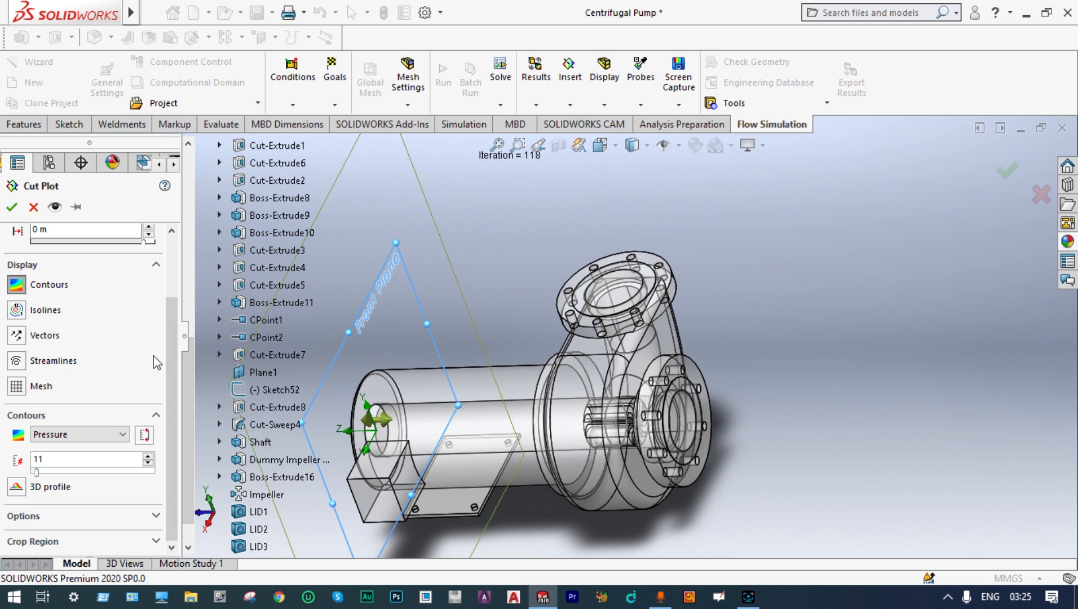
click(120, 433)
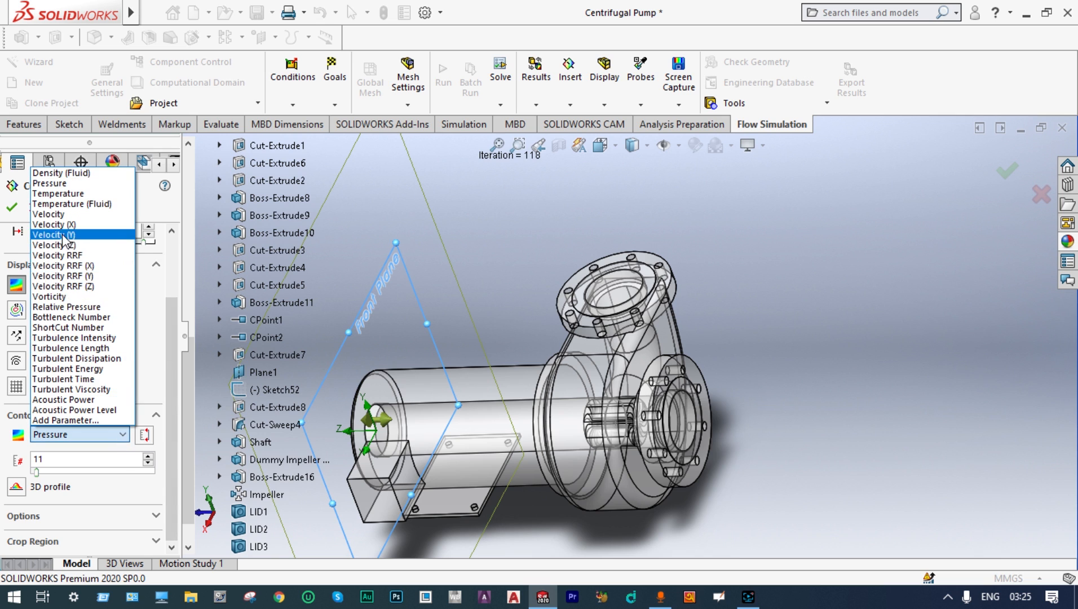
click(62, 214)
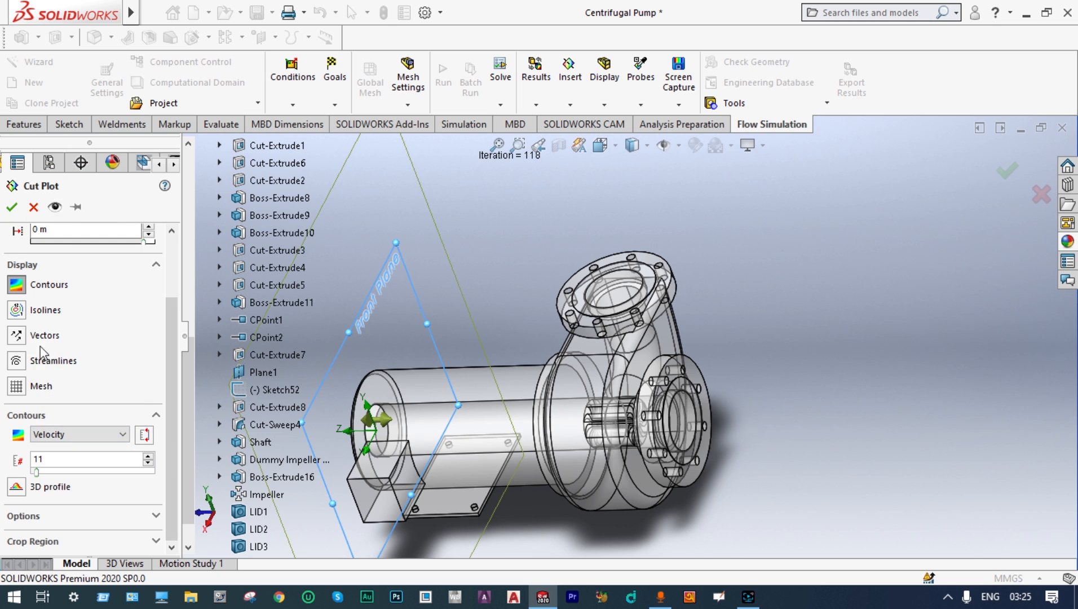
click(18, 337)
- Offset the cut plane about -0.055 m from the Front Plane towards the impeller and accept the cut plot
middle_drag(473, 265, 494, 348)
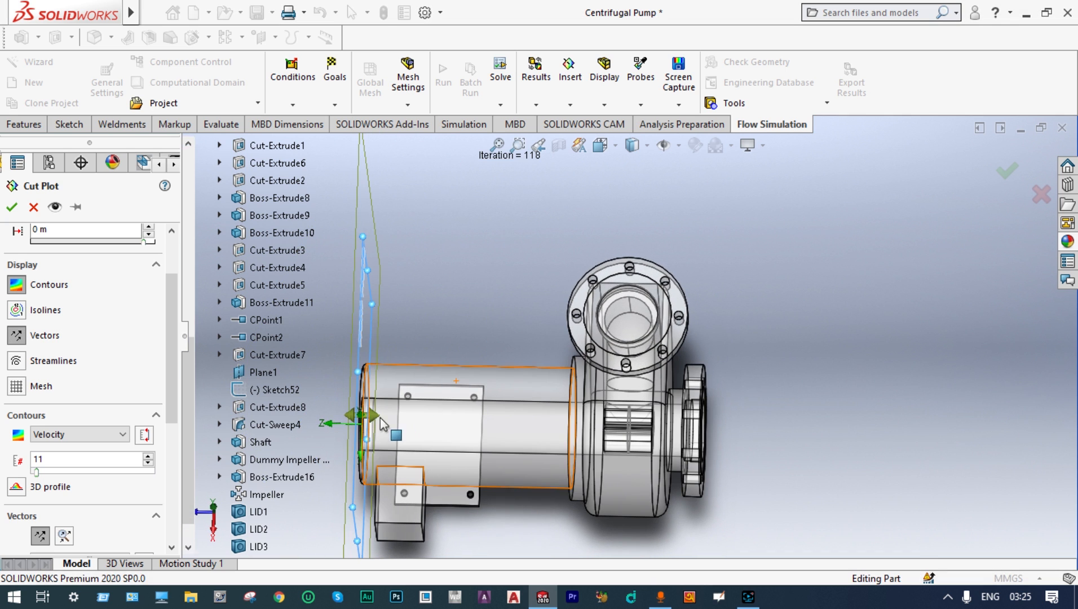
drag(369, 412, 396, 412)
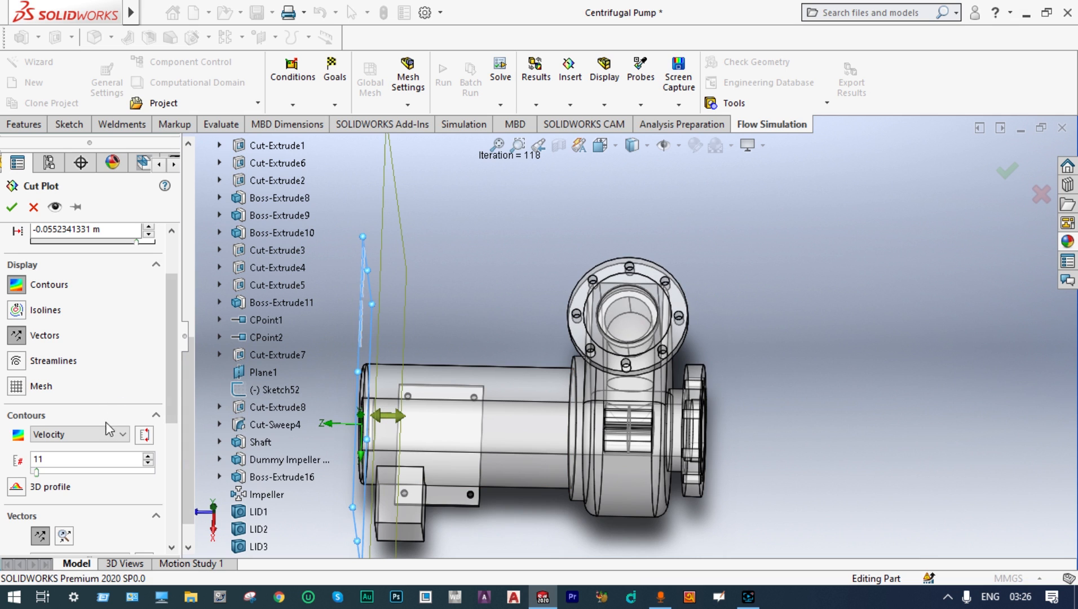
click(12, 207)
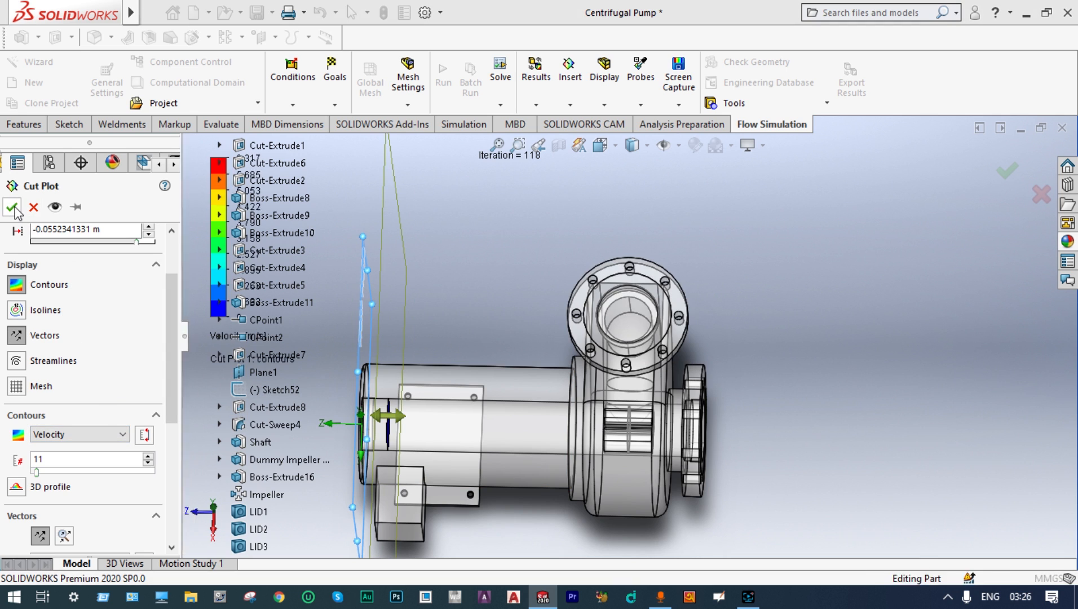
- Play Cut Plot 1 and examine the velocity section as it sweeps through the pump towards the suction flange
middle_drag(376, 234, 354, 224)
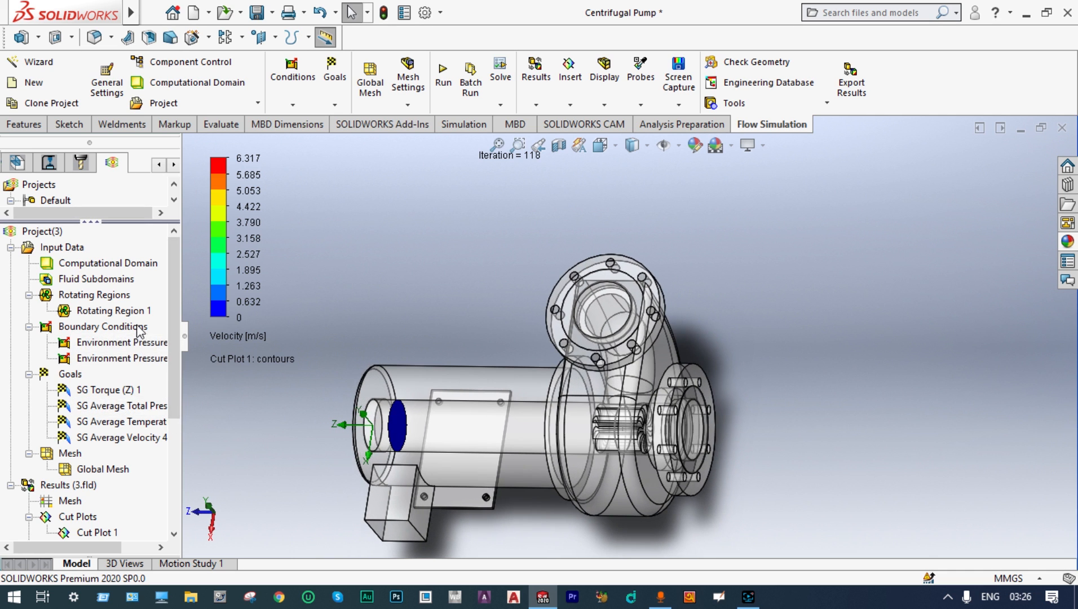
drag(173, 357, 183, 467)
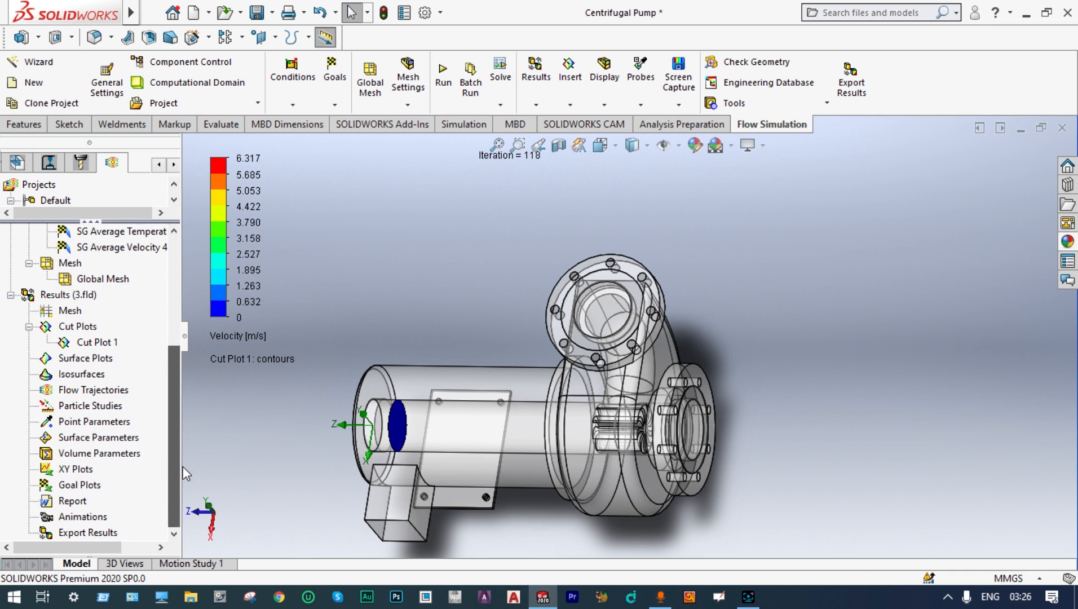
right_click(97, 342)
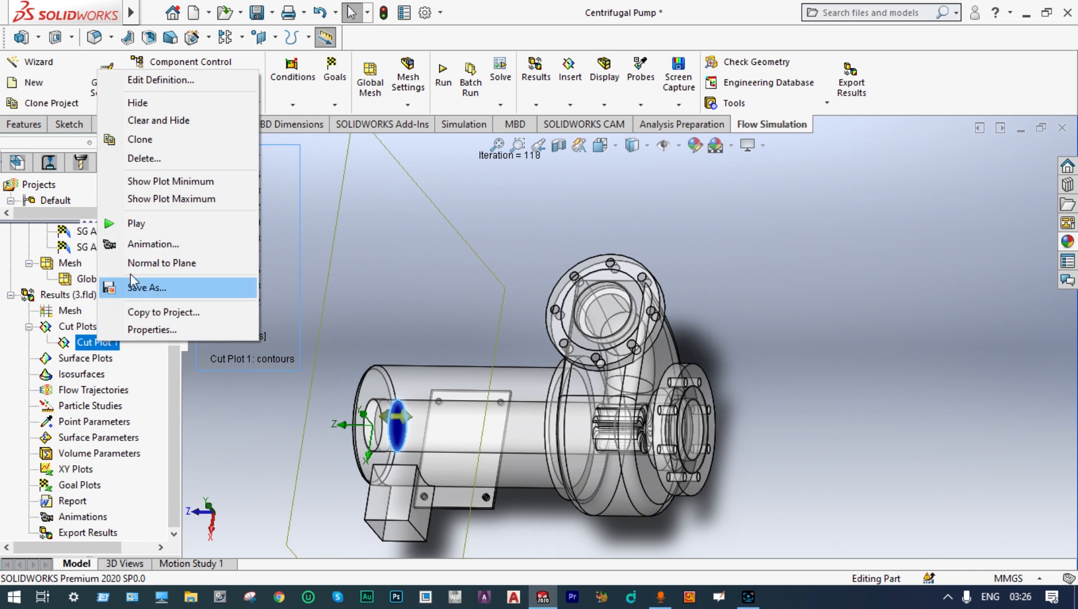
click(142, 224)
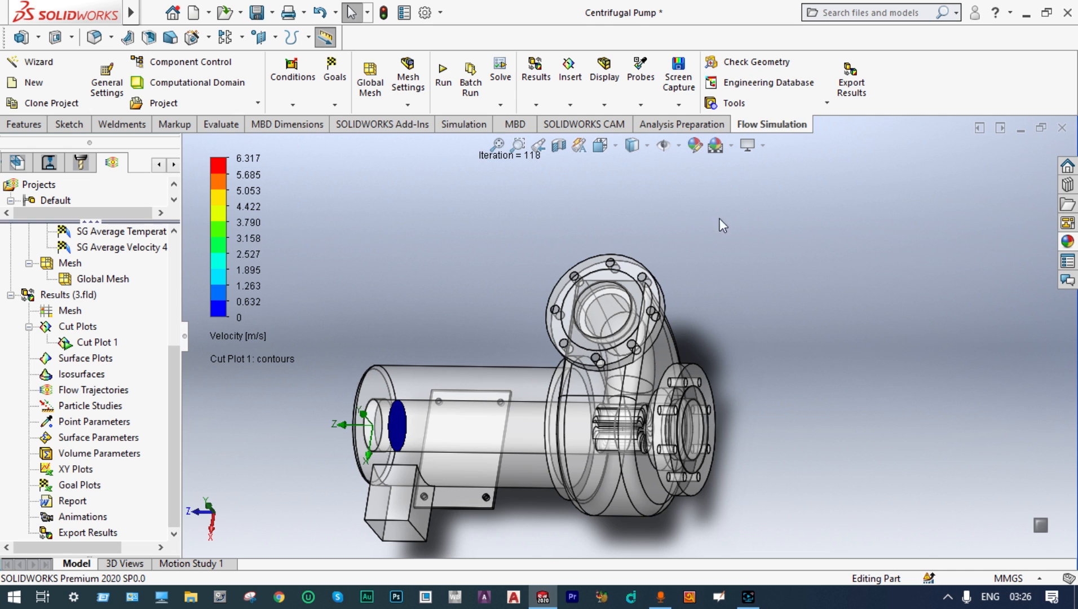
middle_drag(772, 226, 736, 221)
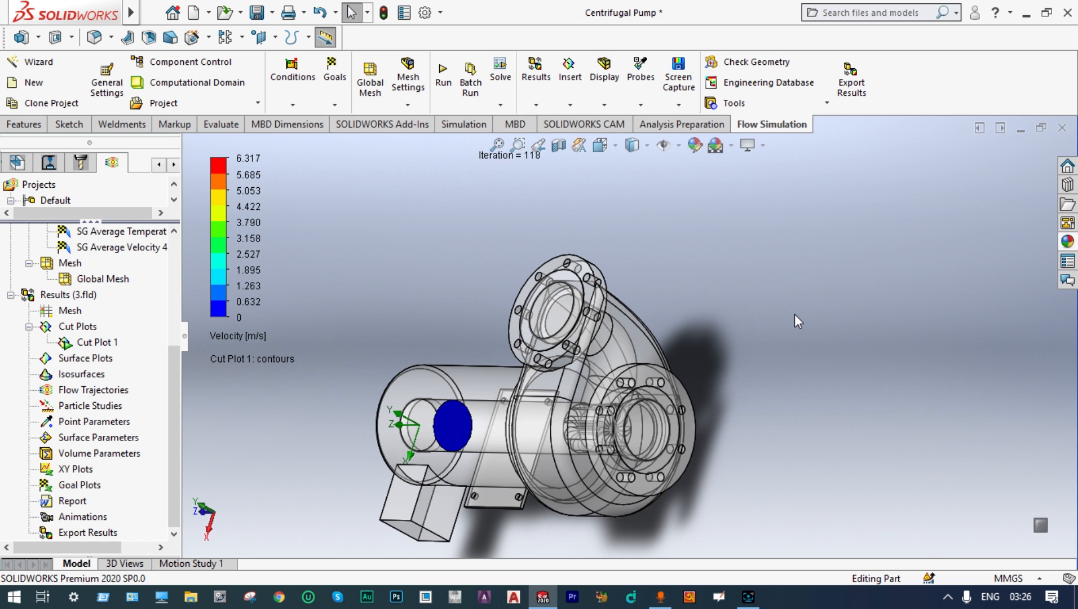
scroll(796, 338, down, 2)
scroll(510, 527, down, 4)
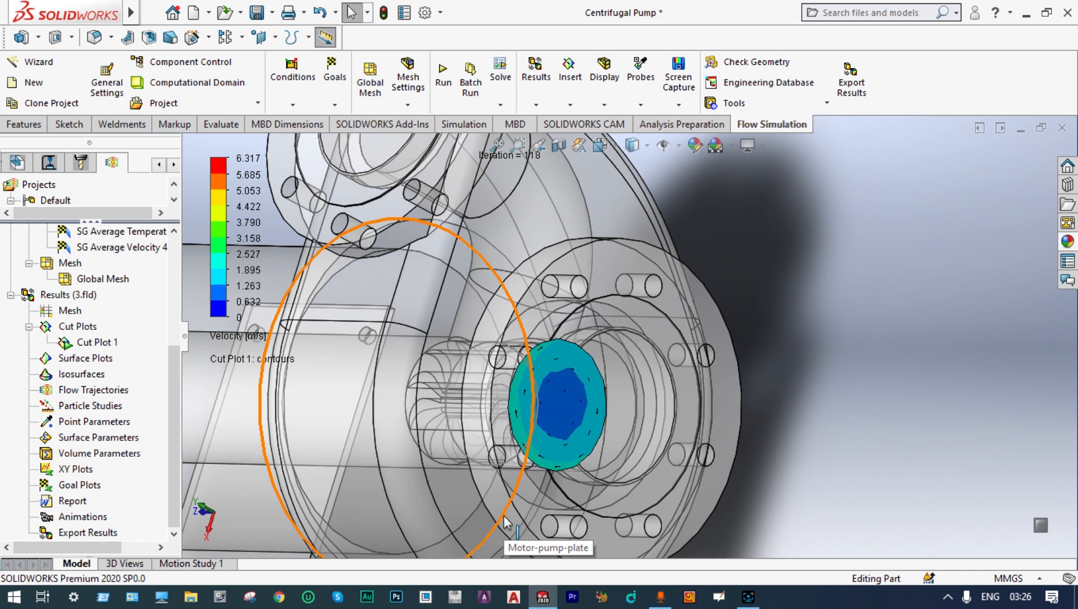
scroll(506, 522, up, 4)
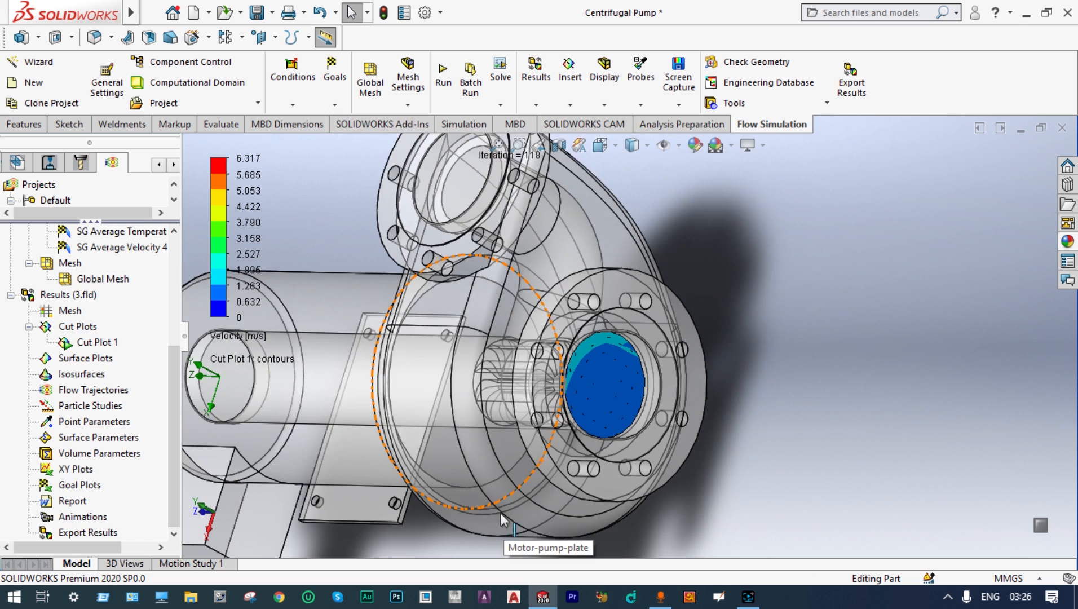
click(248, 337)
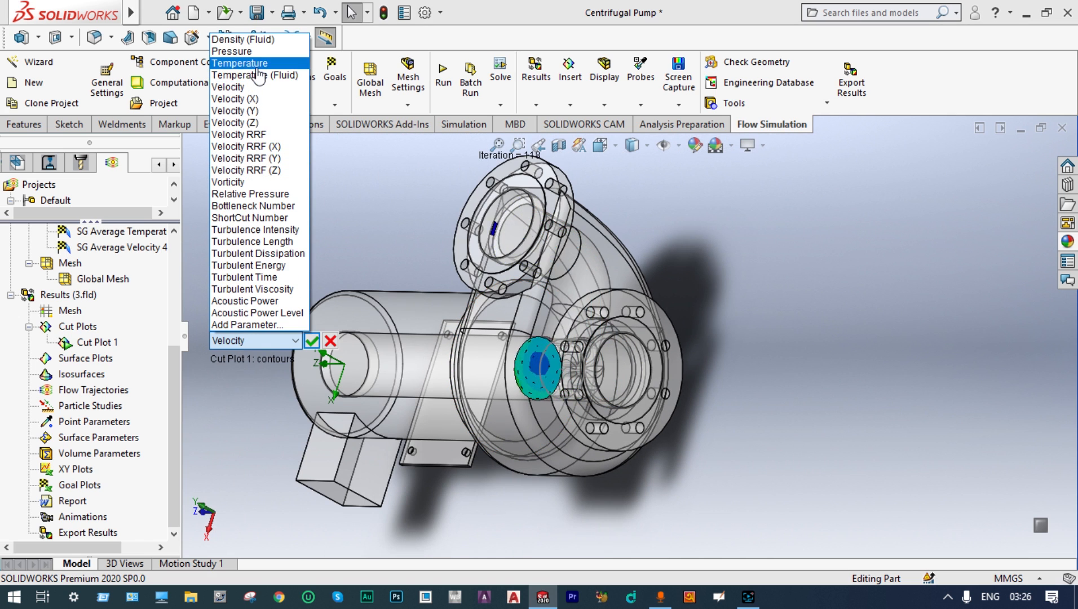
click(248, 52)
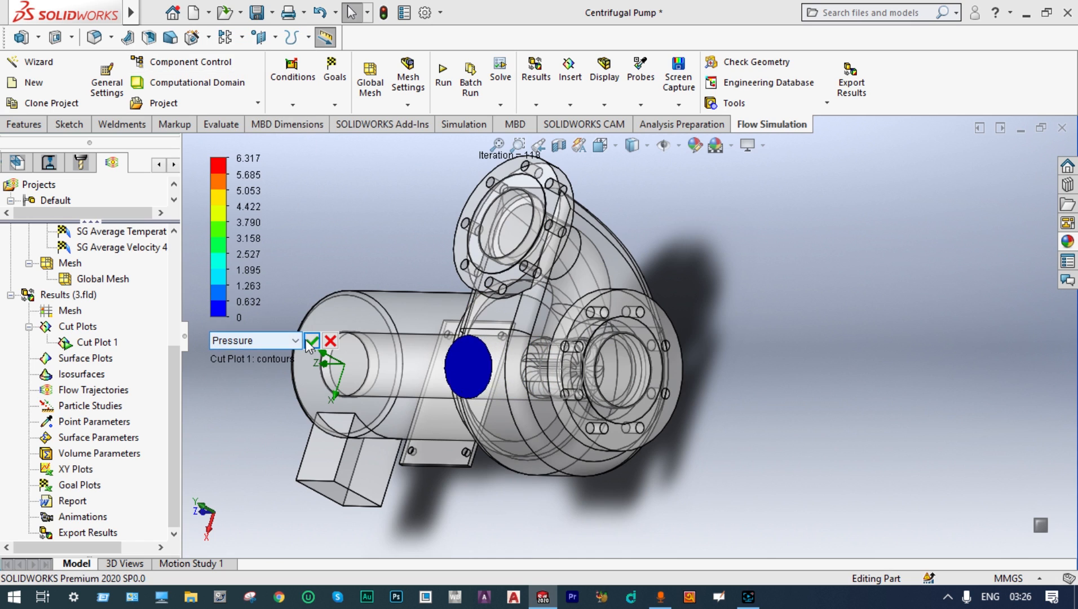
click(330, 341)
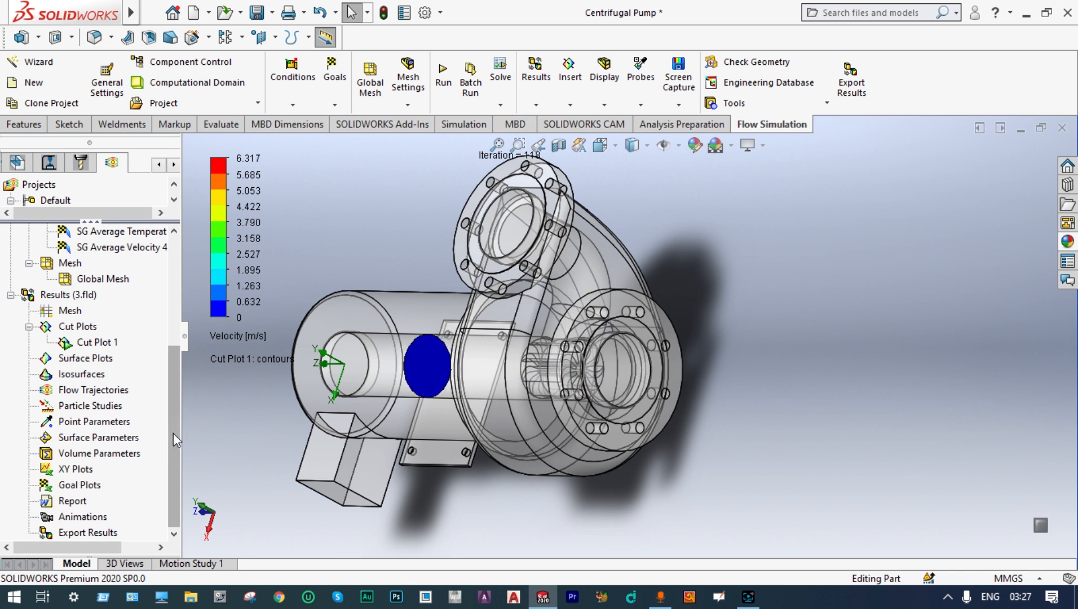
- Clear and hide Cut Plot 1 and insert a surface plot of Velocity contours using all faces
right_click(103, 342)
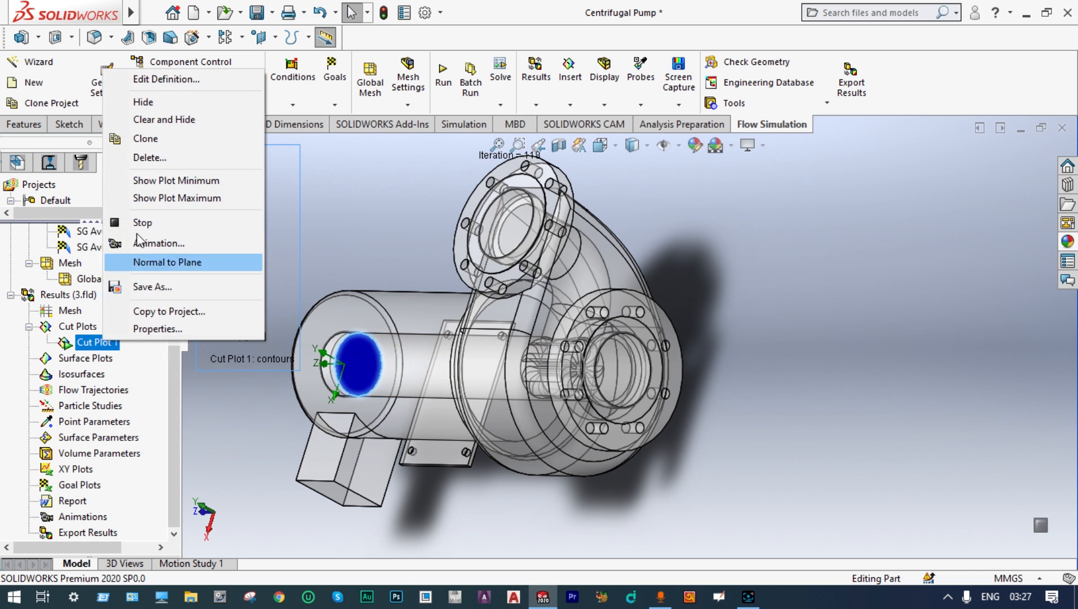
click(163, 119)
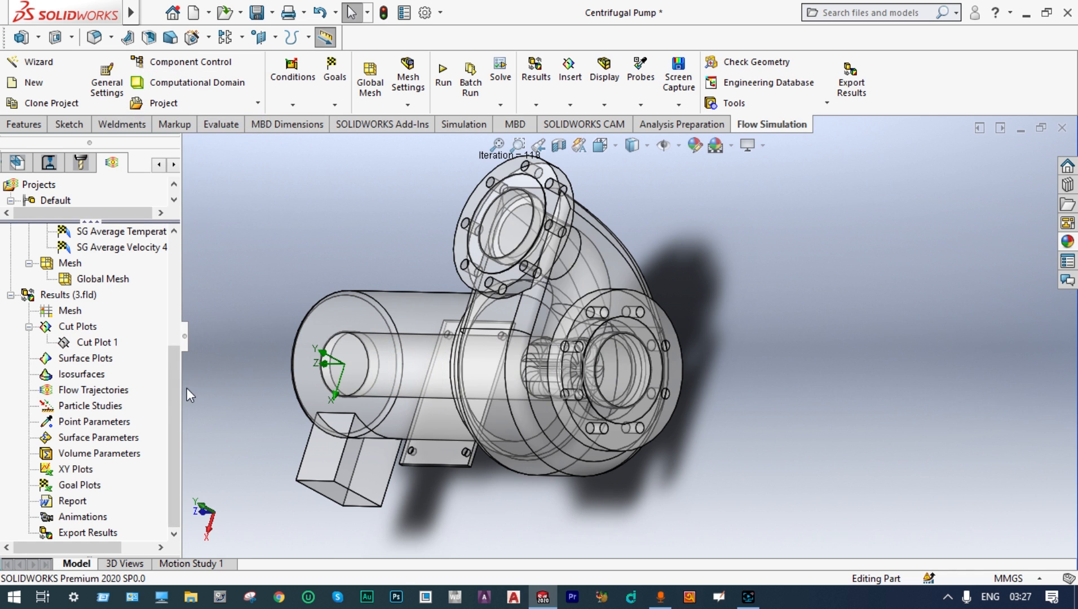
right_click(83, 359)
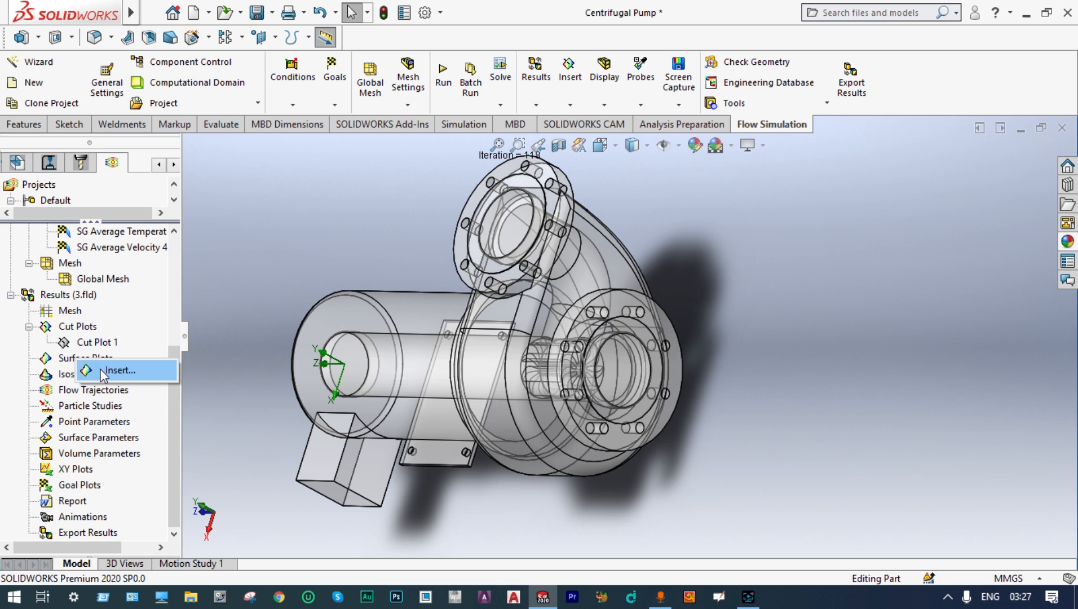
click(113, 371)
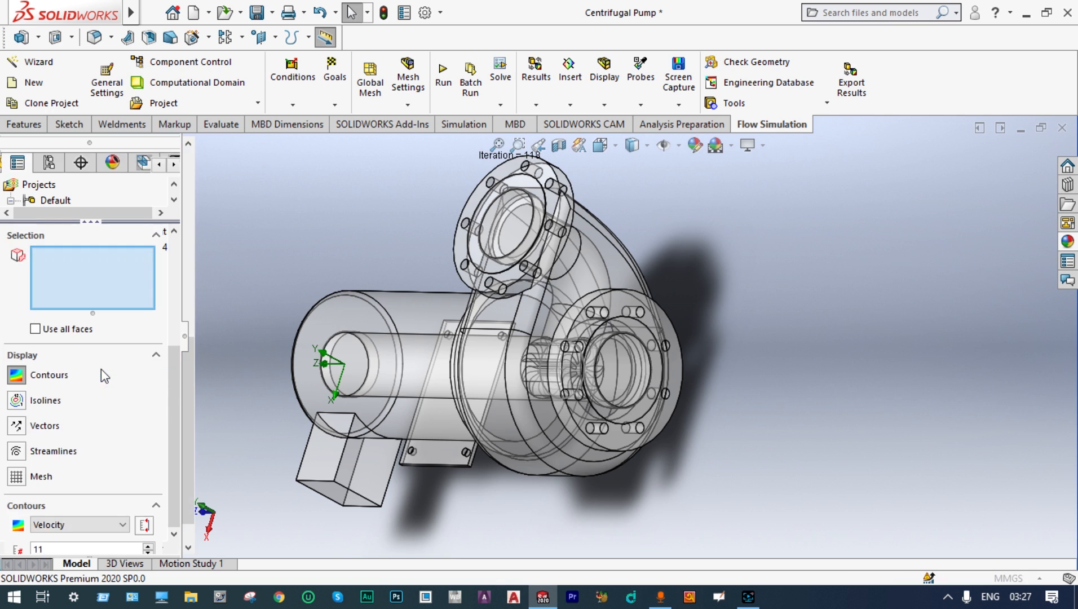
click(35, 328)
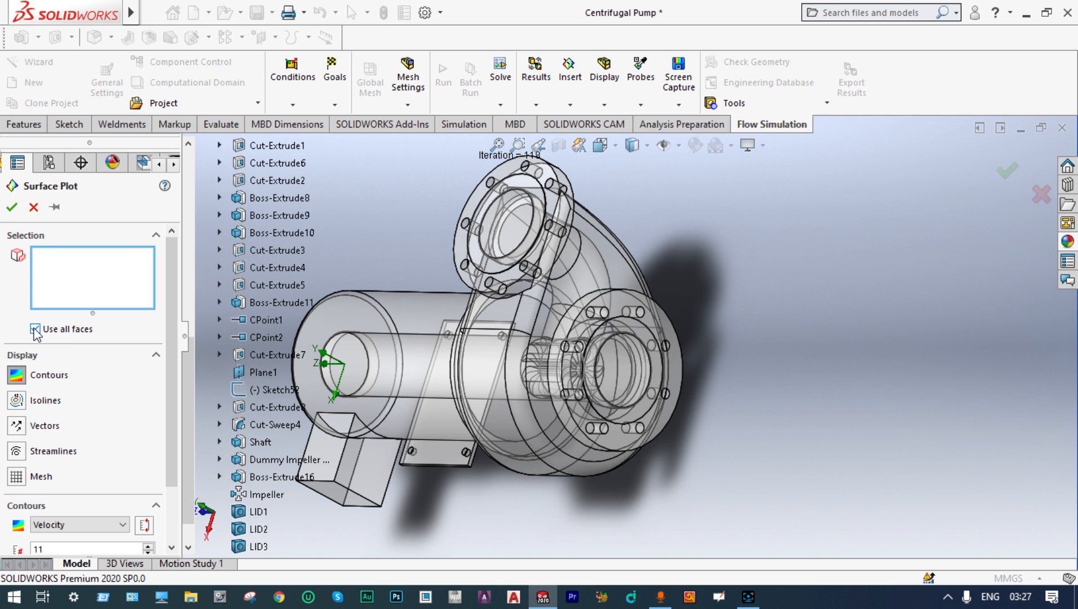
click(13, 208)
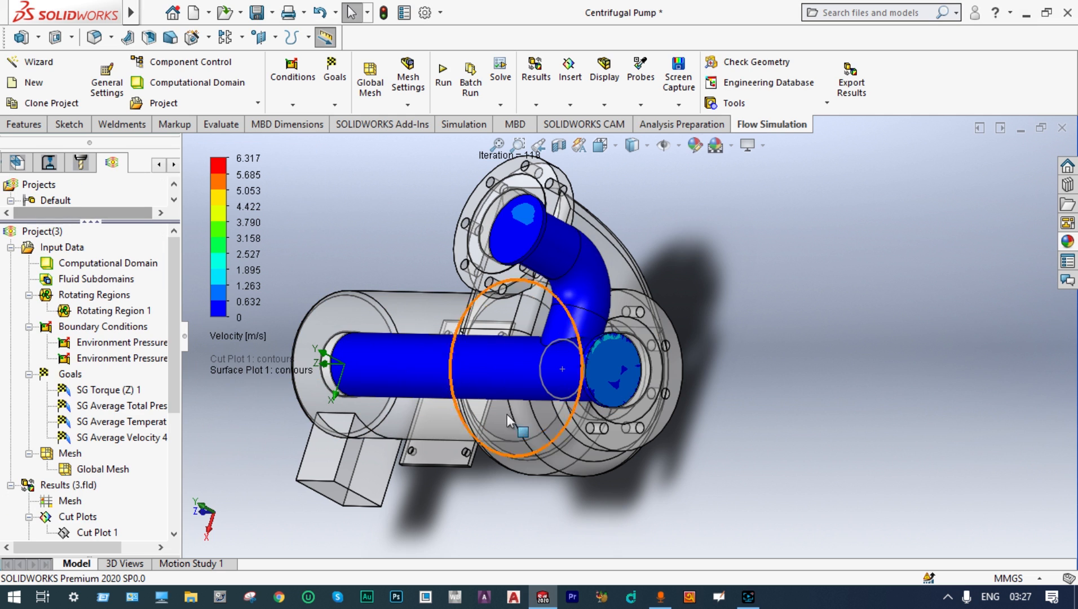
- Inspect the velocity surface plot inside the pump, and clear and hide Surface Plot 1
mouse_move(700, 351)
middle_down()
mouse_move(710, 294)
mouse_move(698, 338)
middle_up()
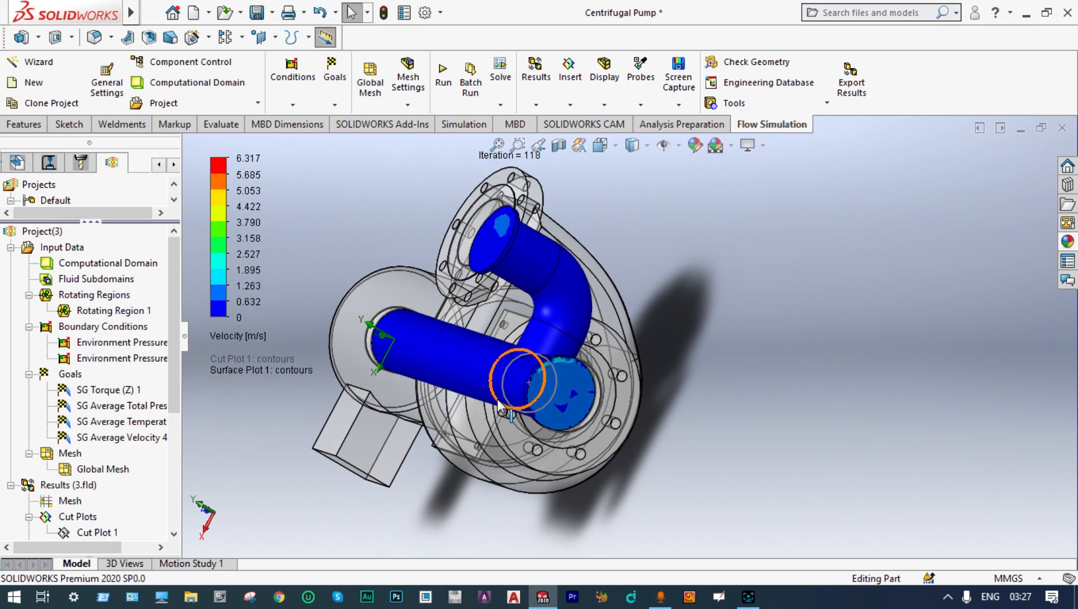
scroll(493, 397, down, 1)
scroll(493, 397, up, 2)
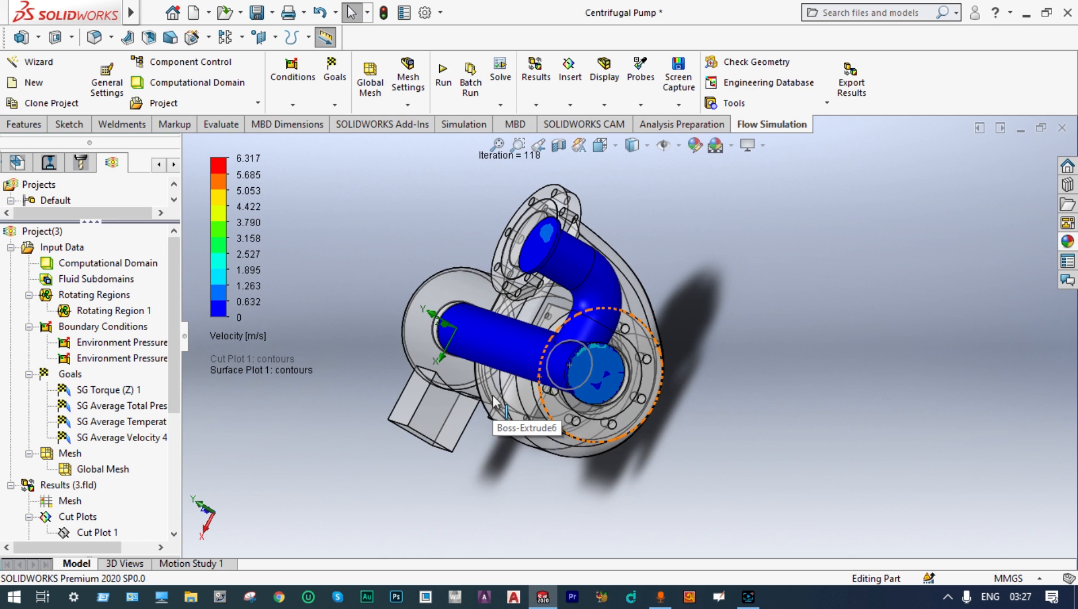
drag(176, 398, 168, 465)
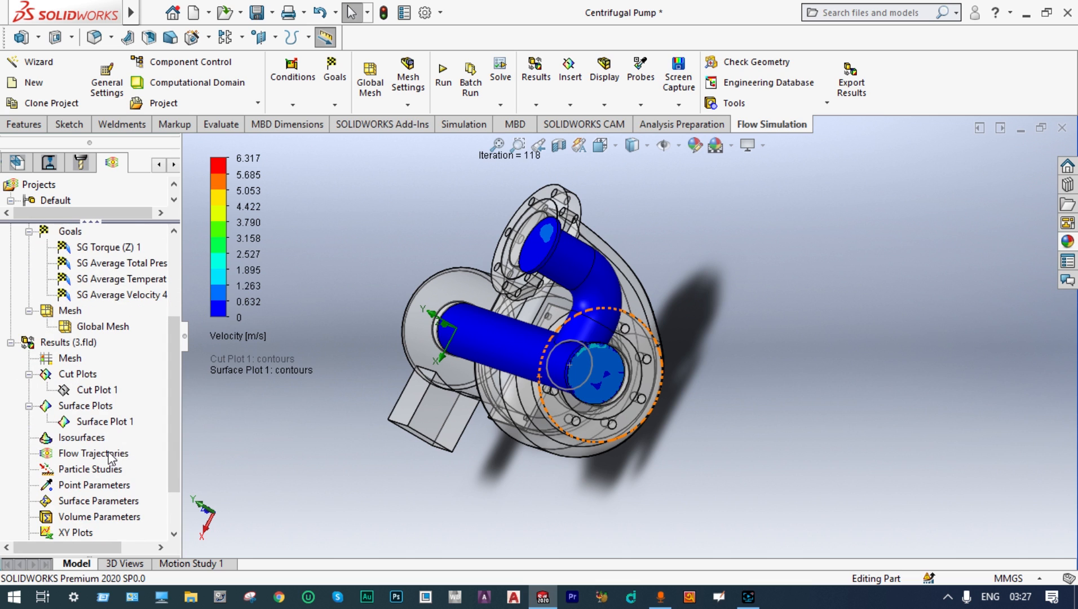
right_click(99, 425)
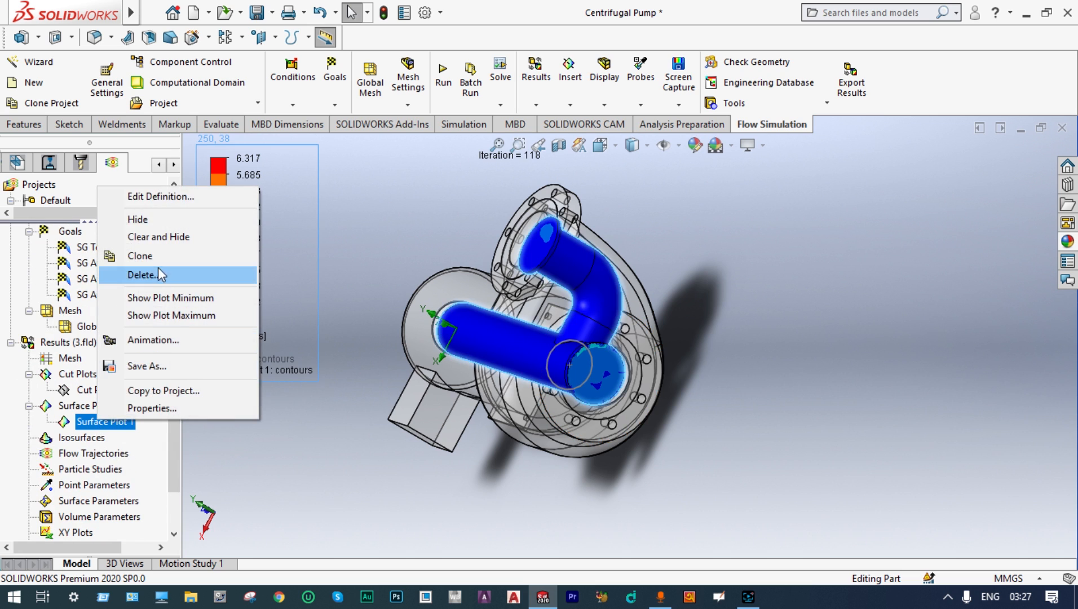
click(167, 239)
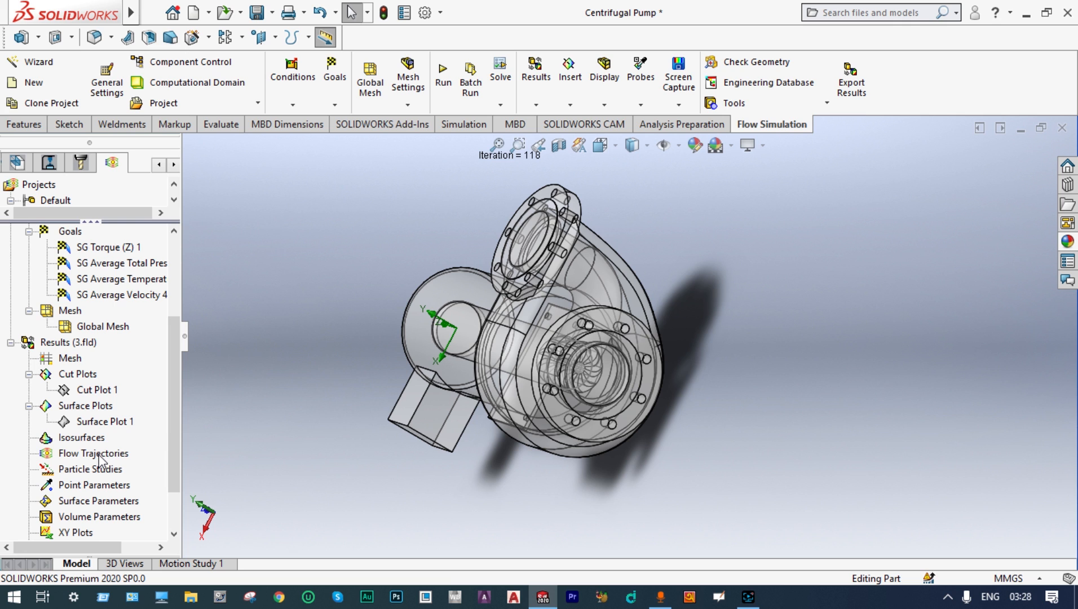
- Turn on a section view that cuts the pump parallel to the Front Plane through the impeller housing
middle_drag(238, 335, 474, 450)
click(559, 145)
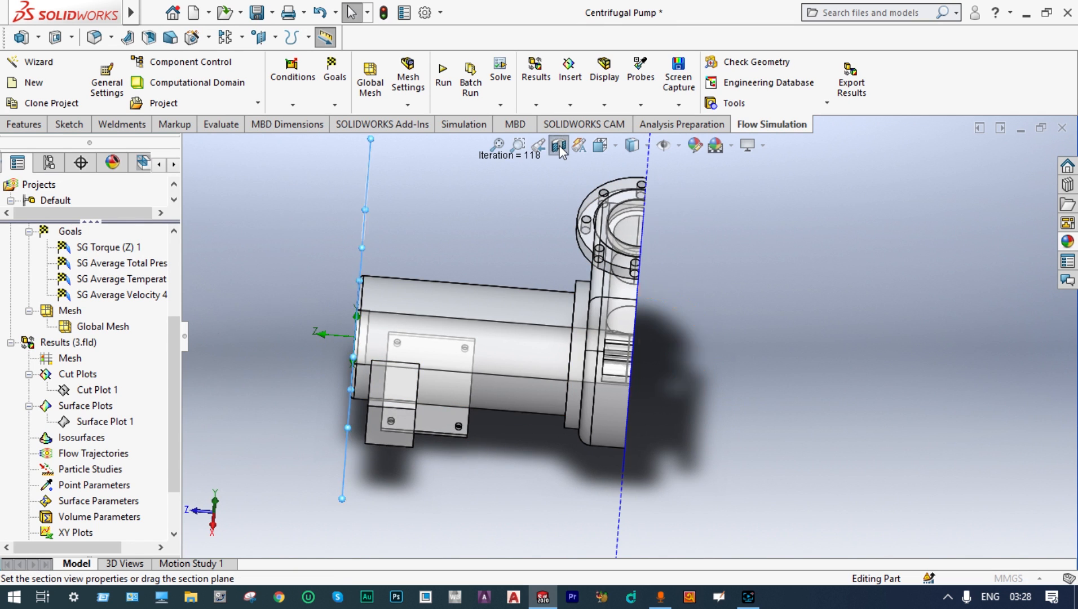
click(1015, 168)
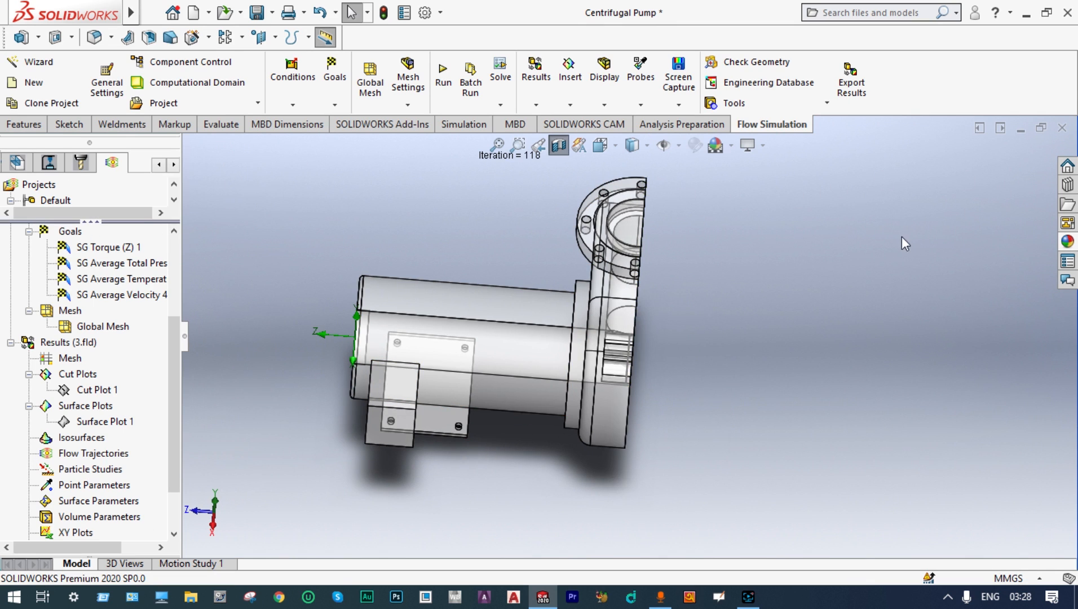
- Start a new flow trajectories plot and set its appearance to dynamic trajectories drawn as Arrows
middle_drag(901, 237, 824, 186)
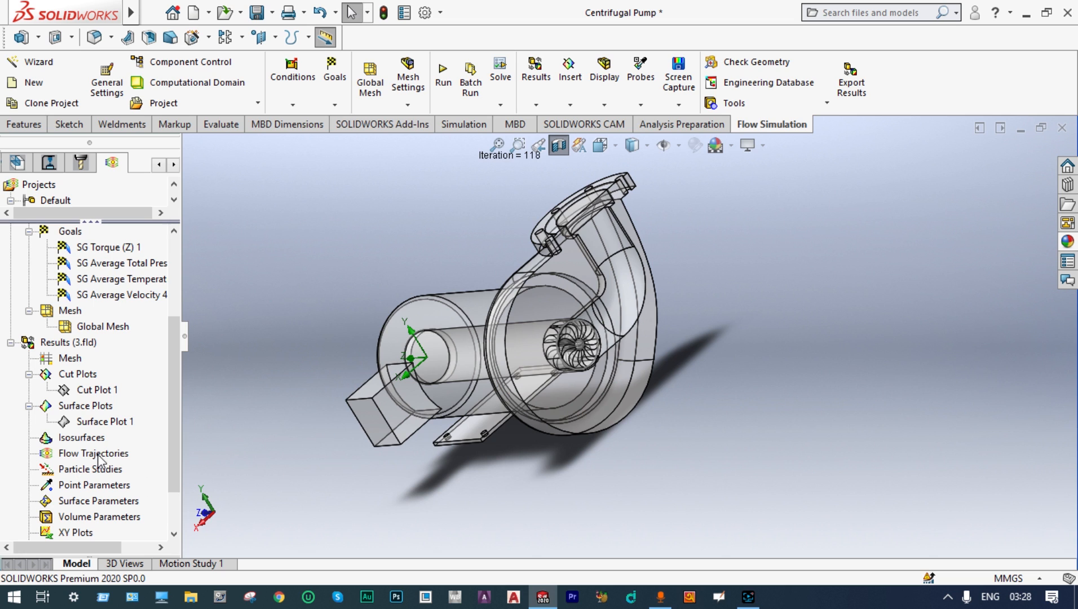
right_click(116, 464)
click(138, 468)
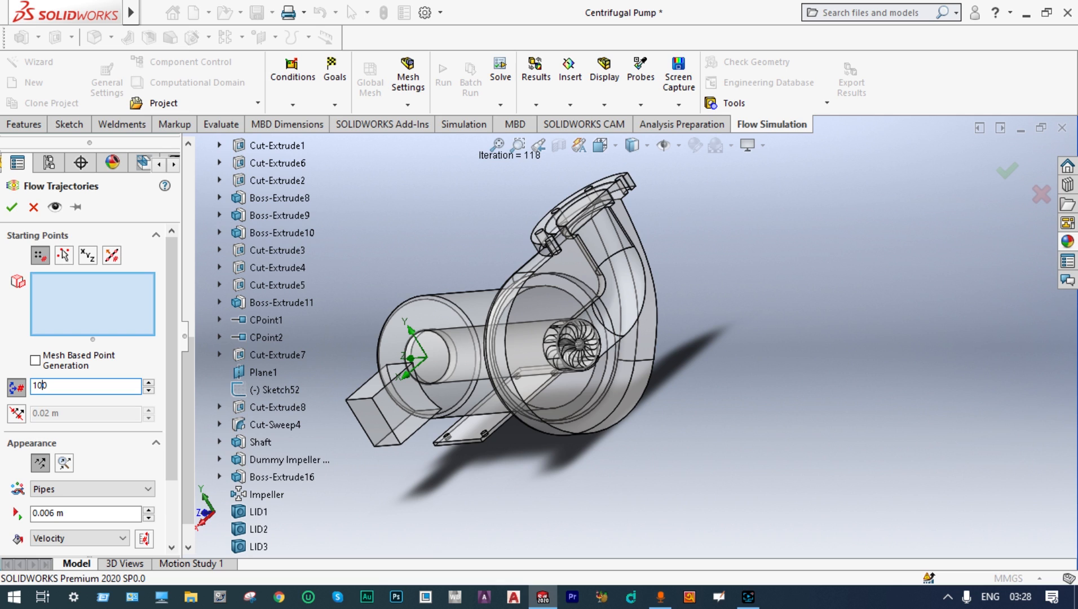
click(147, 491)
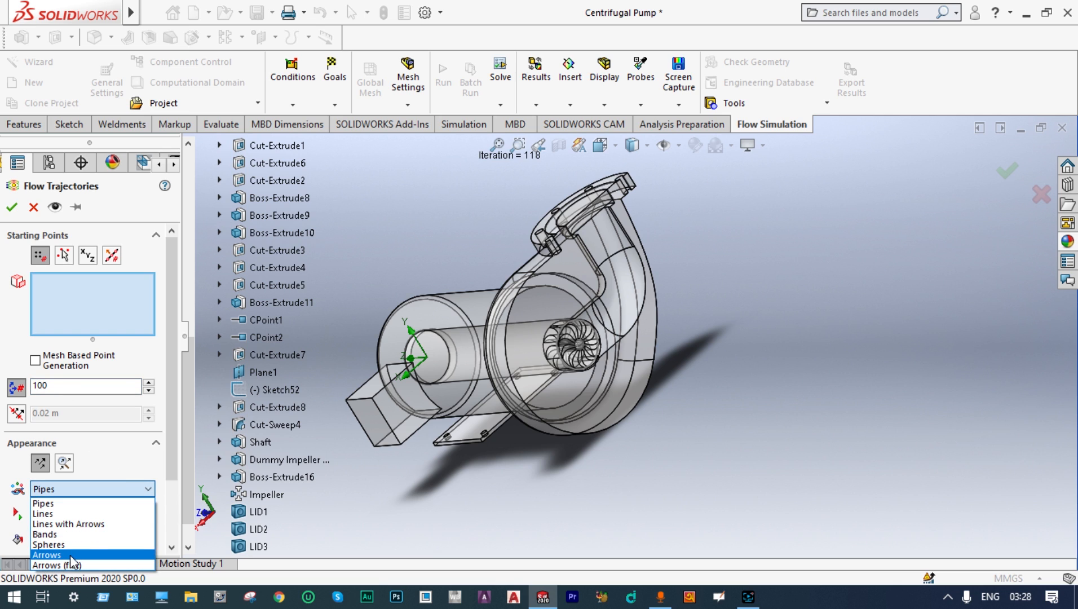
click(51, 555)
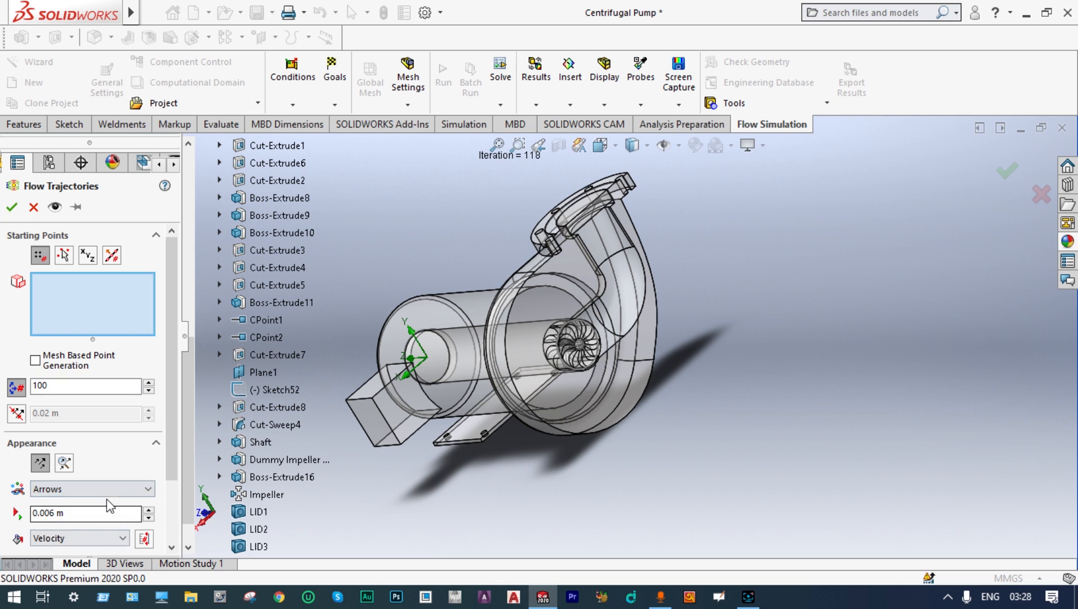
click(64, 464)
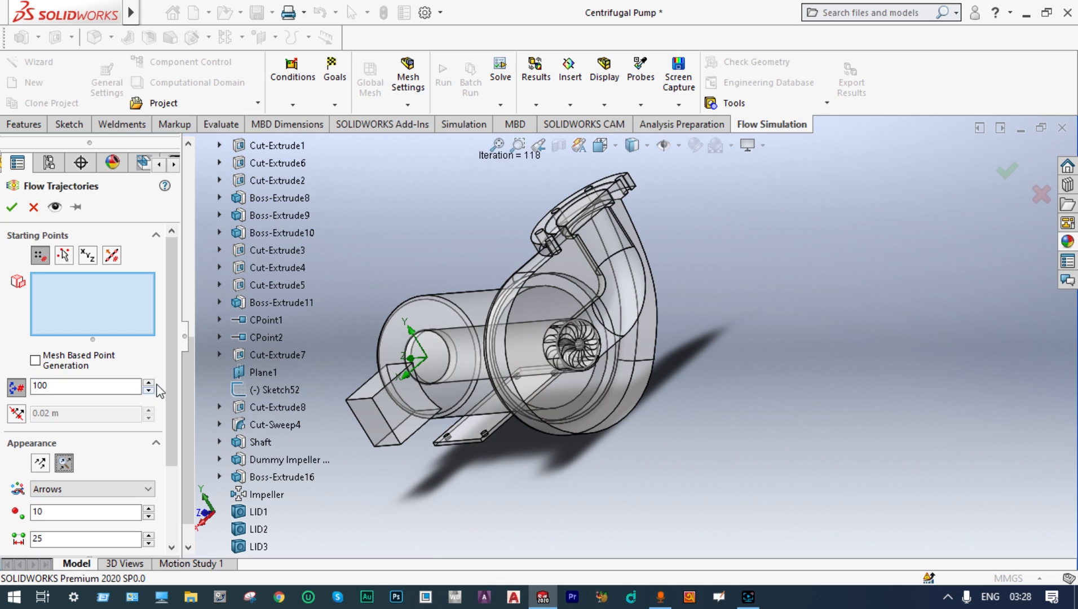
drag(176, 392, 173, 464)
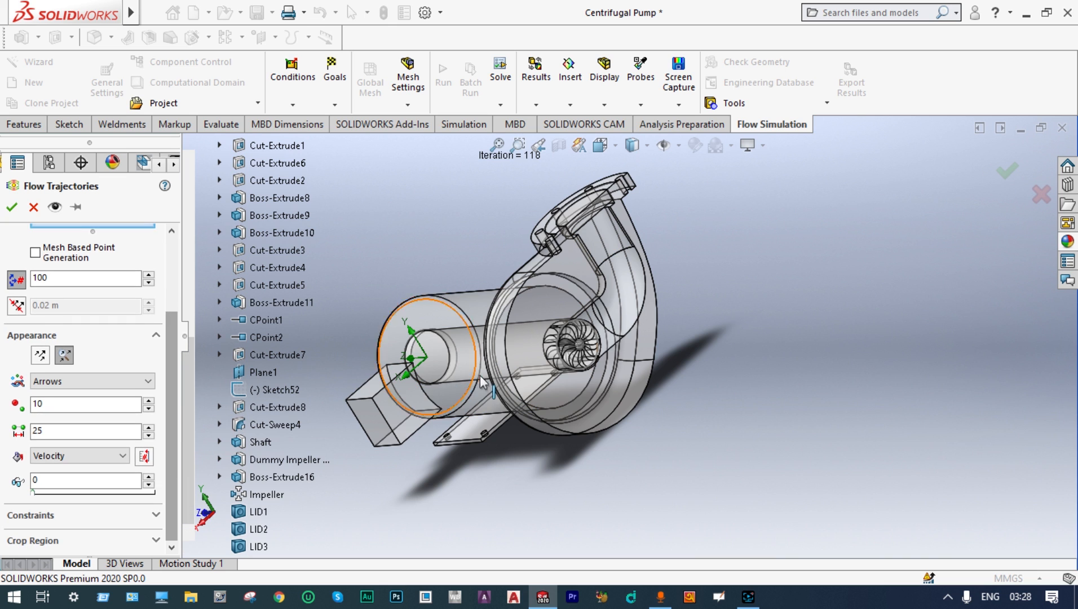
- Use the inner lid faces of LID1 at the flanged outlet and LID3 in the long bore as starting points, and create the trajectories
middle_drag(765, 254, 631, 164)
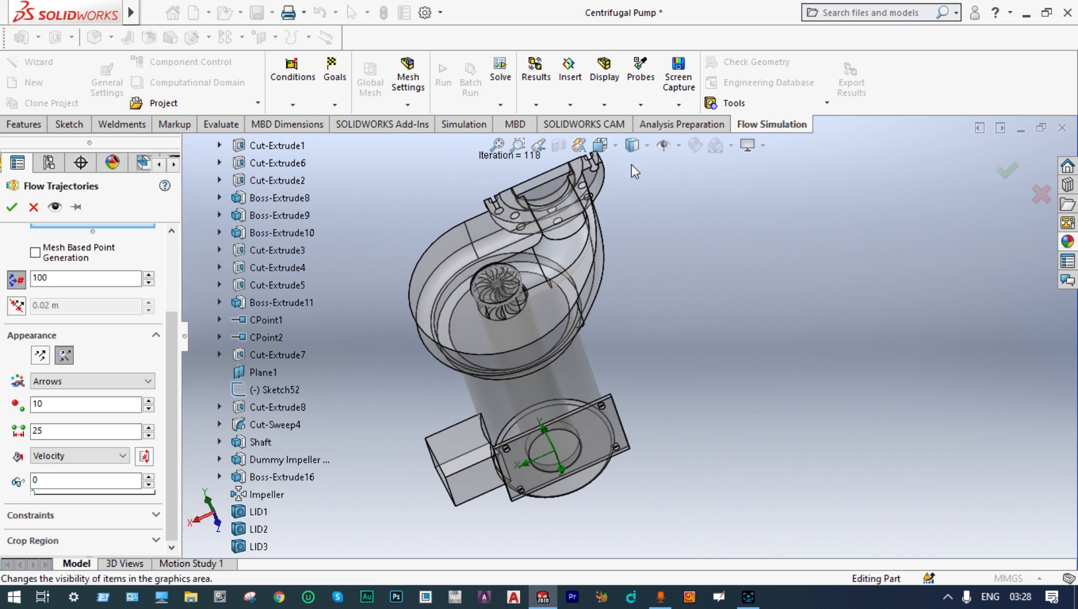
click(556, 188)
middle_drag(698, 250, 756, 364)
scroll(556, 329, down, 10)
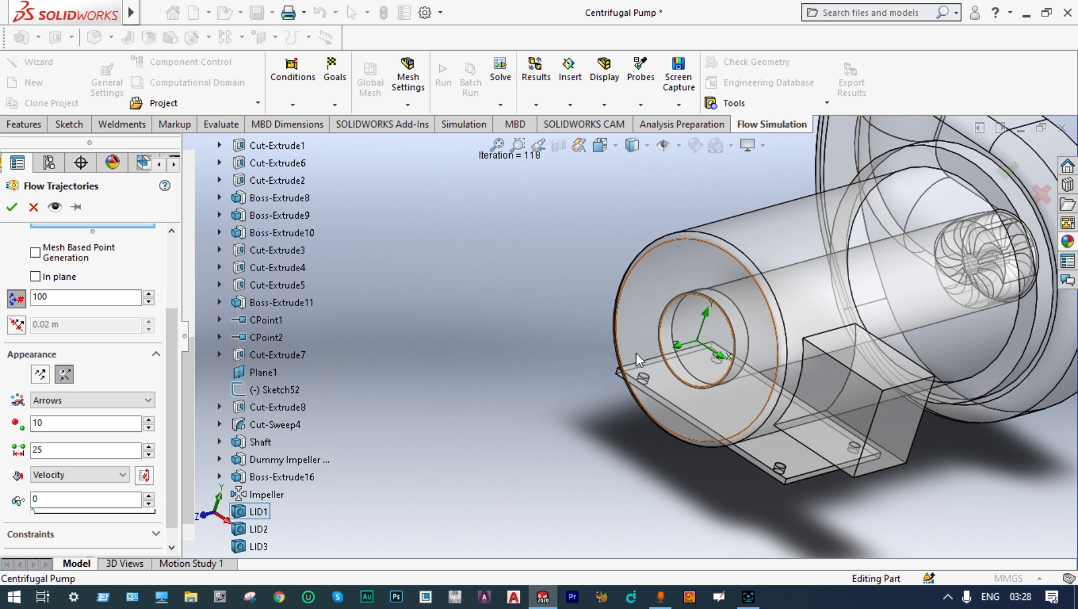
right_click(724, 329)
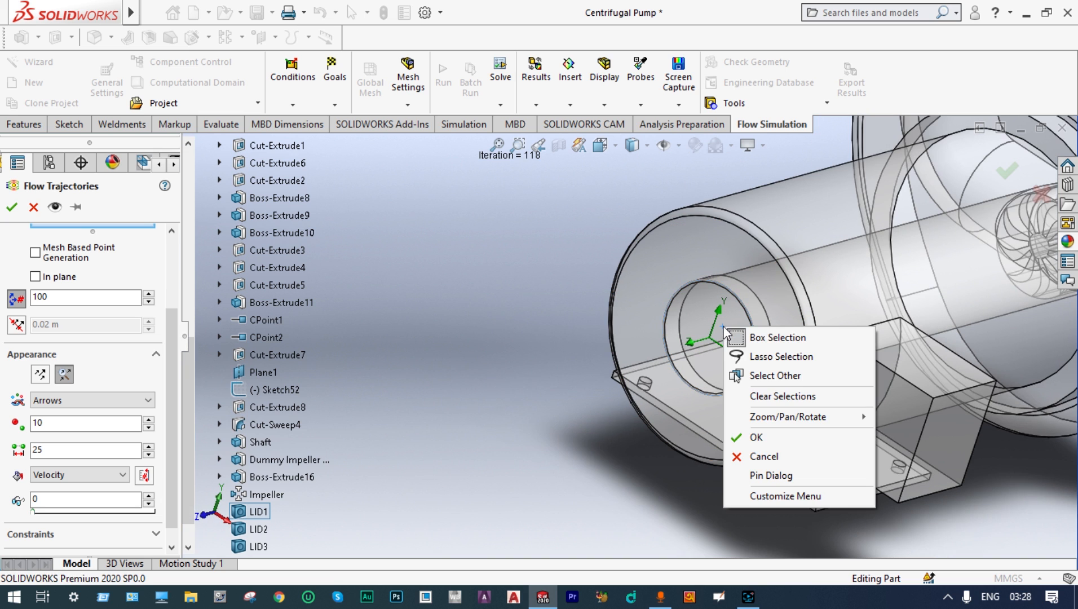
click(759, 377)
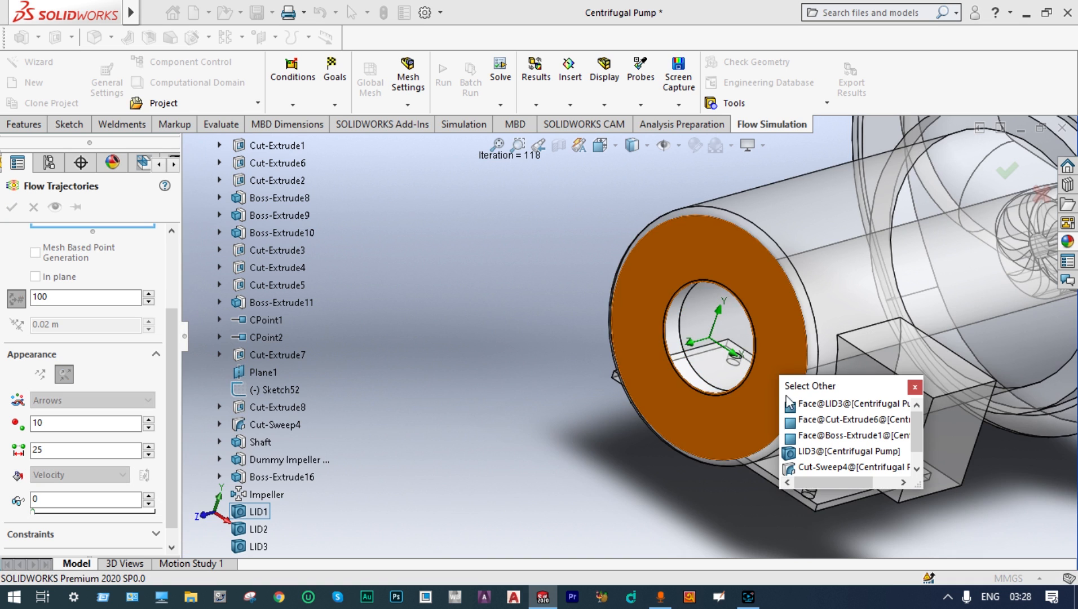
click(818, 404)
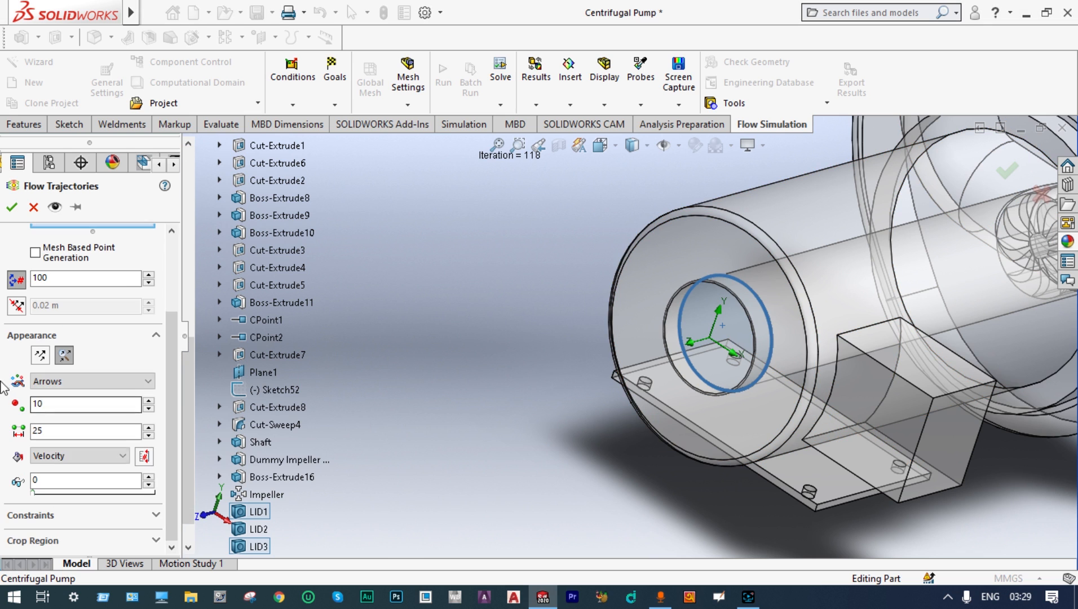
click(13, 209)
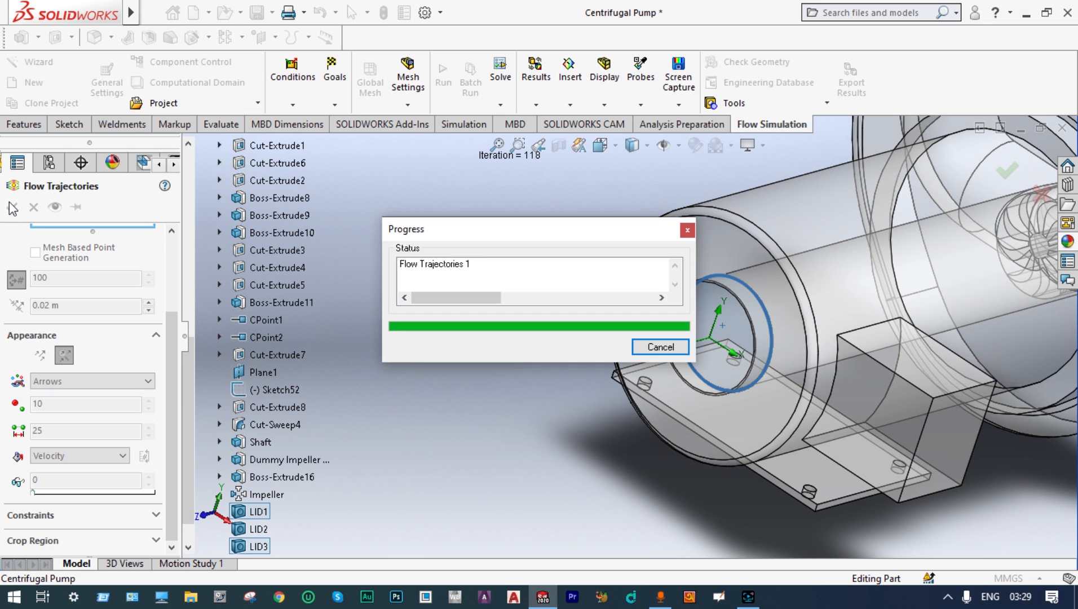
- Clear and hide Flow Trajectories 1 and play its flow animation through the sectioned pump
middle_drag(823, 305, 871, 252)
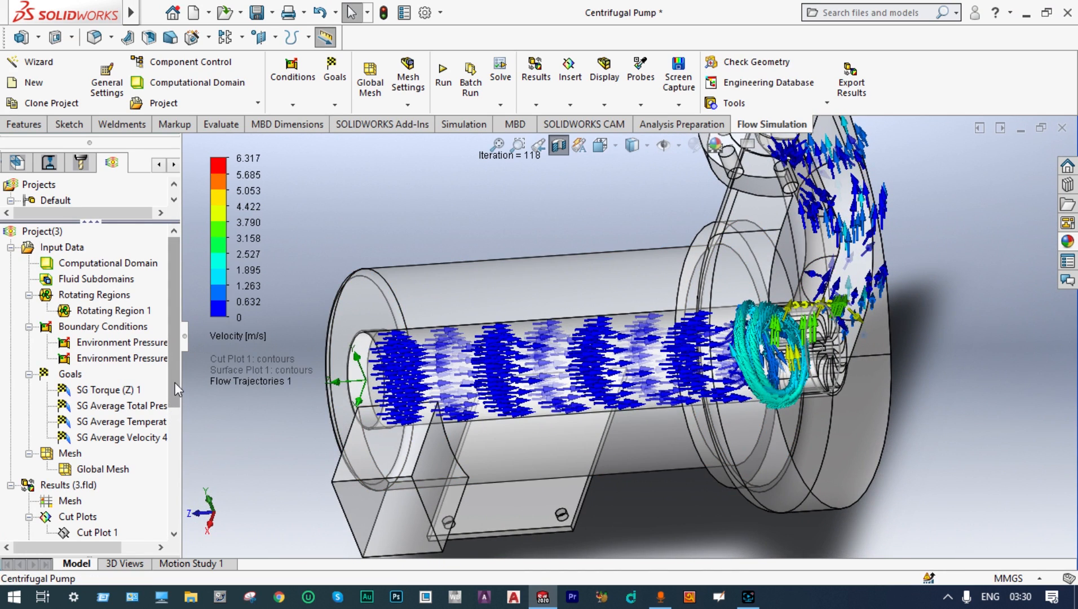
drag(175, 383, 175, 428)
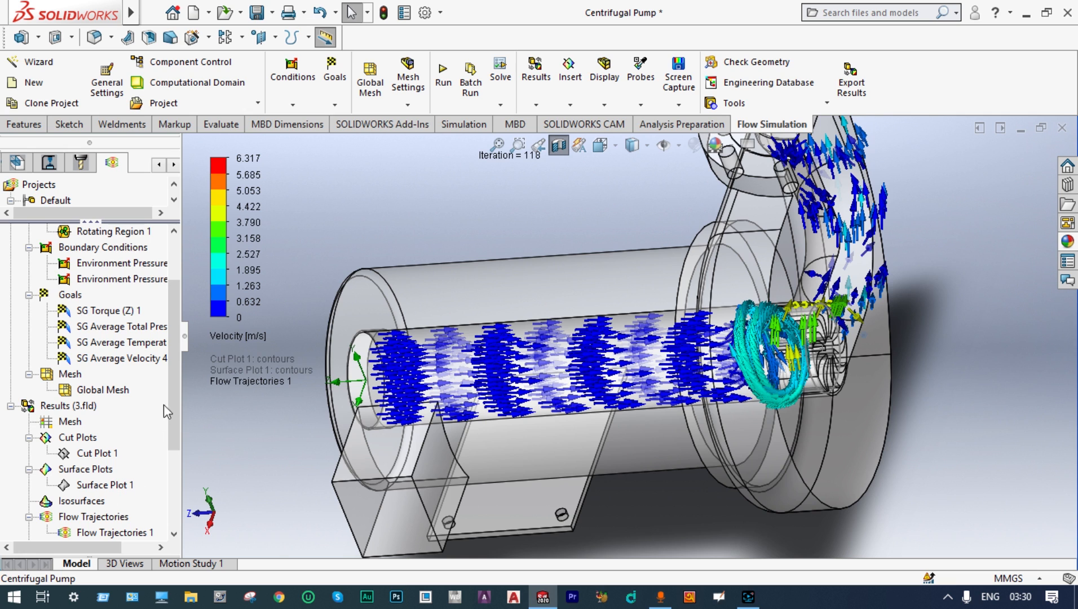
drag(178, 383, 177, 417)
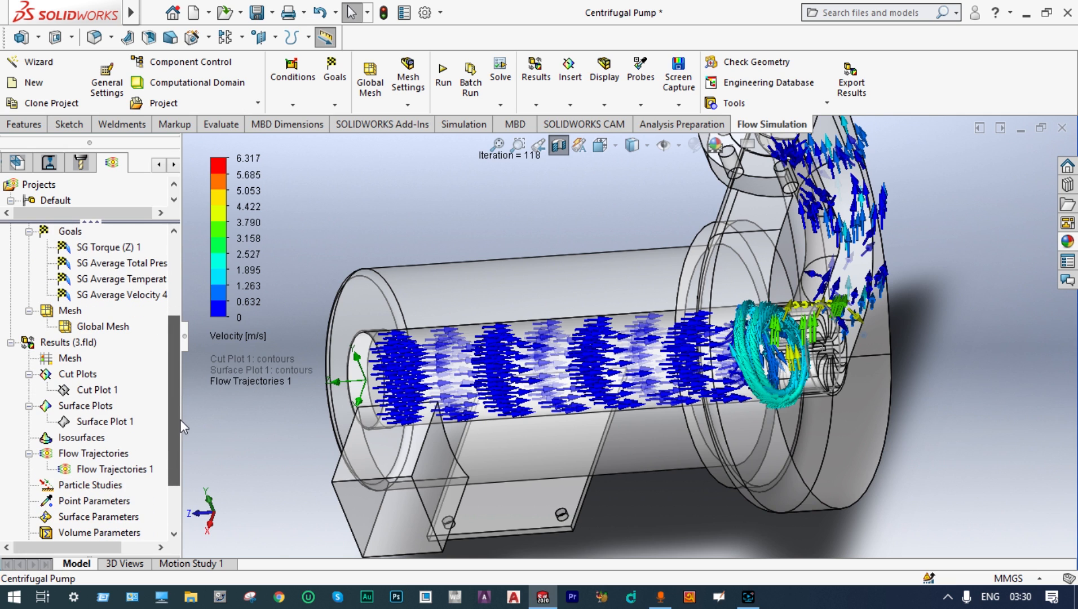
right_click(117, 473)
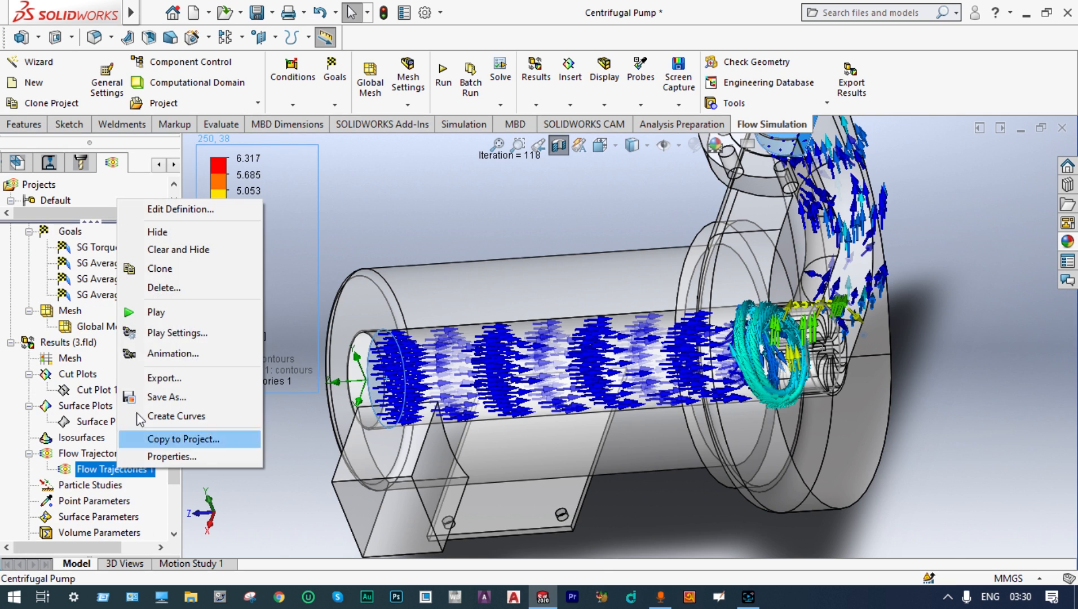
click(169, 249)
right_click(116, 473)
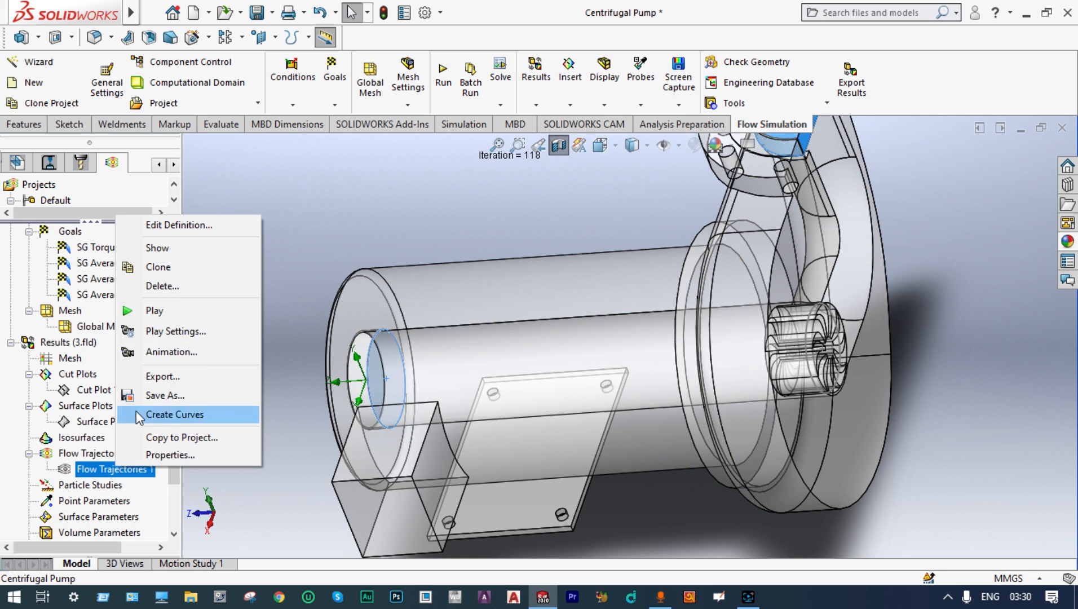
click(165, 309)
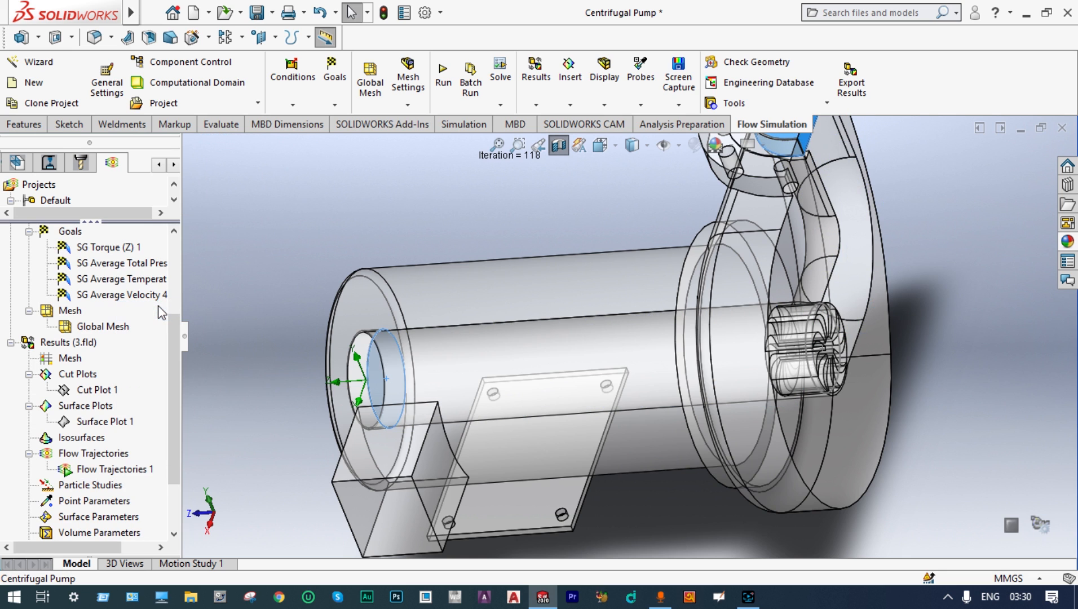
scroll(914, 219, up, 2)
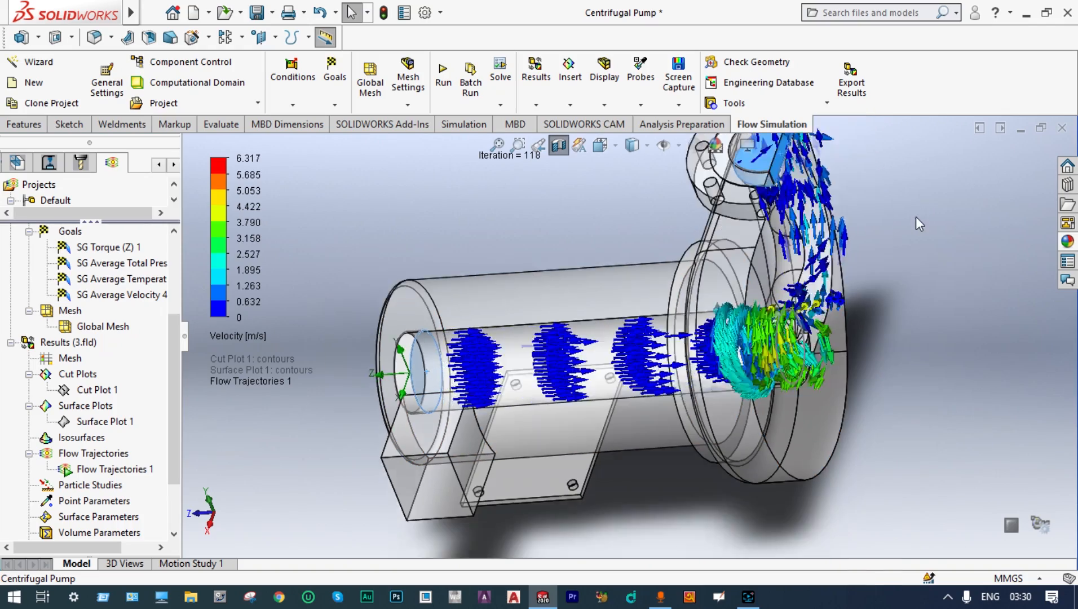
middle_drag(913, 220, 913, 287)
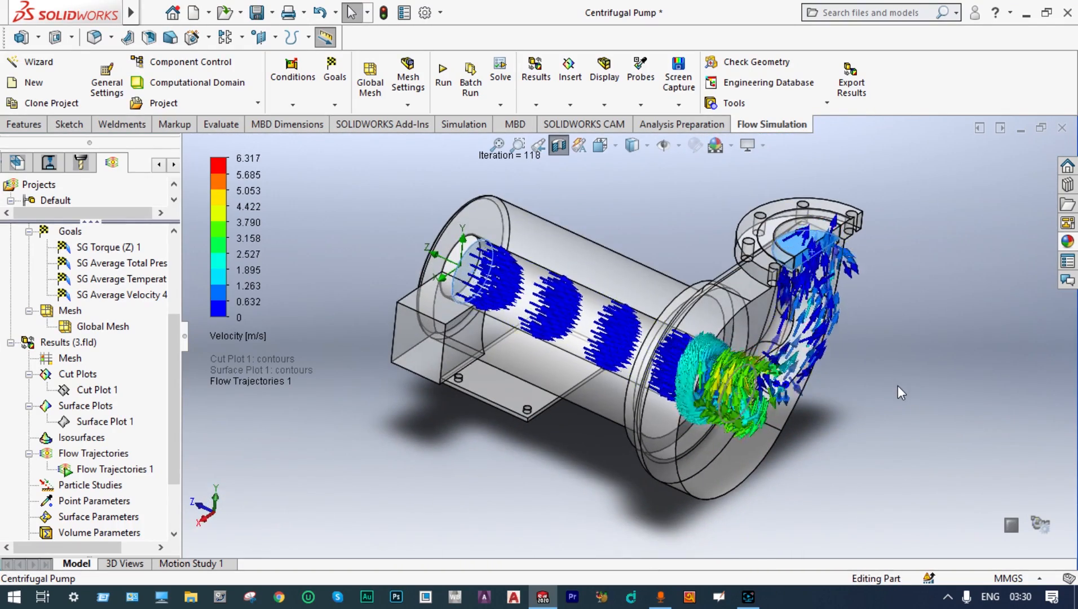
- Turn off the section view to show the whole transparent pump during the flow animation
click(559, 148)
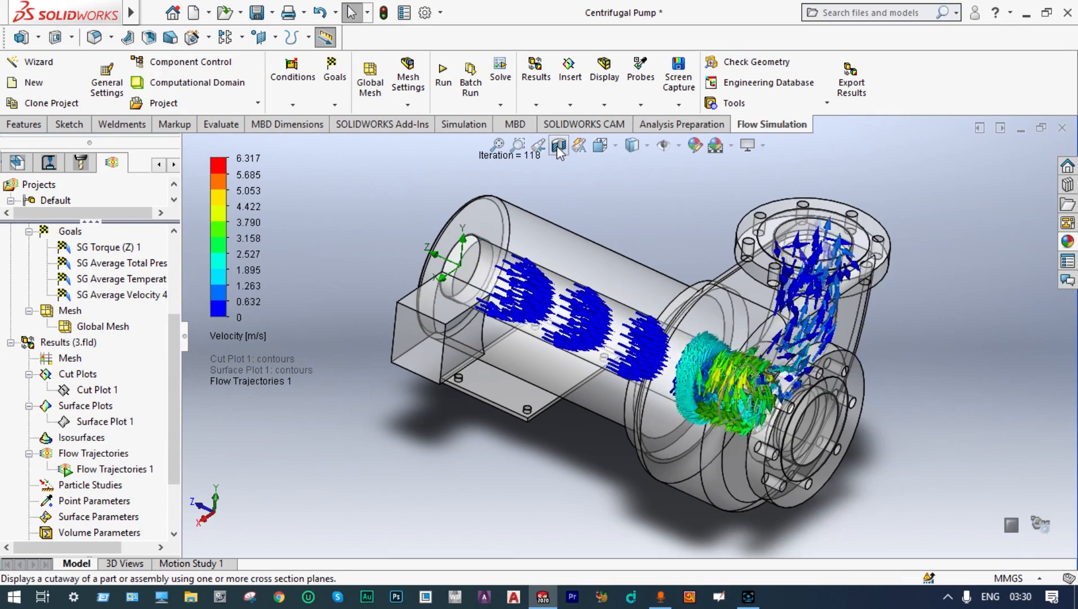
click(559, 147)
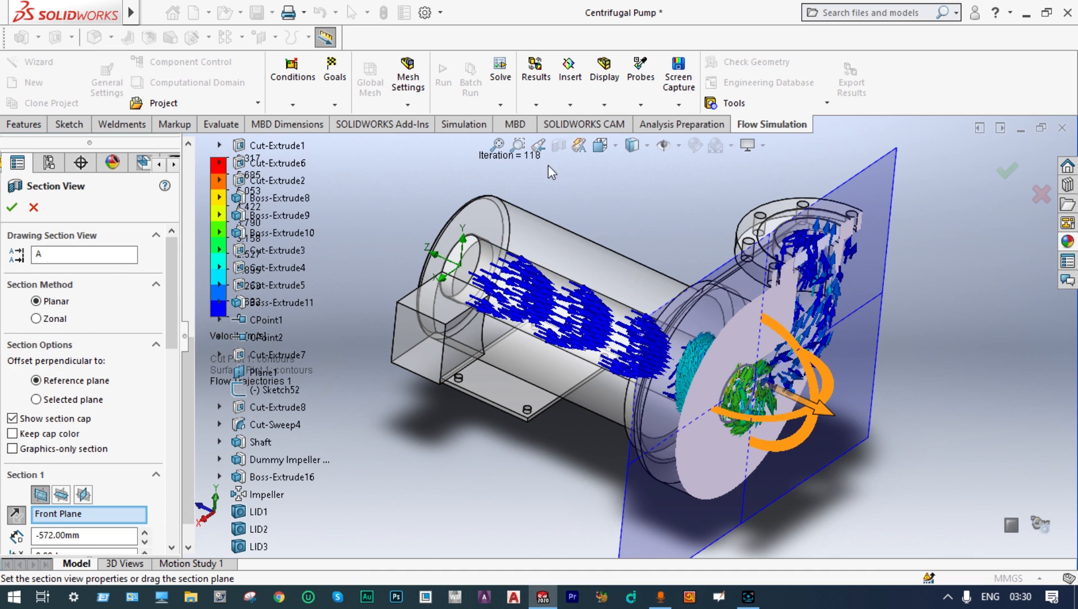
click(1041, 194)
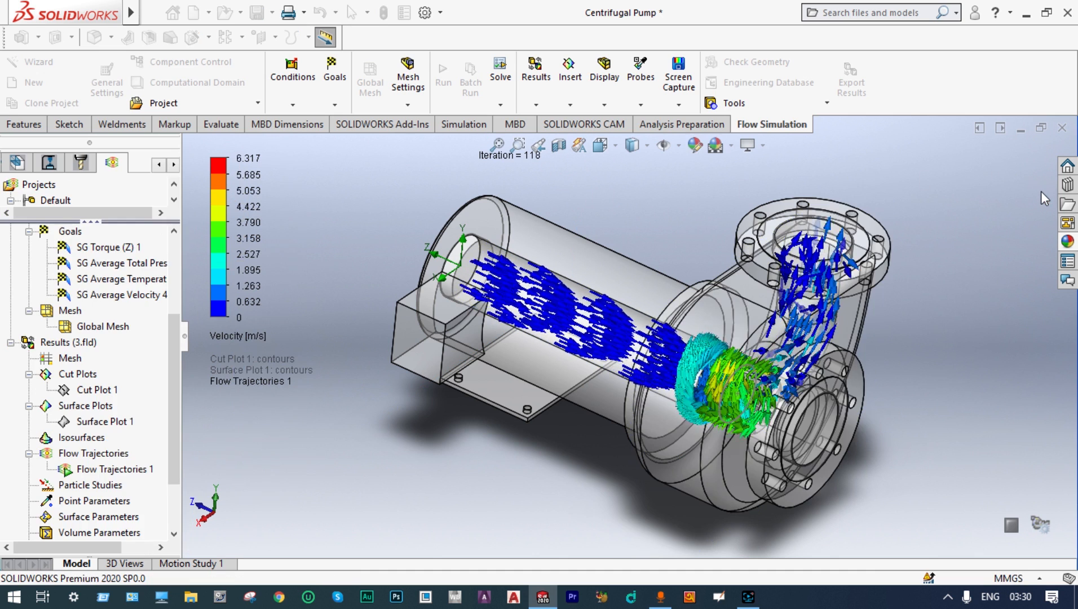
- Examine the animated velocity arrows along the long bore, around the impeller and up through the outlet flange
scroll(912, 363, down, 2)
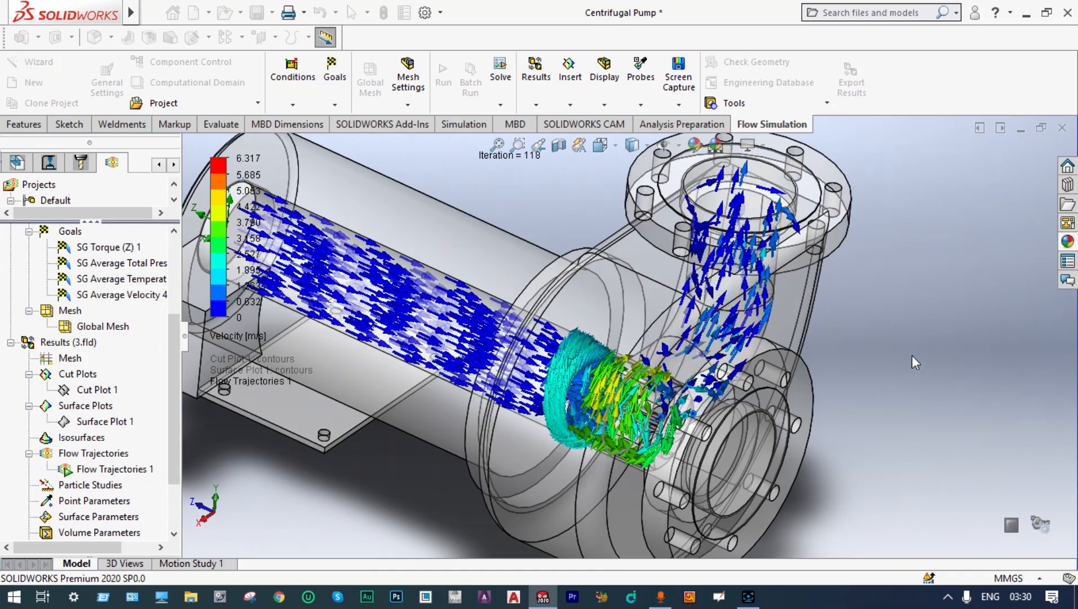
middle_drag(913, 355, 902, 282)
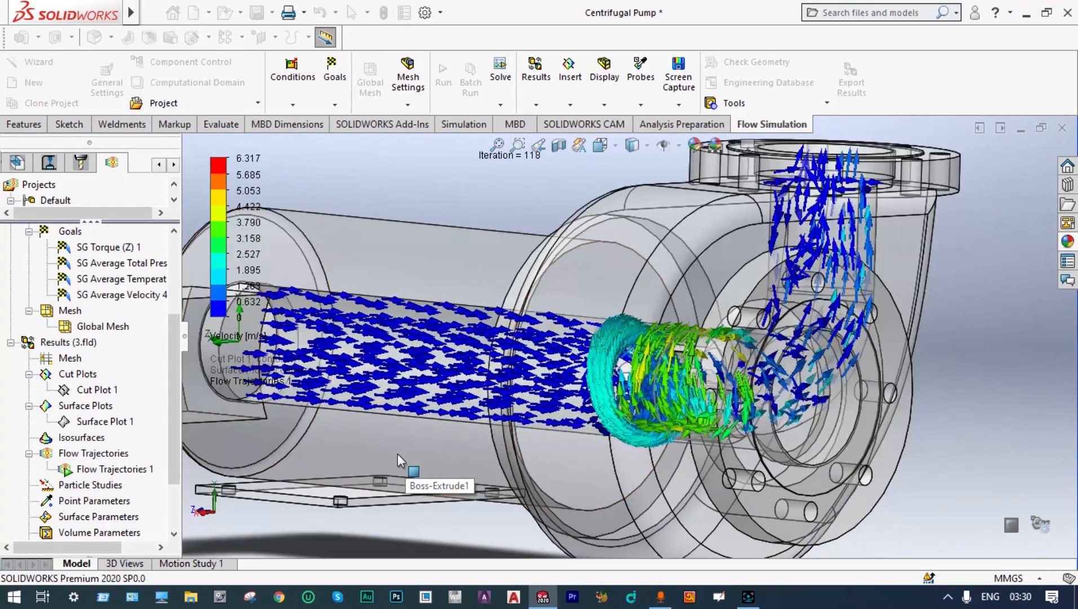
key(f)
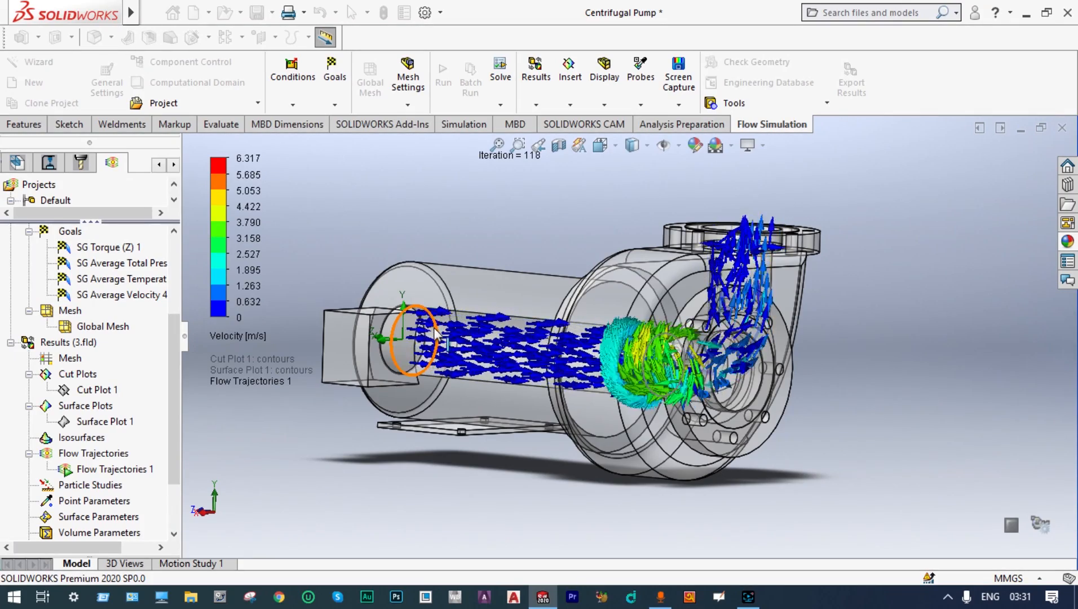
scroll(657, 316, down, 3)
middle_drag(671, 317, 639, 333)
scroll(640, 333, up, 3)
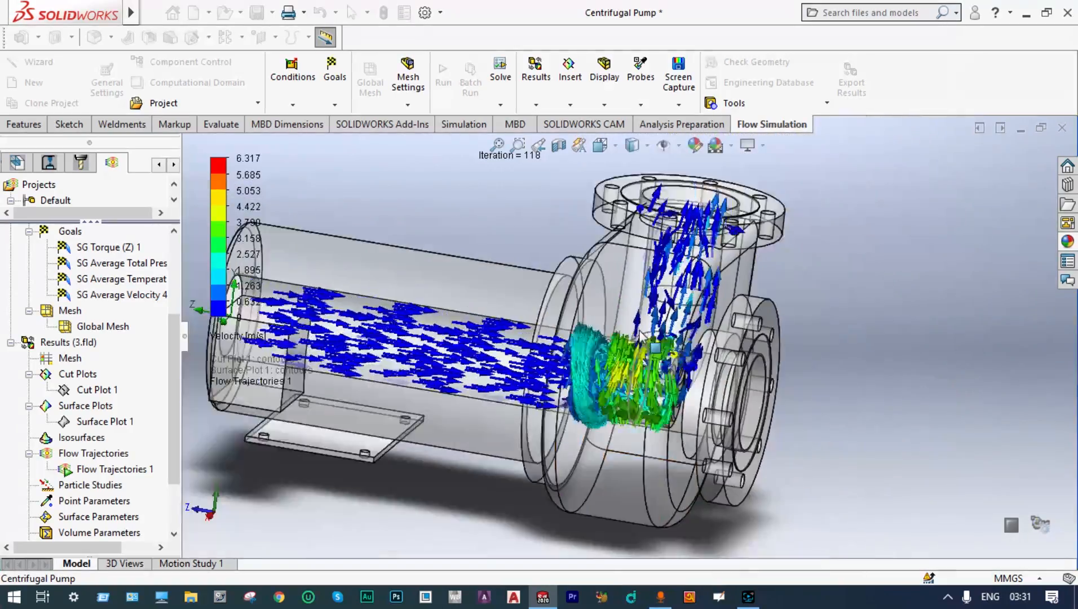
scroll(502, 307, down, 5)
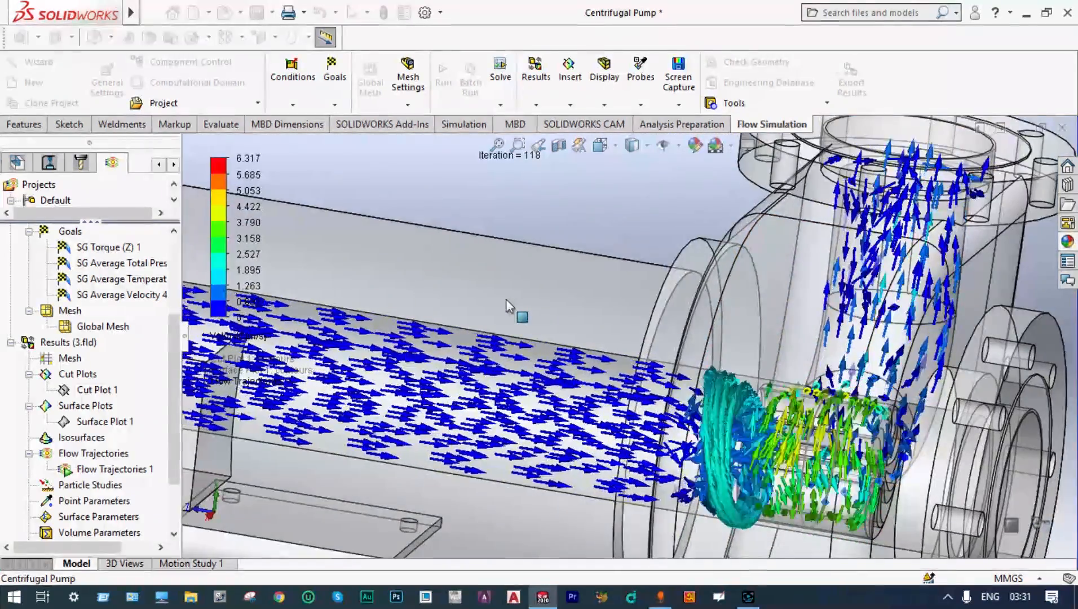
scroll(506, 298, up, 5)
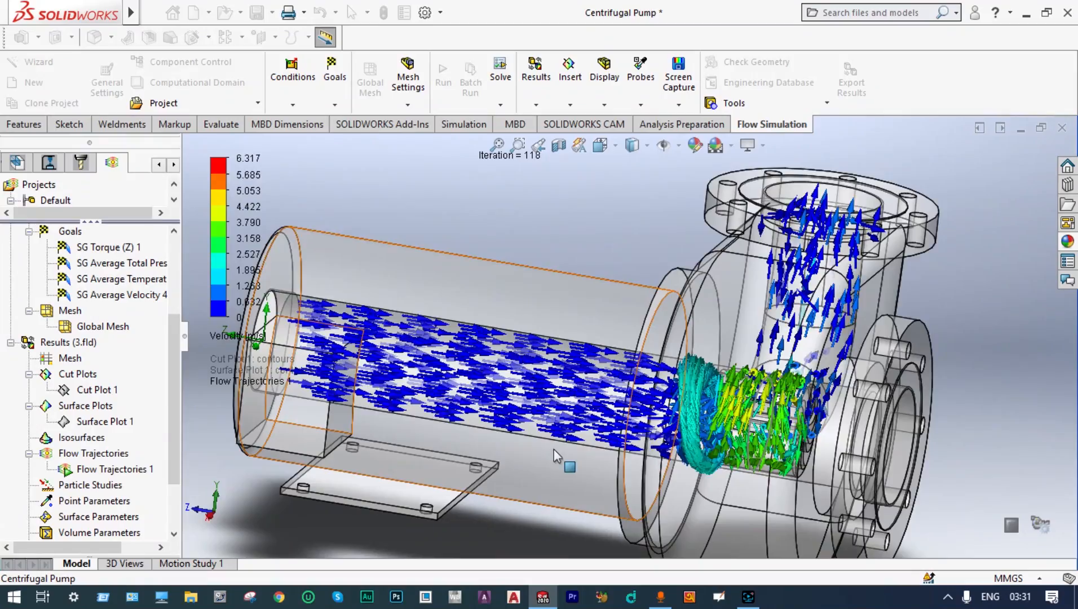
scroll(553, 451, down, 2)
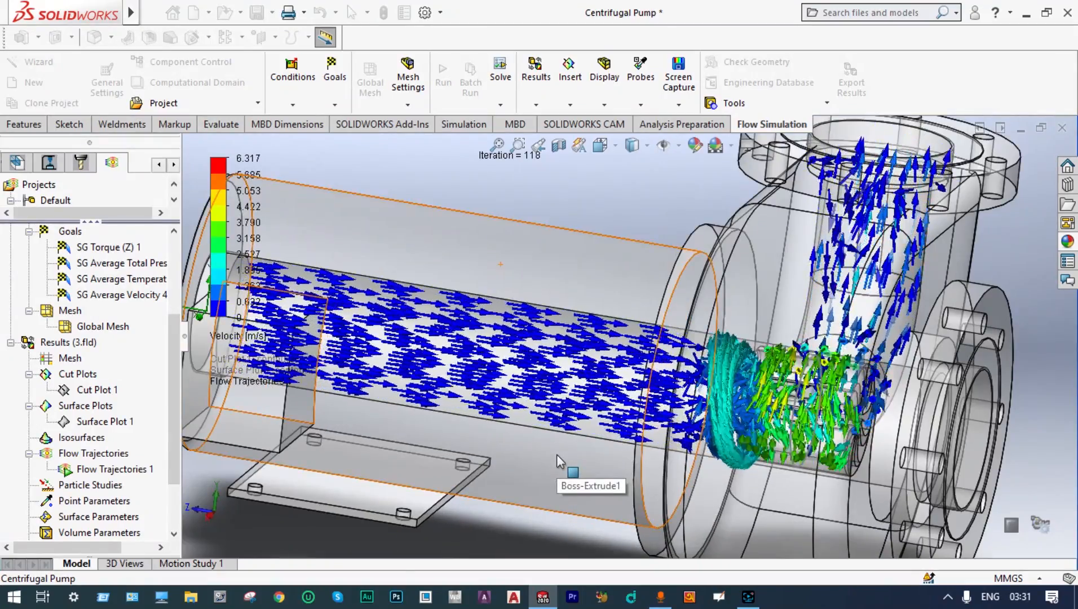
scroll(842, 444, down, 3)
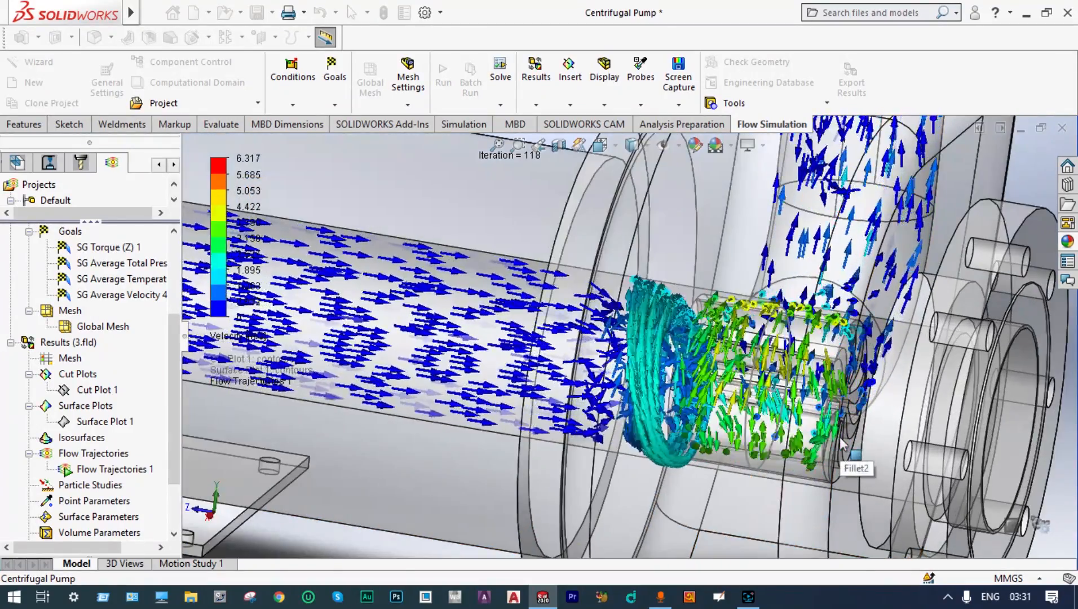
scroll(763, 475, down, 2)
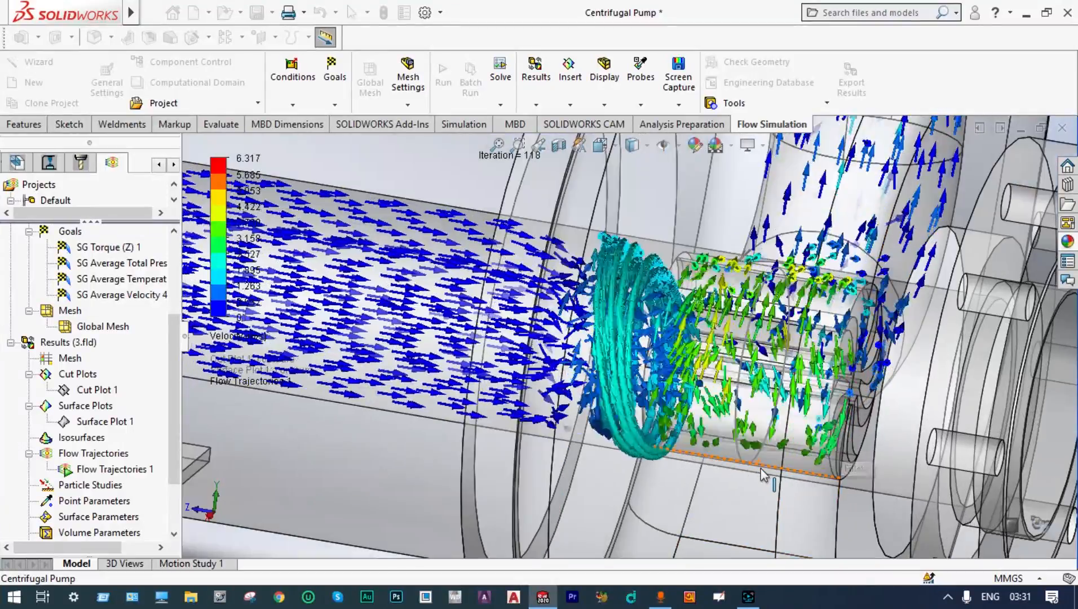
scroll(763, 475, down, 1)
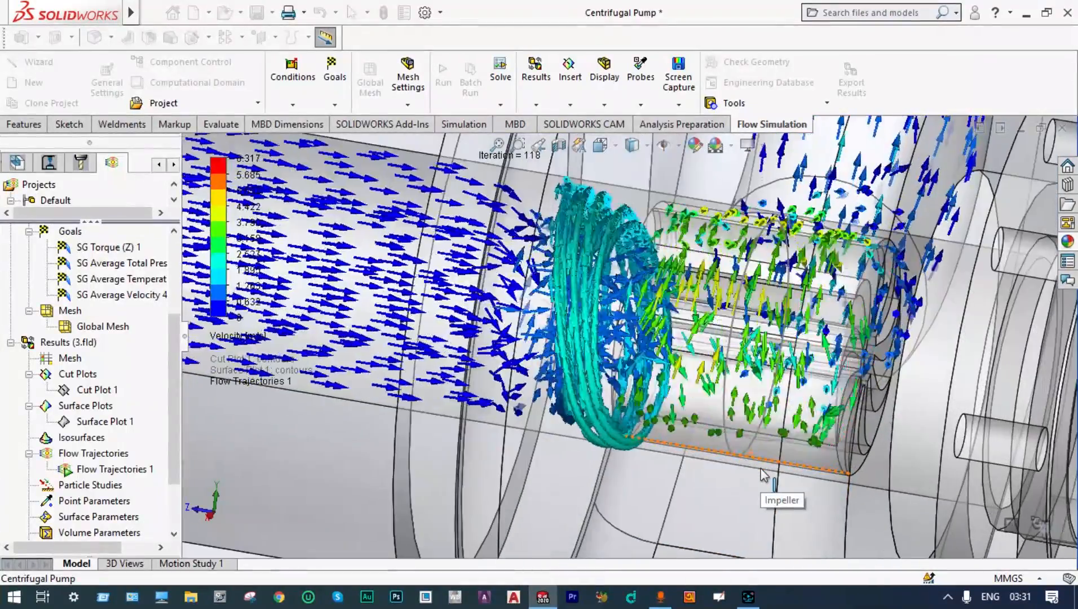
scroll(762, 475, up, 4)
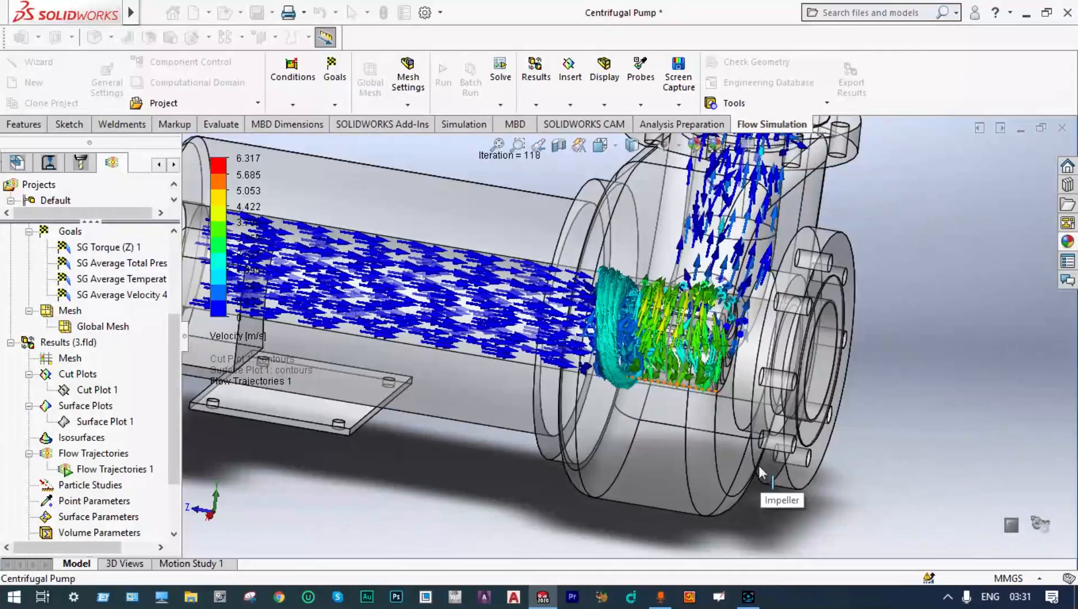
middle_drag(757, 463, 770, 440)
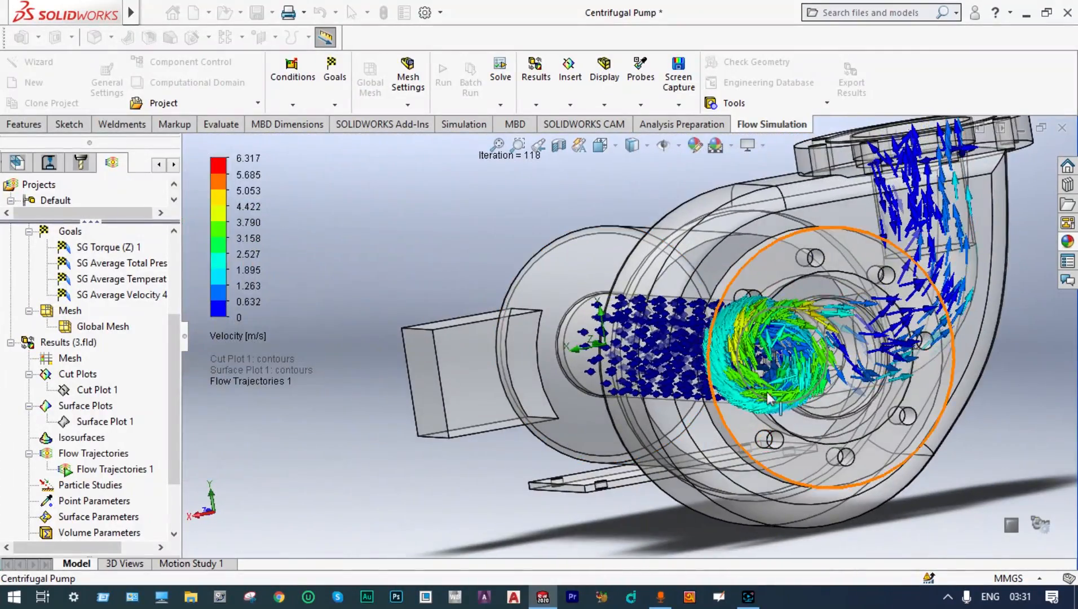
- View the animated flow trajectories around the impeller and toward the outlet at different magnifications
scroll(815, 395, down, 2)
scroll(857, 323, up, 2)
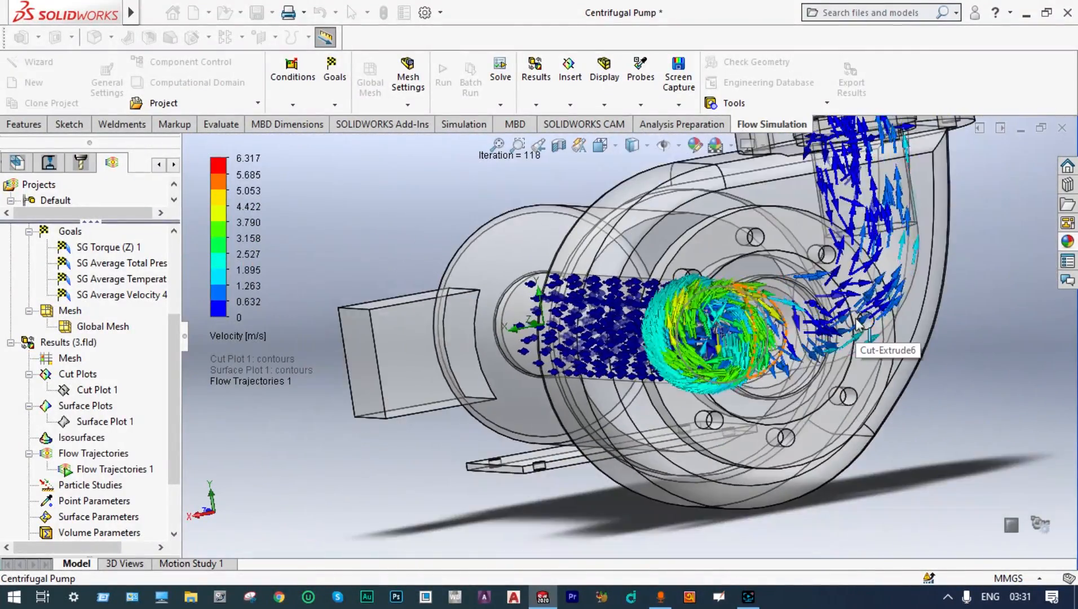
scroll(858, 323, up, 2)
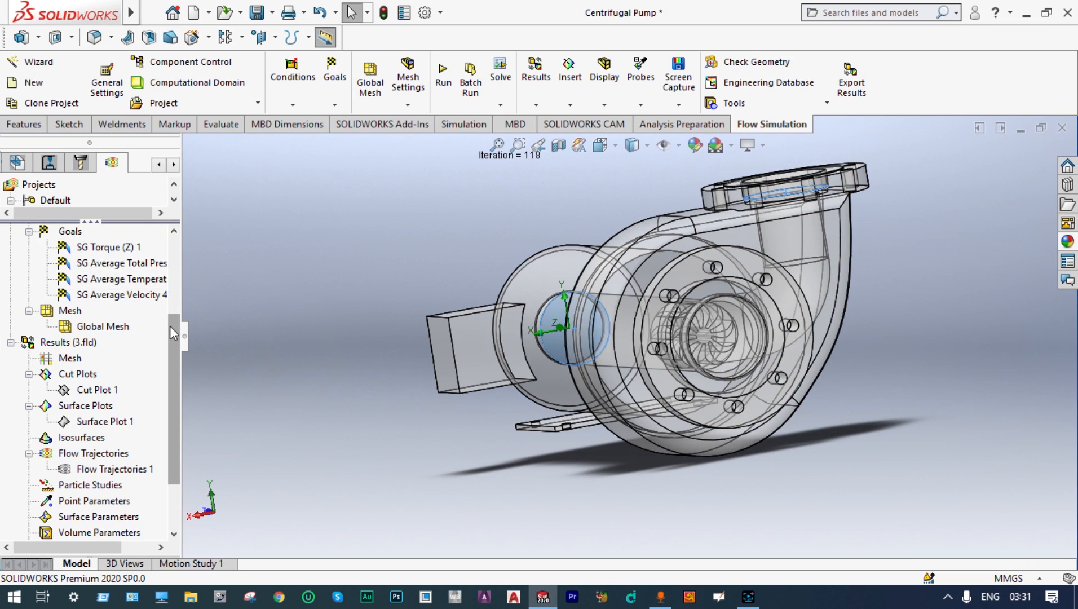
- Set up a goal plot of all goals against iterations and show its summary table
drag(170, 326, 172, 383)
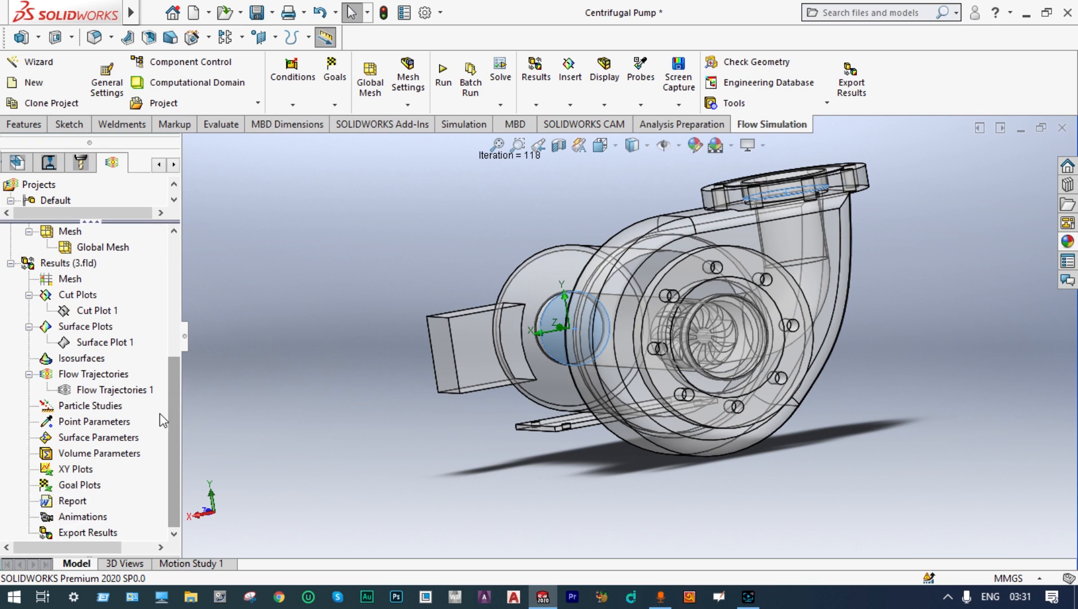
right_click(94, 491)
click(122, 497)
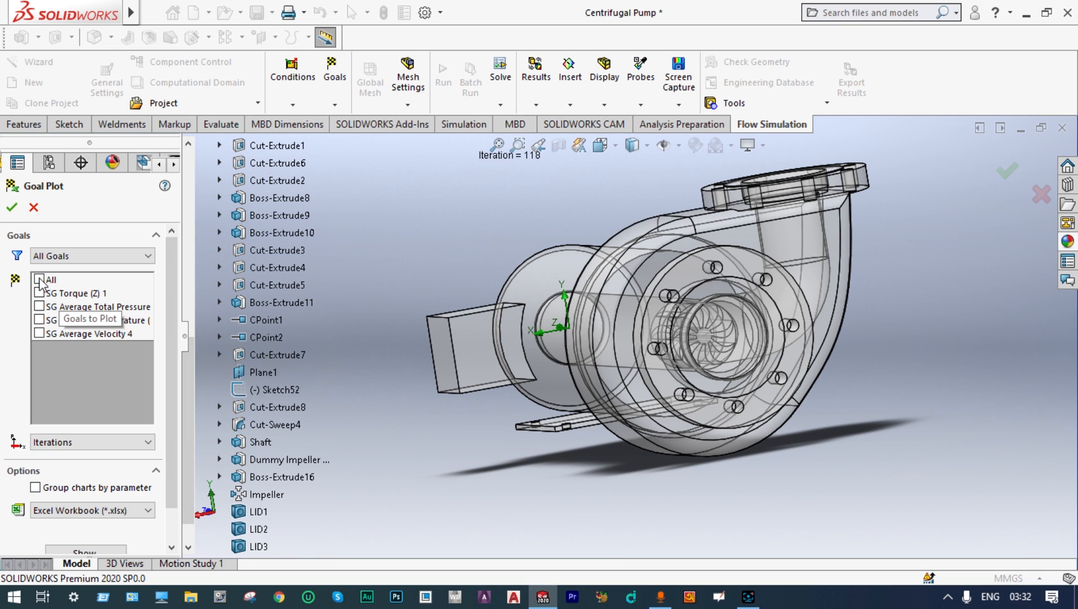
click(39, 280)
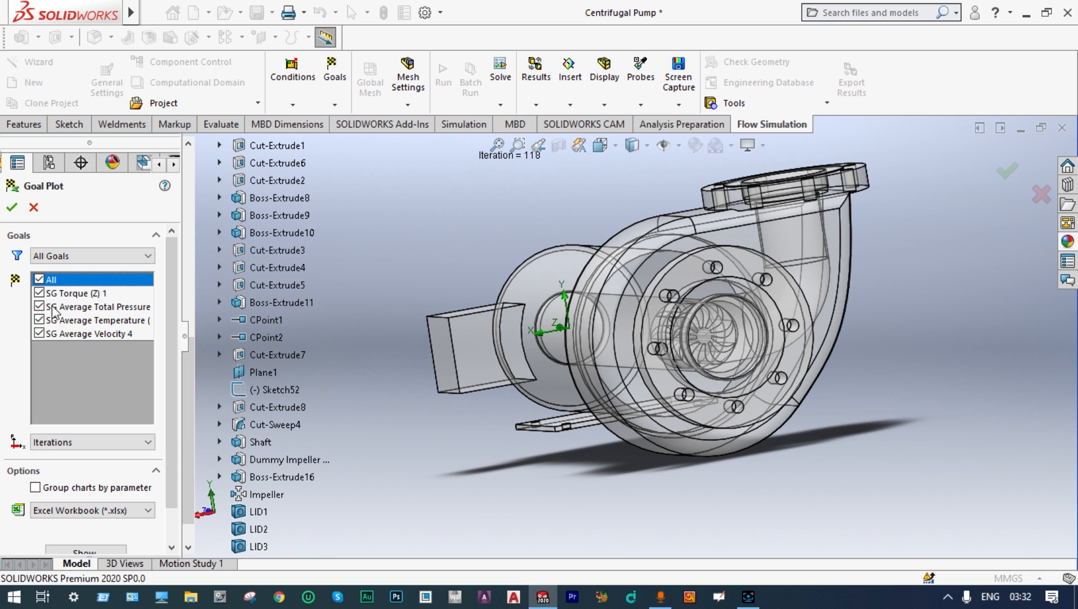
scroll(116, 444, down, 2)
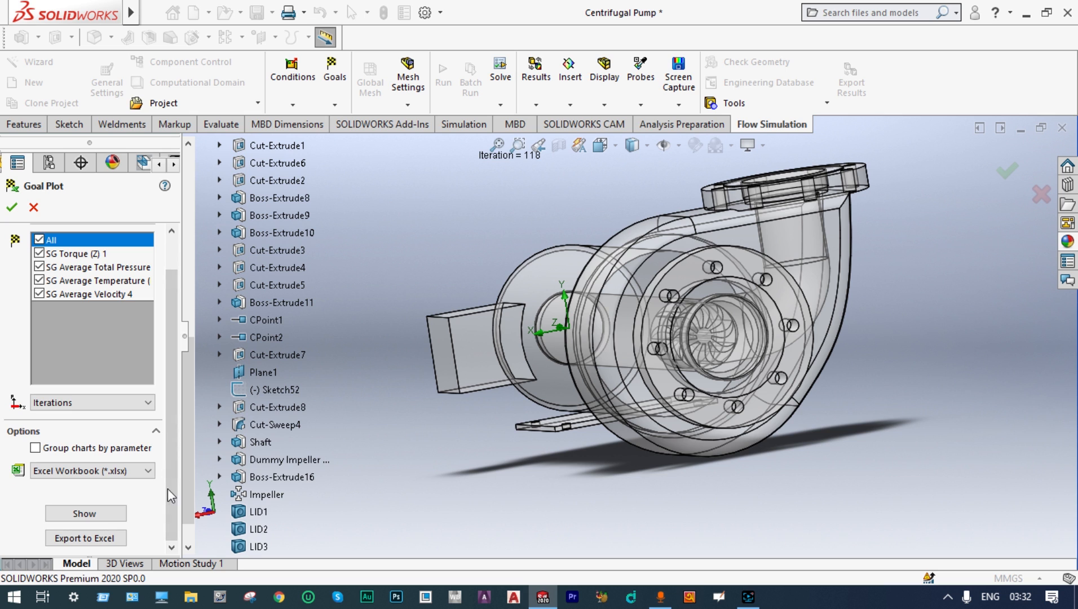
click(114, 511)
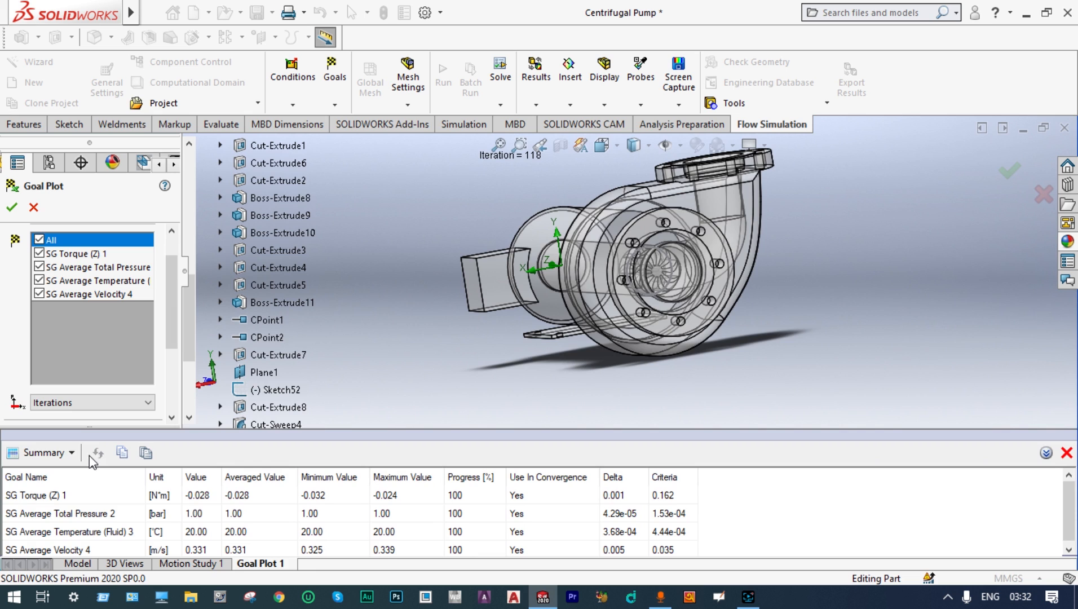
- Switch the goal plot to its history charts, examine the torque, total pressure, temperature and velocity curves, and close the plot without saving
click(76, 454)
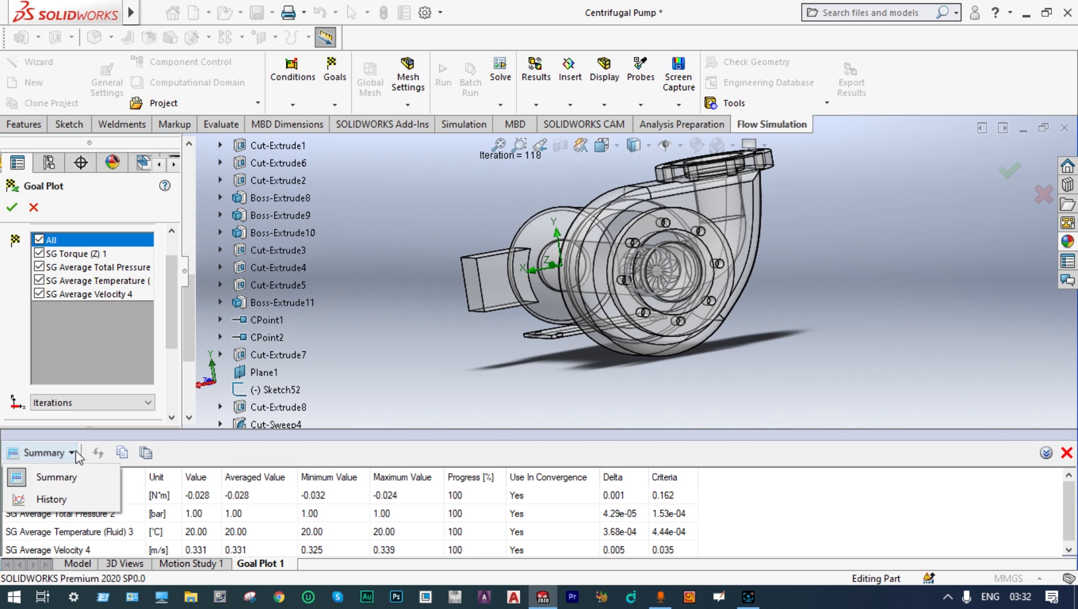
click(52, 500)
drag(484, 429, 515, 300)
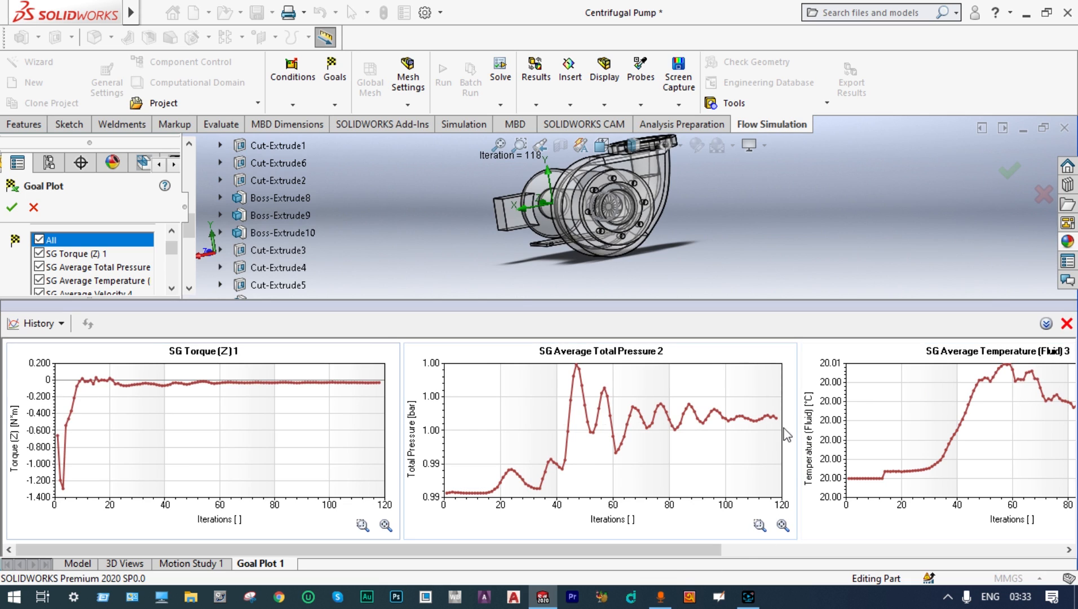
mouse_move(775, 417)
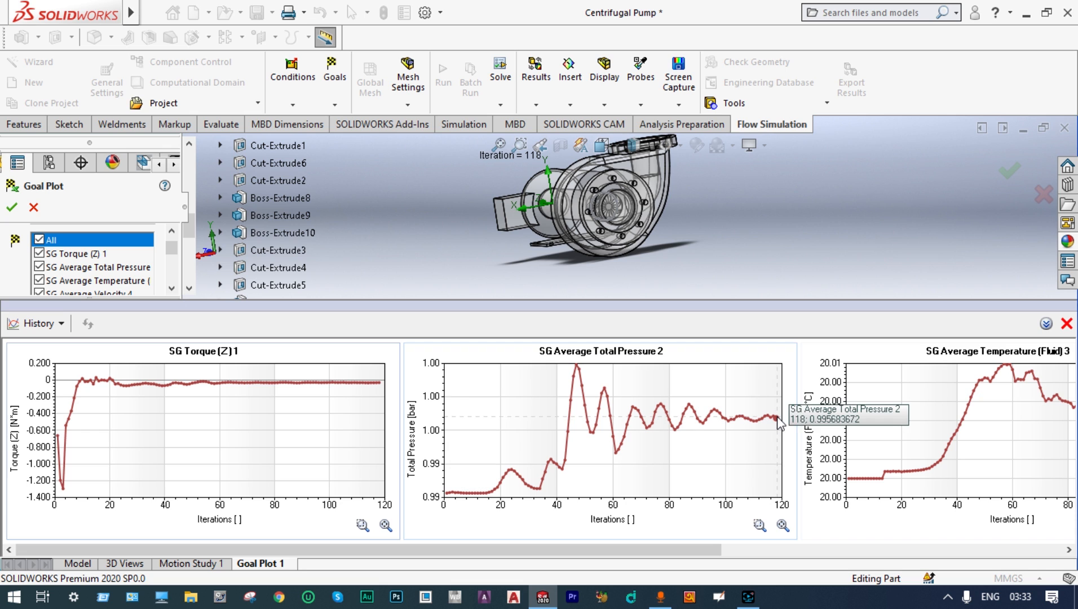
drag(716, 550, 873, 550)
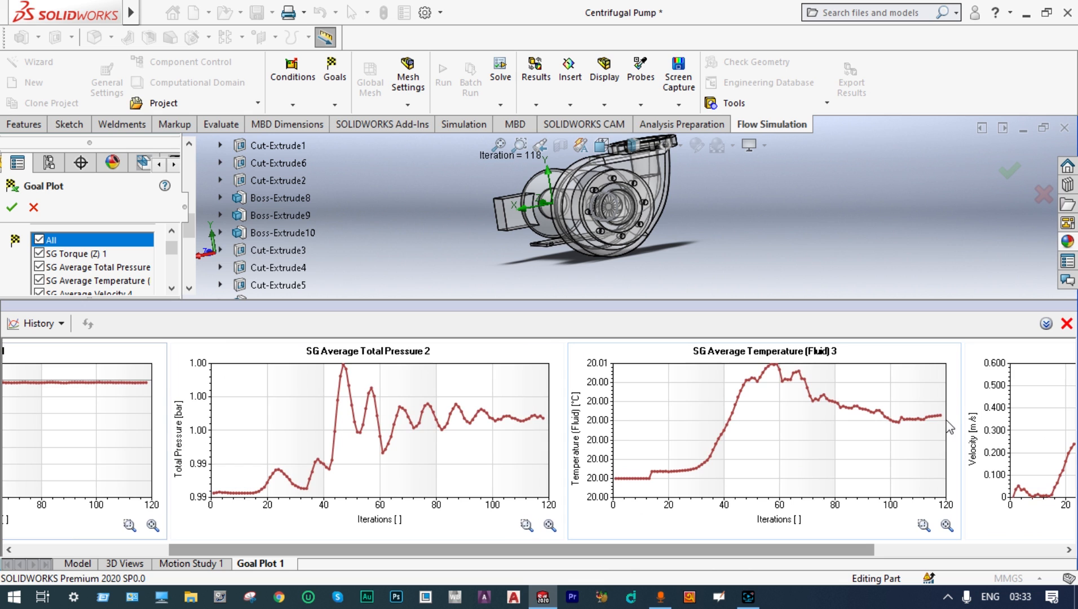
mouse_move(939, 418)
drag(896, 550, 1070, 560)
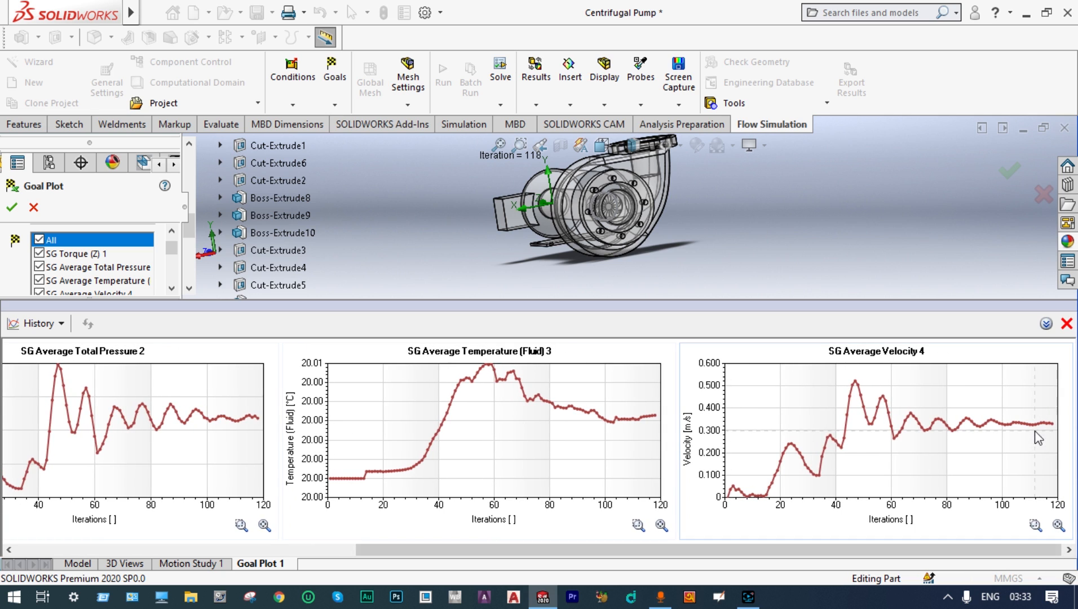
mouse_move(1053, 428)
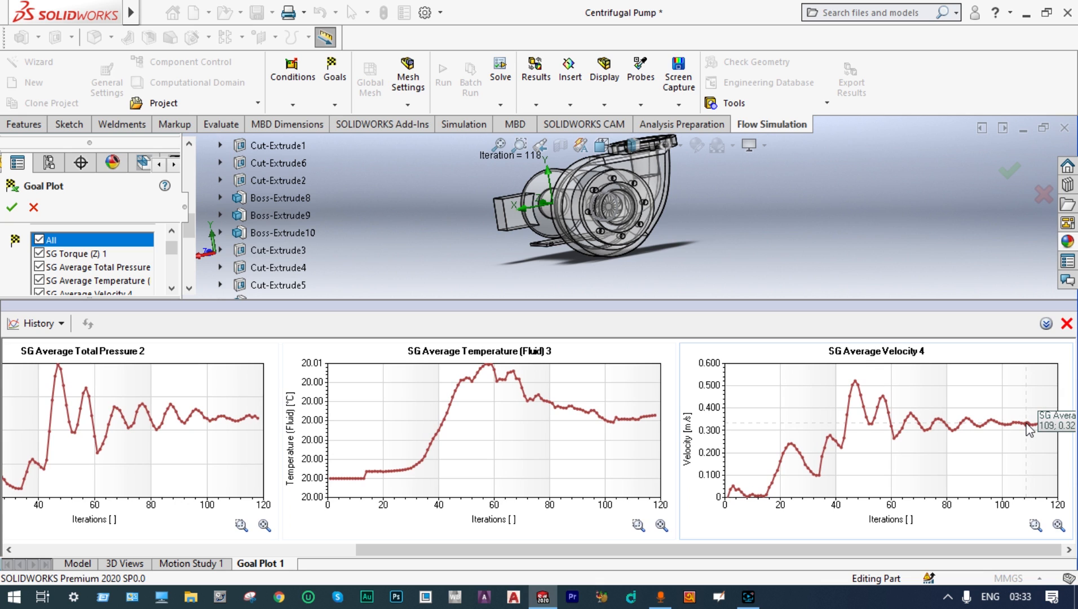
drag(724, 550, 384, 550)
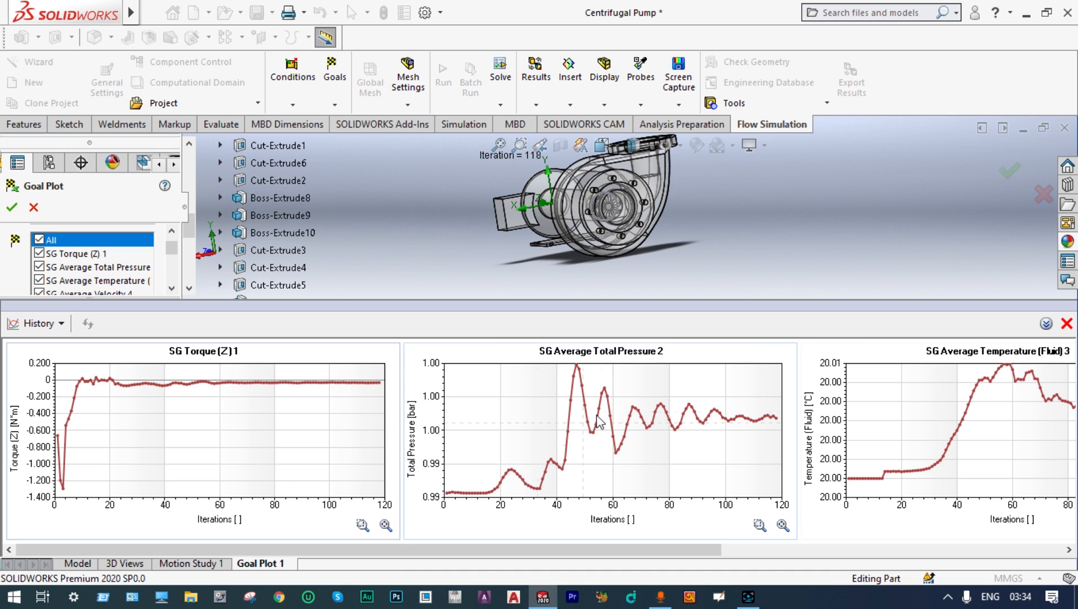
click(1042, 194)
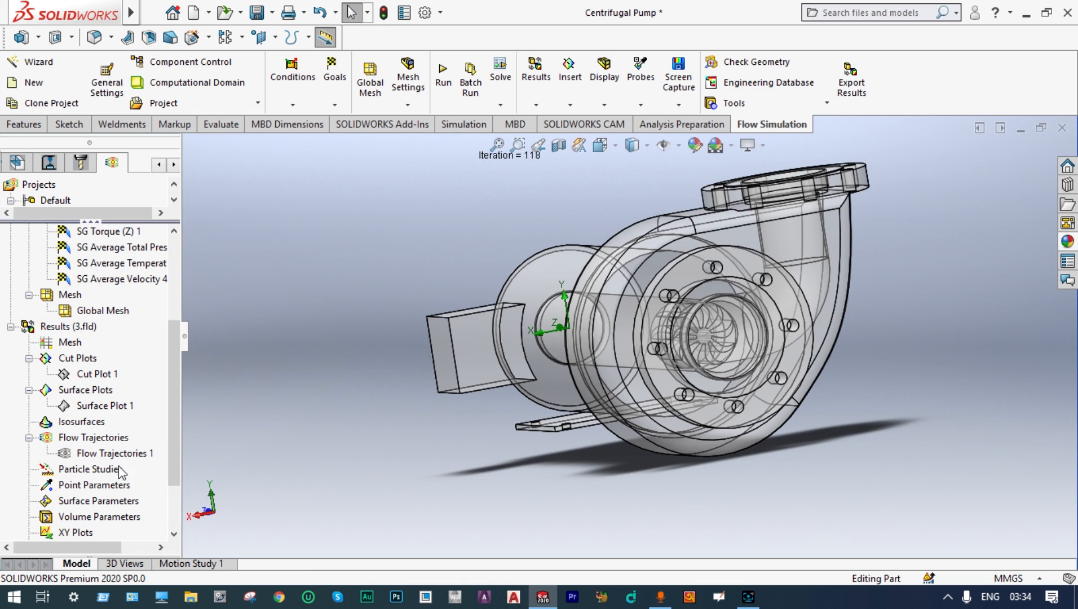
- Start an XY plot over length with all parameters included and the geometry resolution at its maximum
right_click(86, 532)
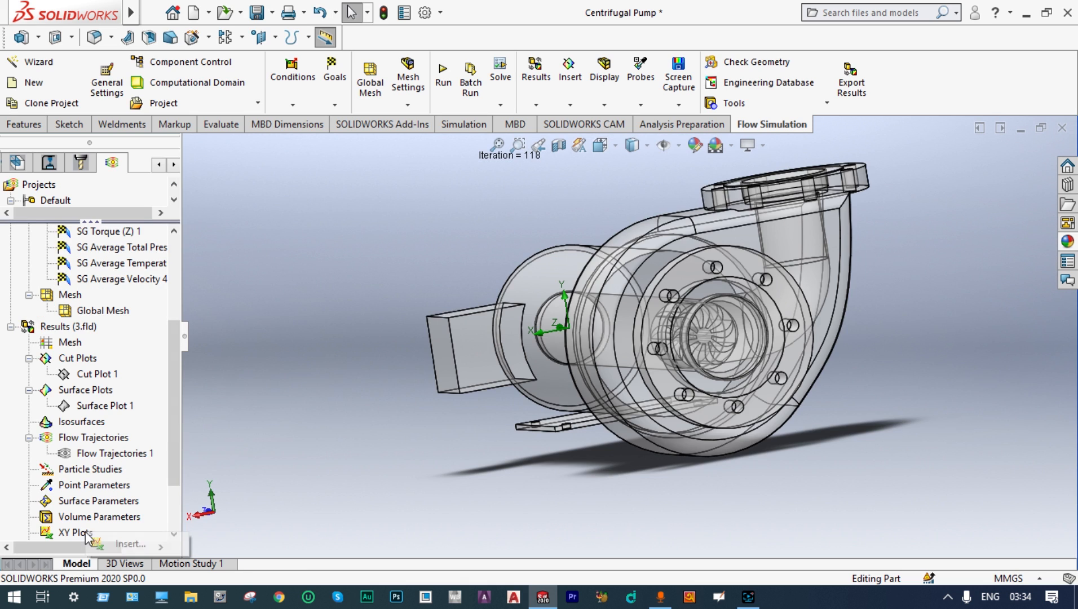
click(113, 545)
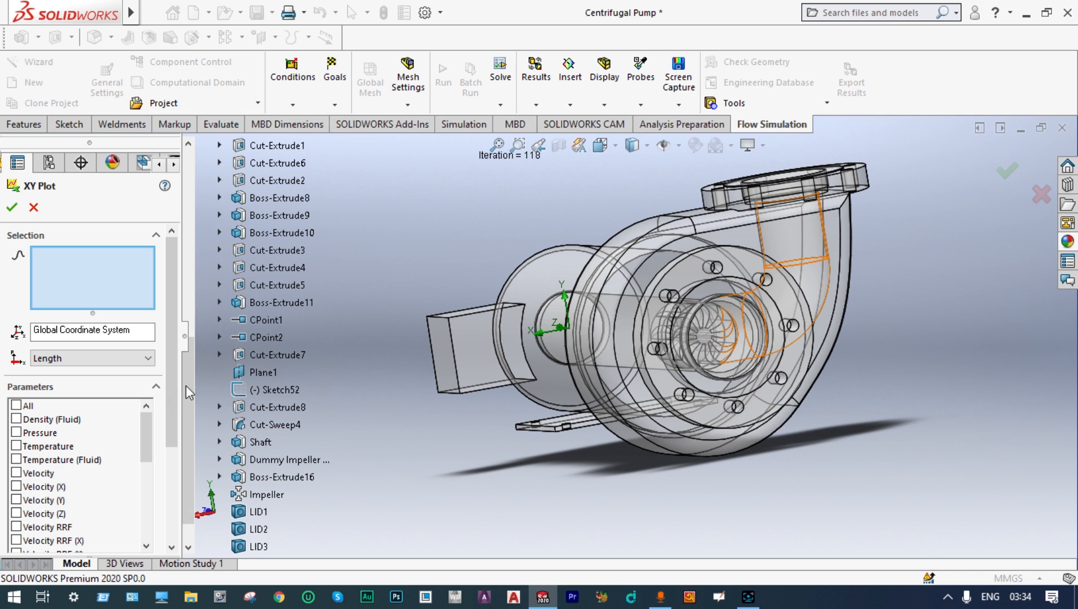
click(17, 406)
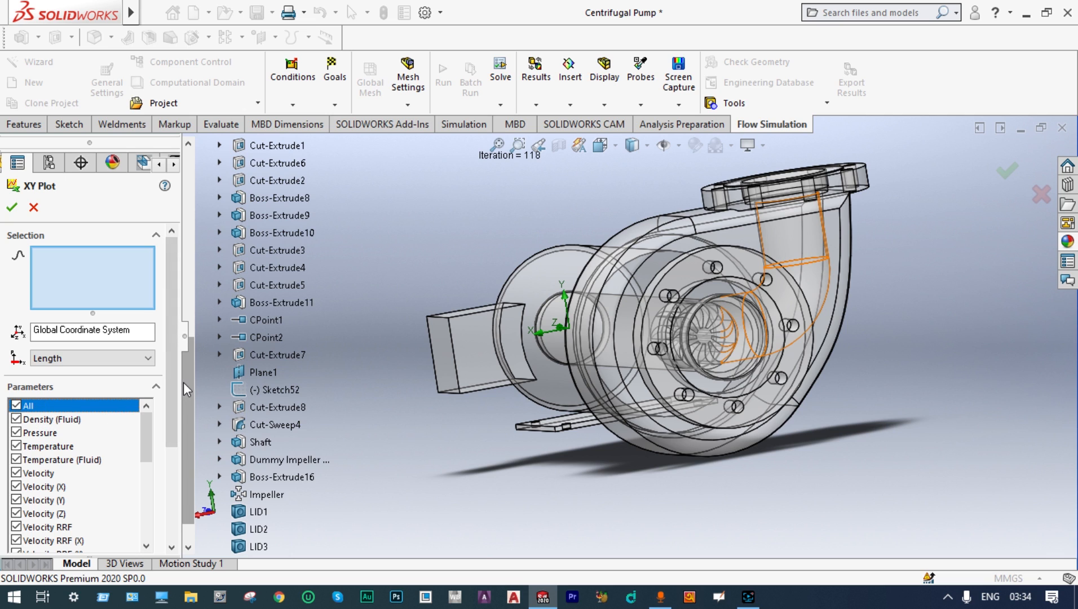
drag(169, 395, 170, 499)
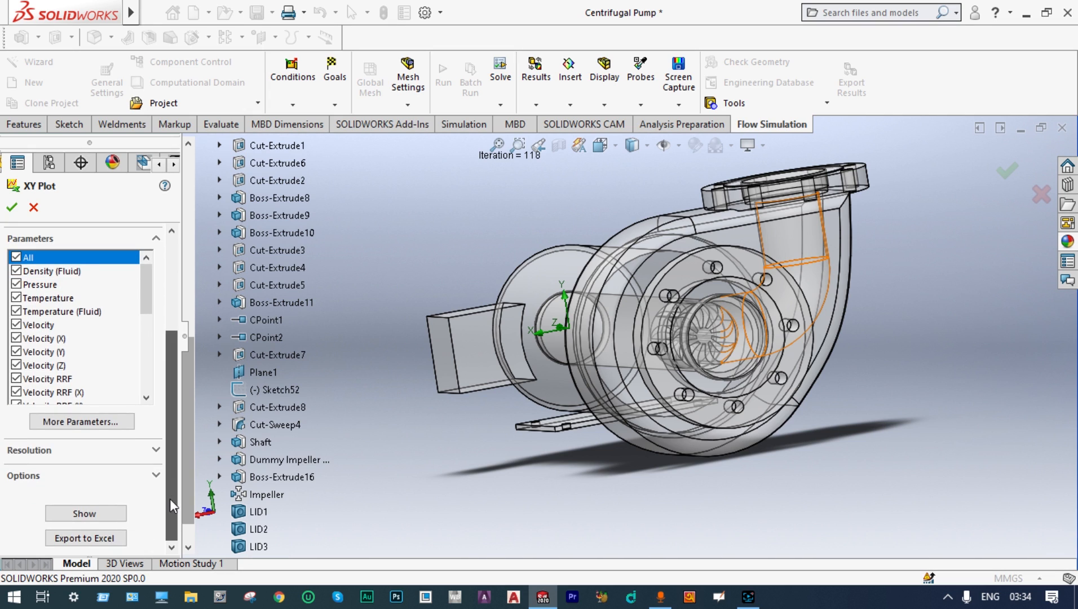
click(155, 452)
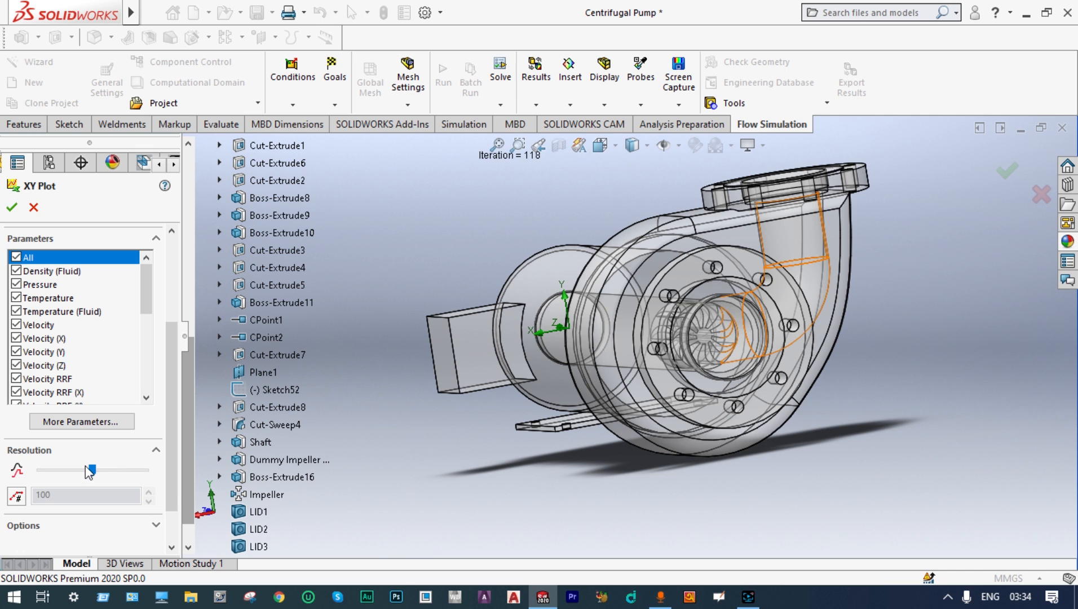
drag(88, 468, 148, 470)
- Use Sketch23 under Cut-Sweep4 as the curve for the XY plot and show its charts
drag(172, 432, 178, 343)
key(Escape)
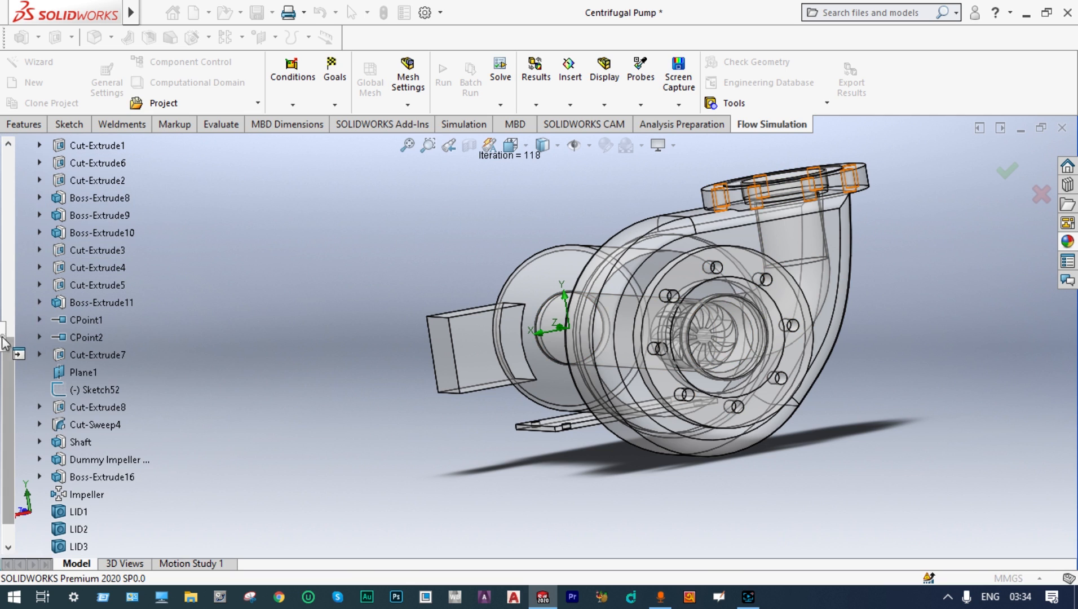
click(19, 354)
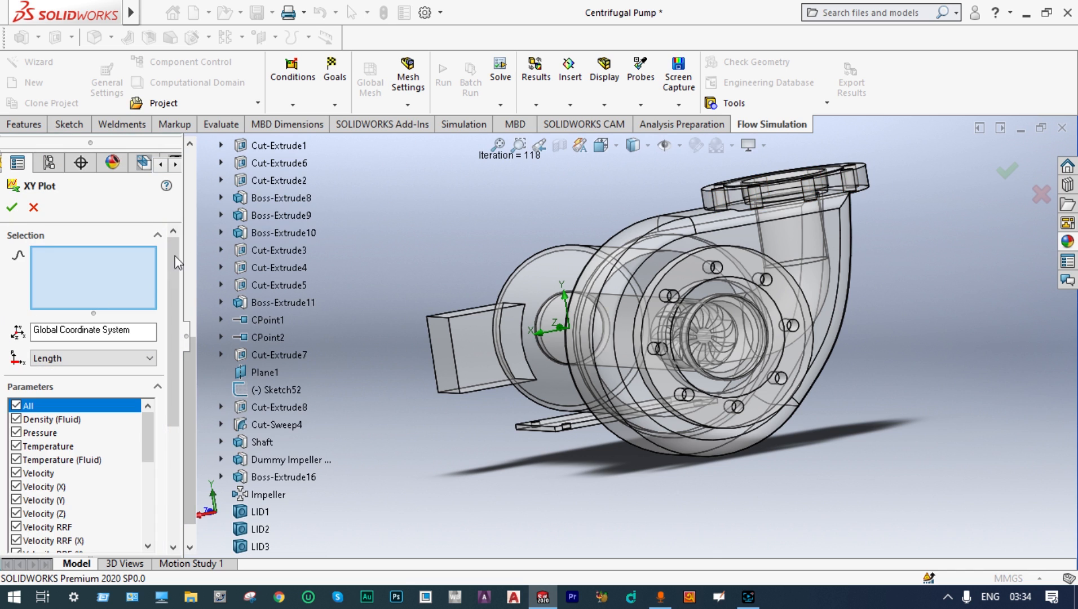
scroll(225, 350, down, 1)
click(221, 390)
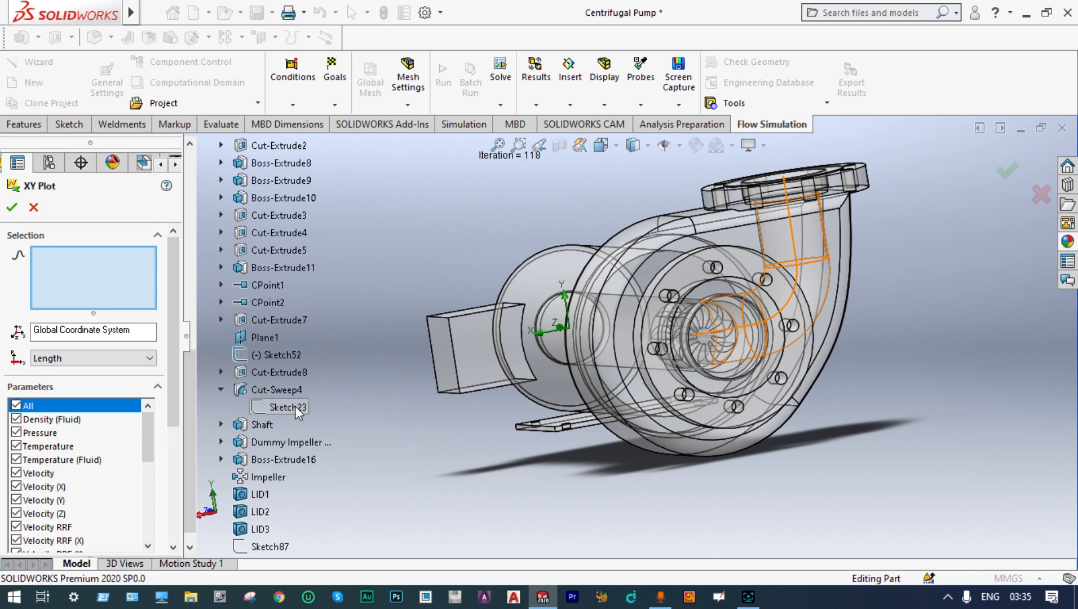
click(295, 406)
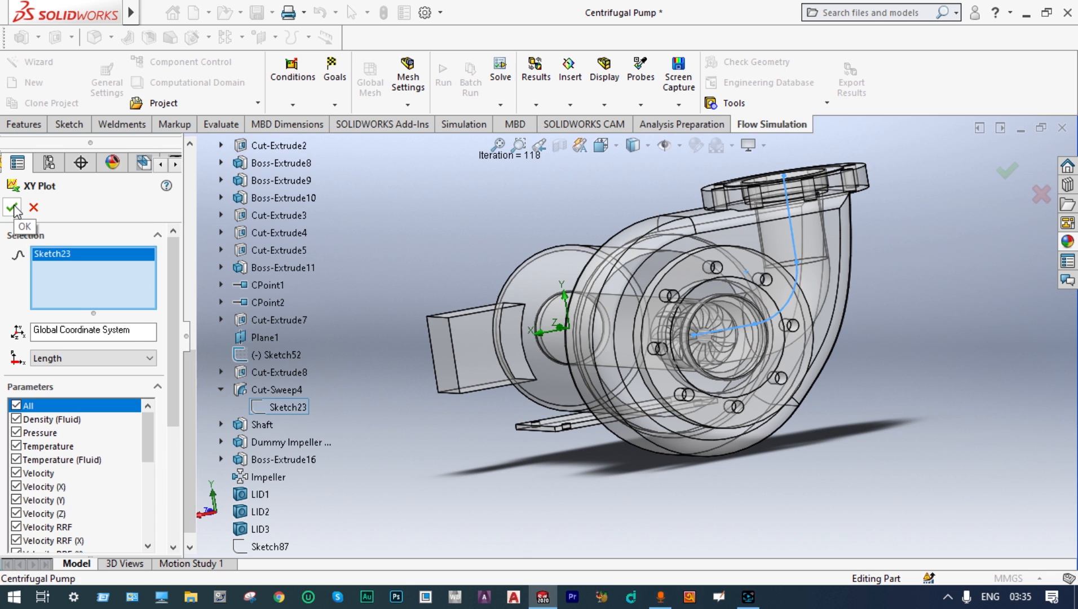
drag(175, 262, 186, 376)
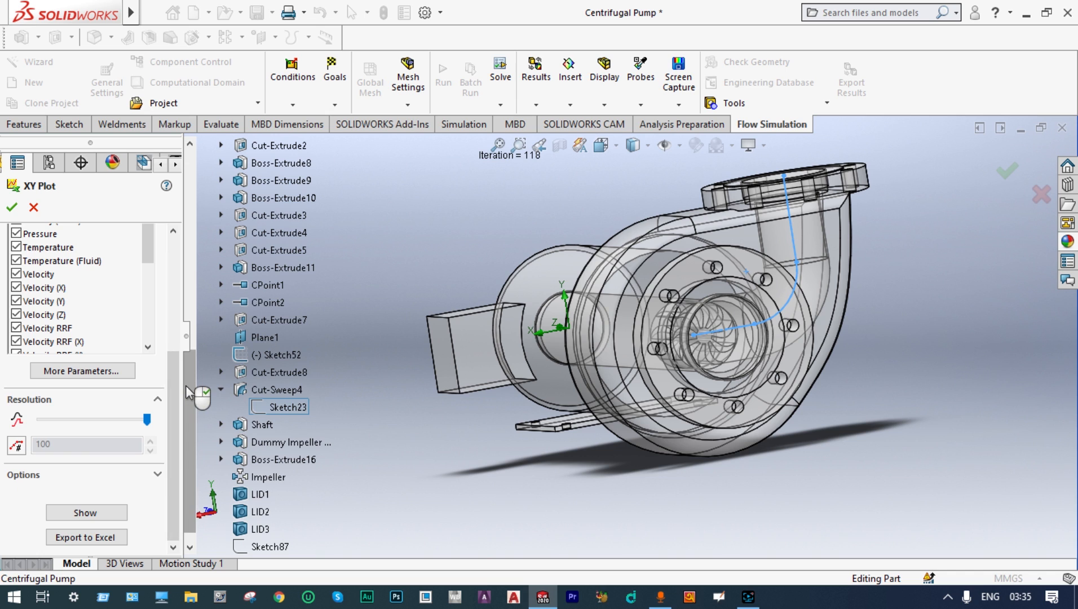
click(96, 516)
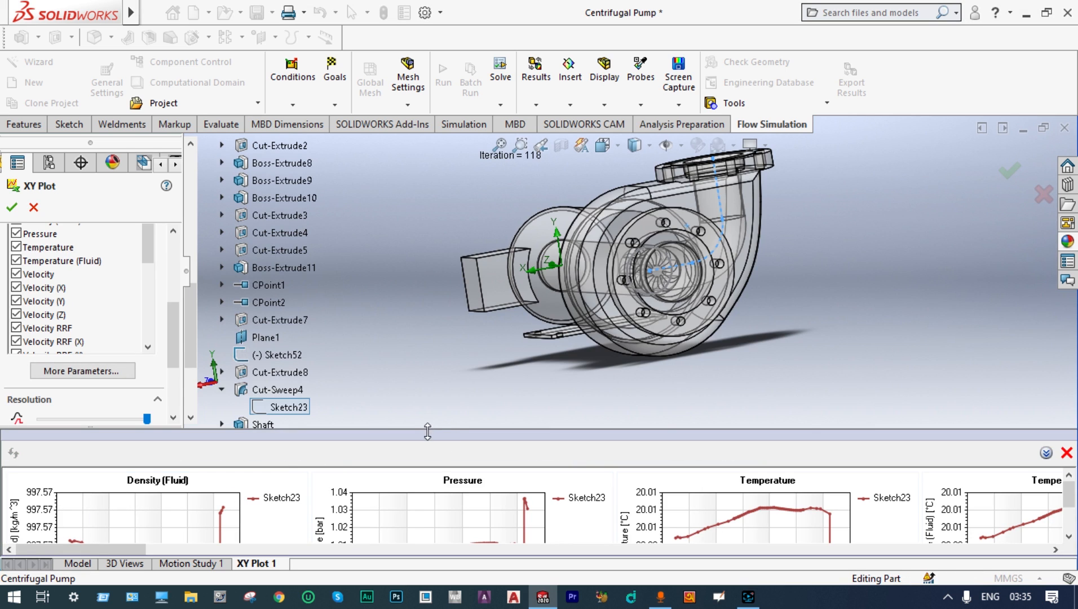
- Enlarge the XY charts, examine density, pressure, temperature and velocity along the sketch, and close the plot without saving
drag(428, 431, 424, 328)
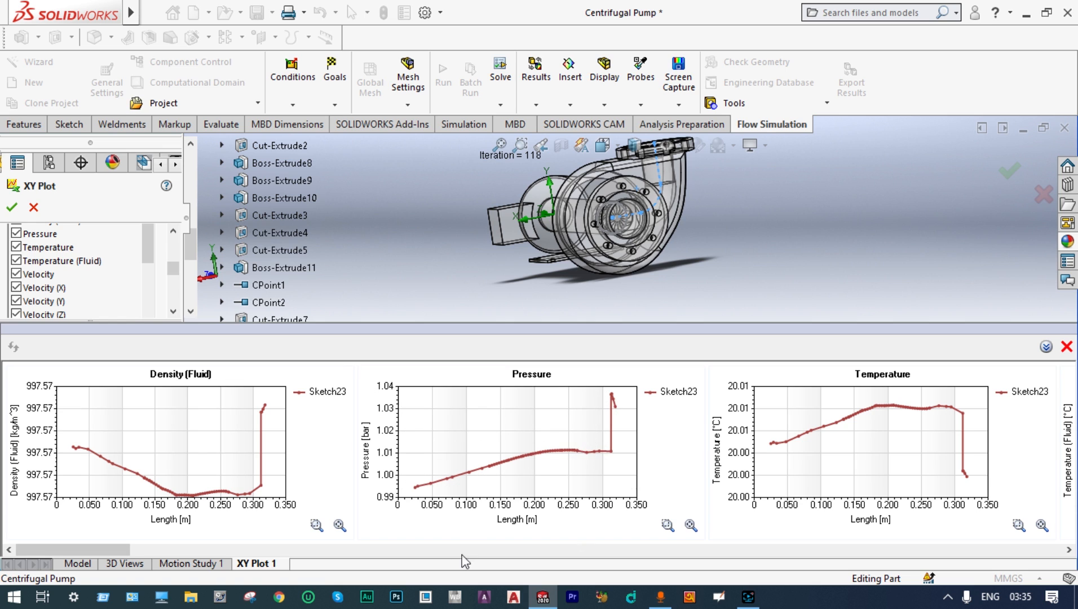
drag(121, 547, 131, 548)
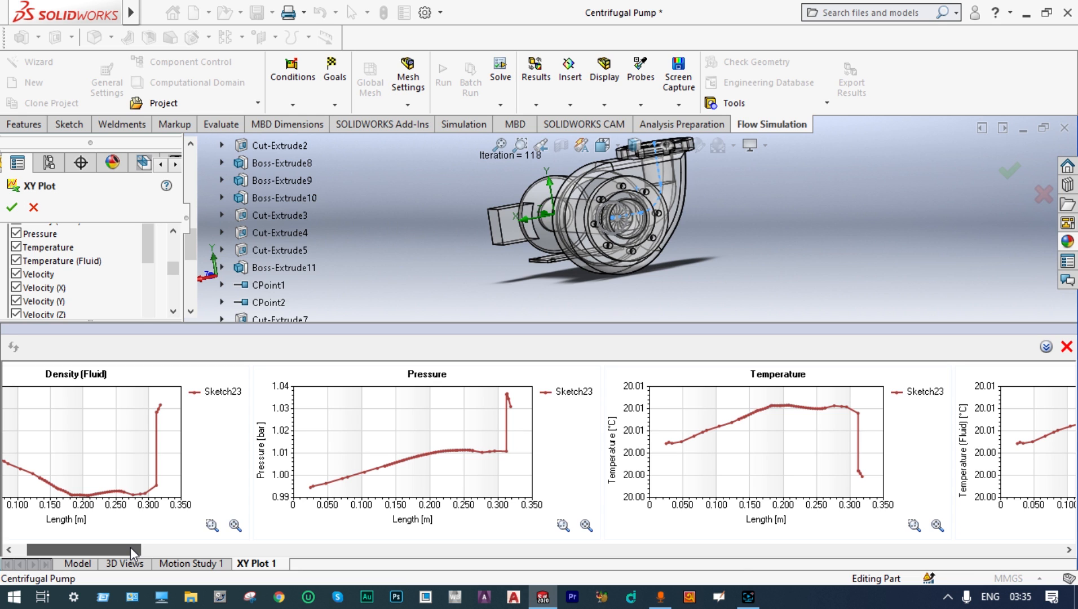
drag(130, 546, 180, 546)
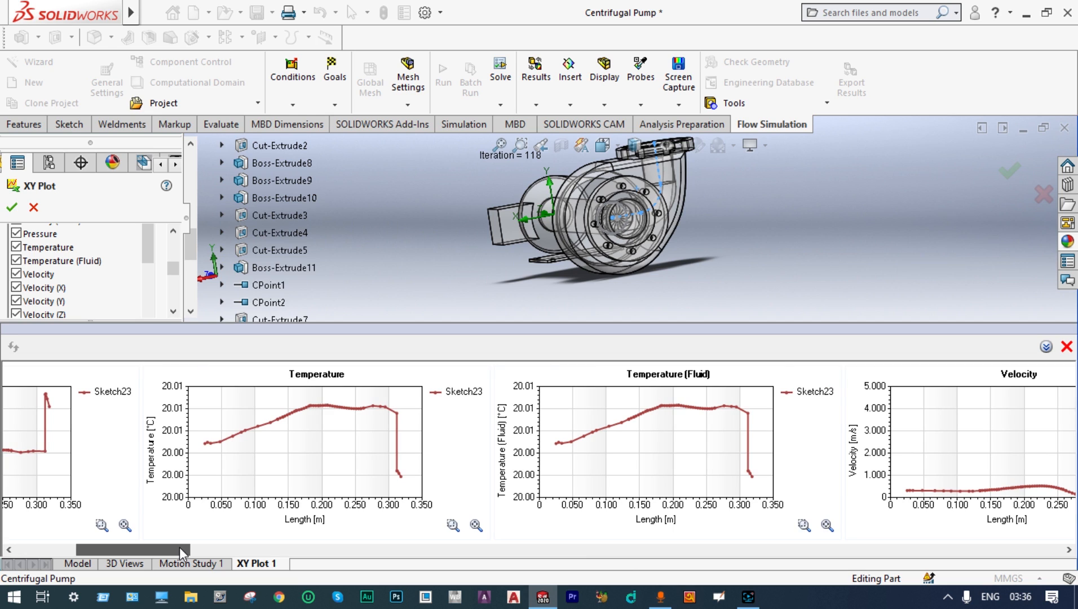
drag(179, 547, 199, 546)
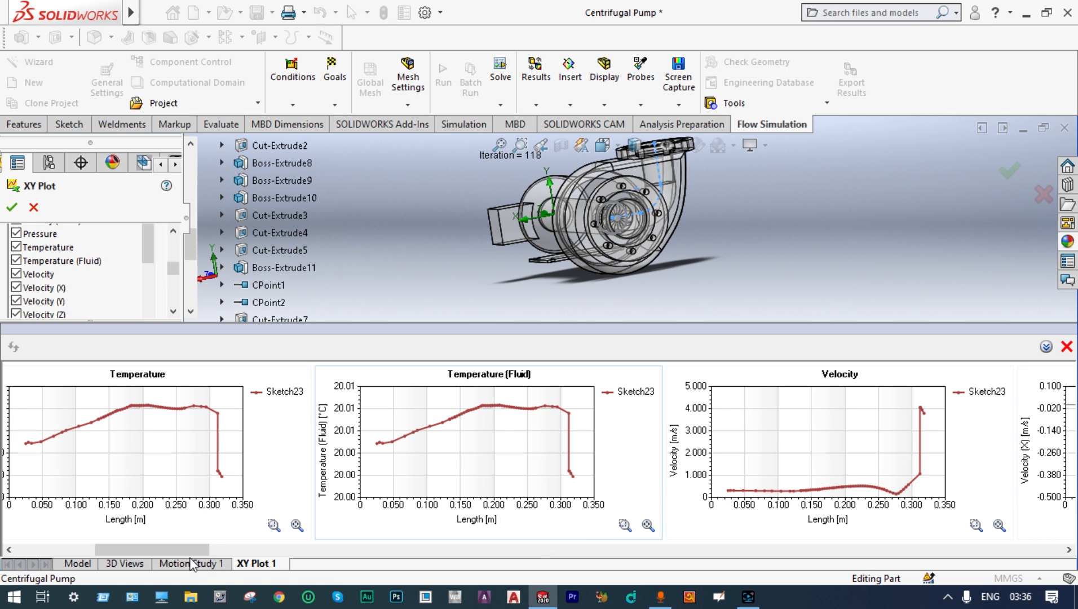
drag(187, 550, 30, 547)
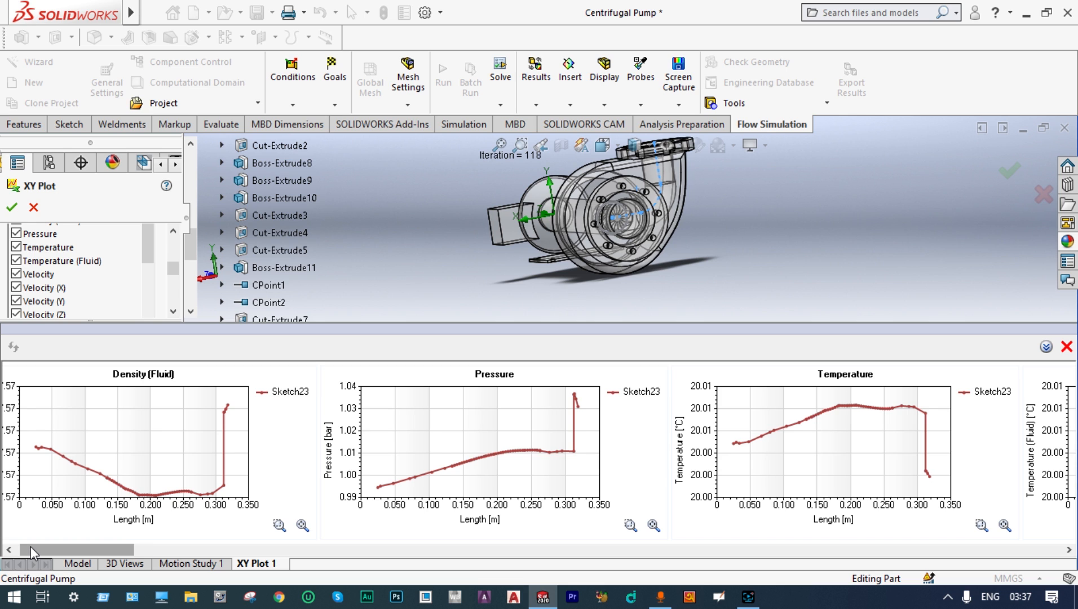
drag(31, 547, 33, 548)
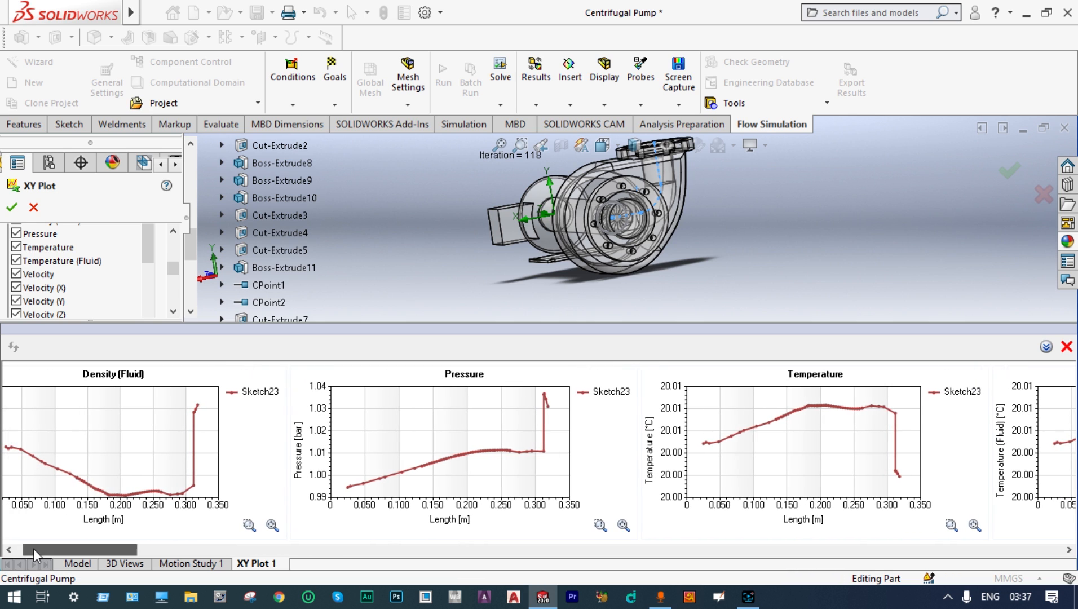
click(1044, 195)
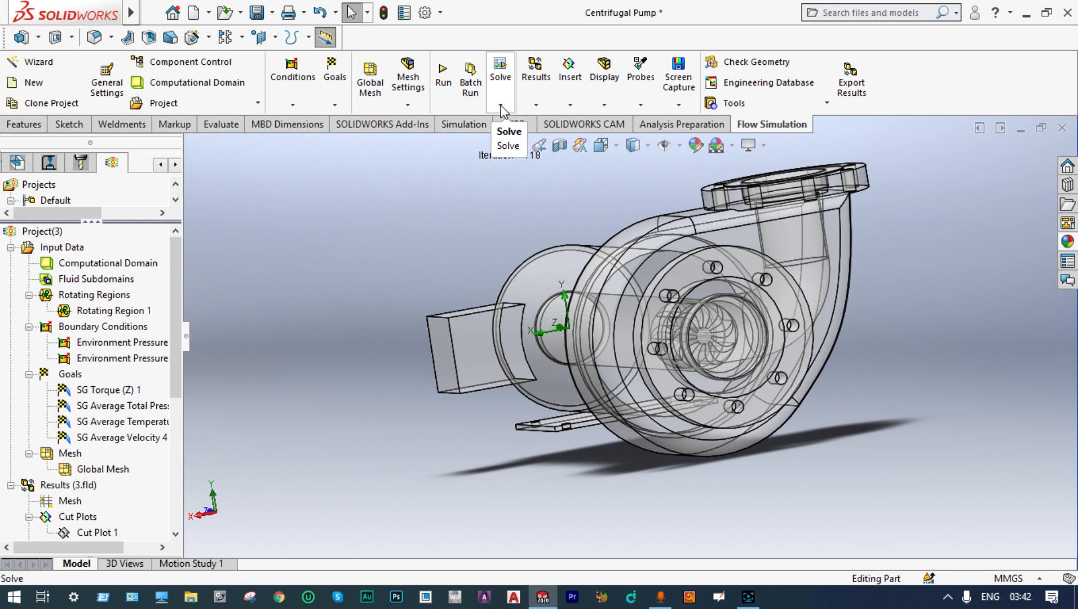
- Start a new parametric study for the solved project as a What If Analysis
click(501, 106)
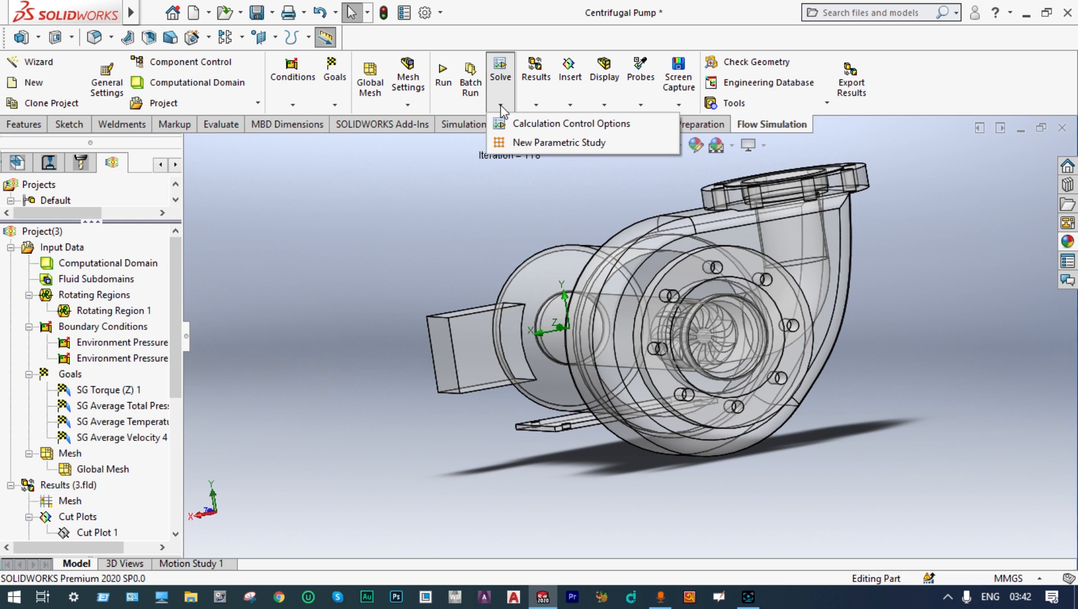
click(506, 143)
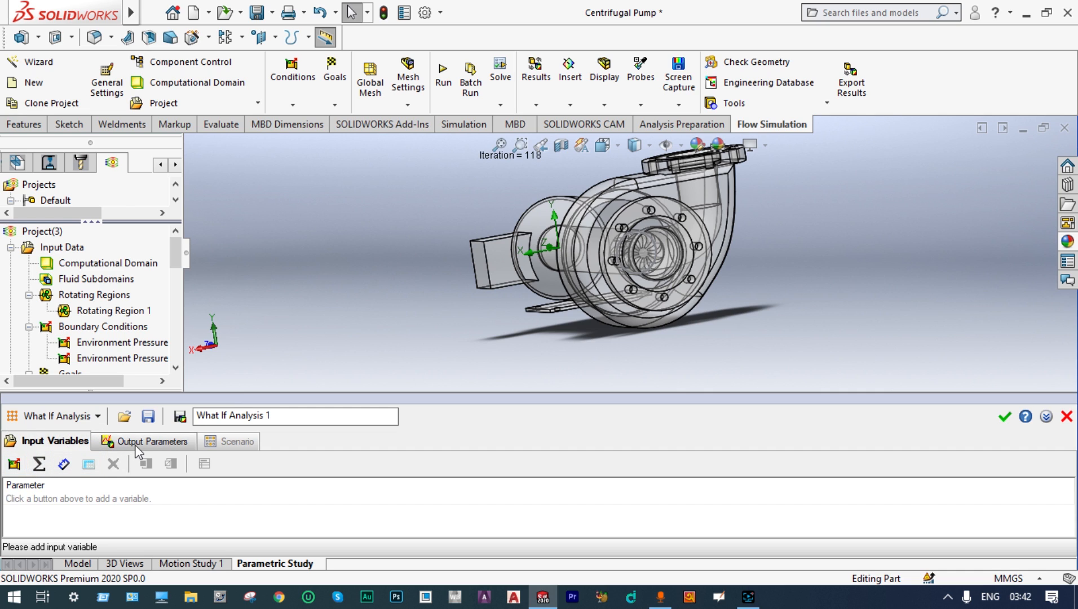
- Add the angular velocity of Rotating Region 1 as an input variable of the parametric study
click(13, 465)
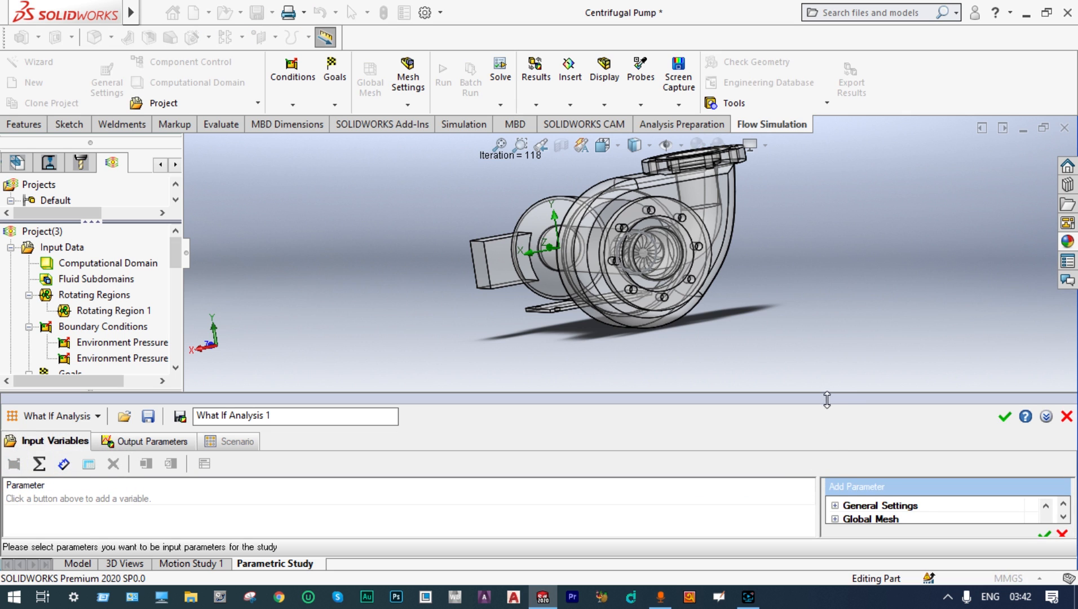
drag(828, 397, 824, 324)
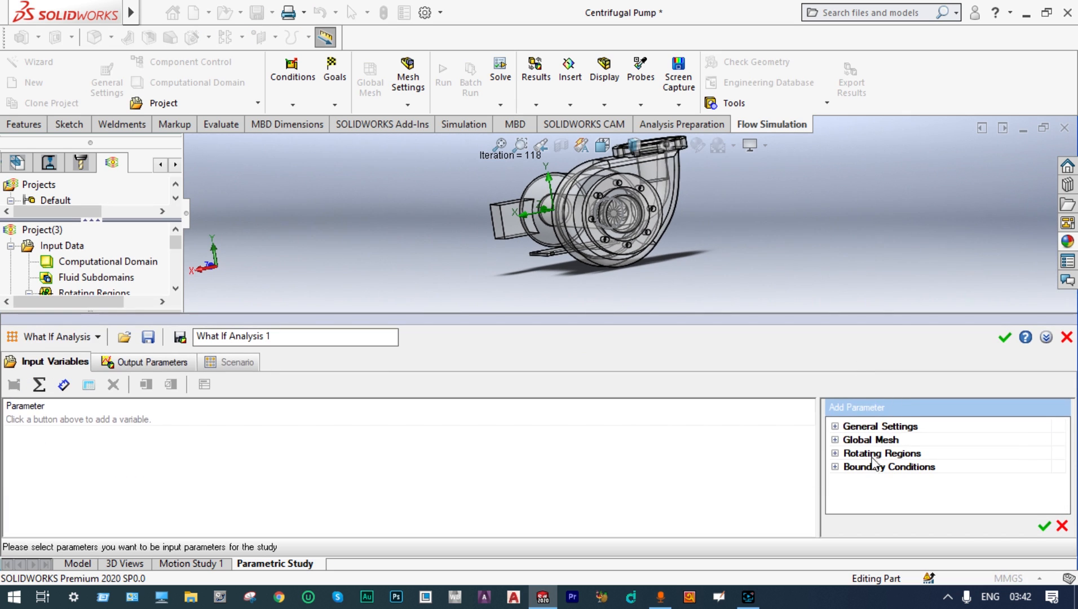
click(836, 454)
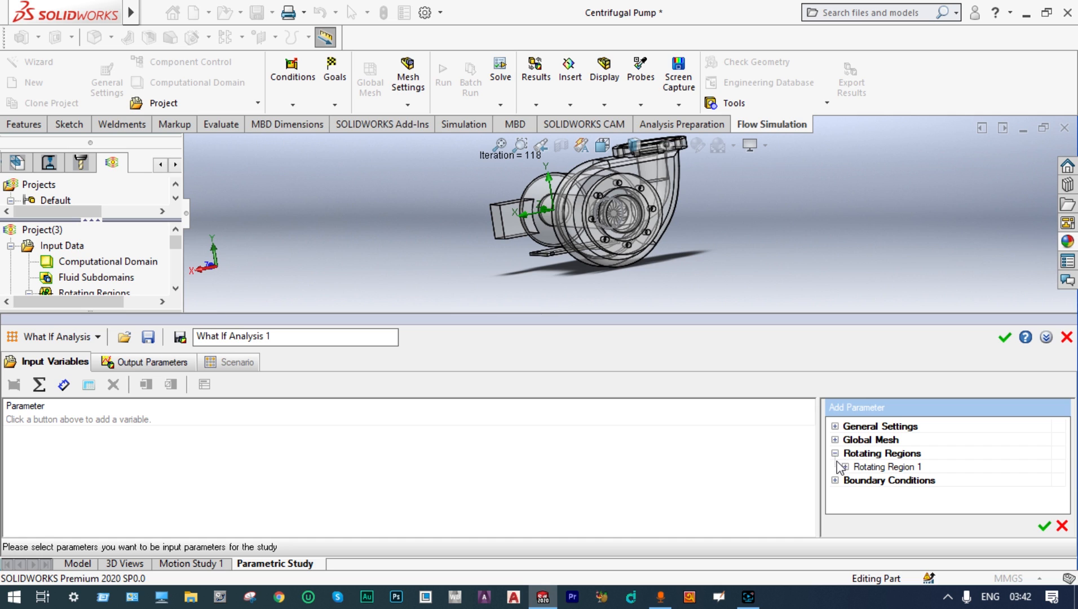
click(845, 466)
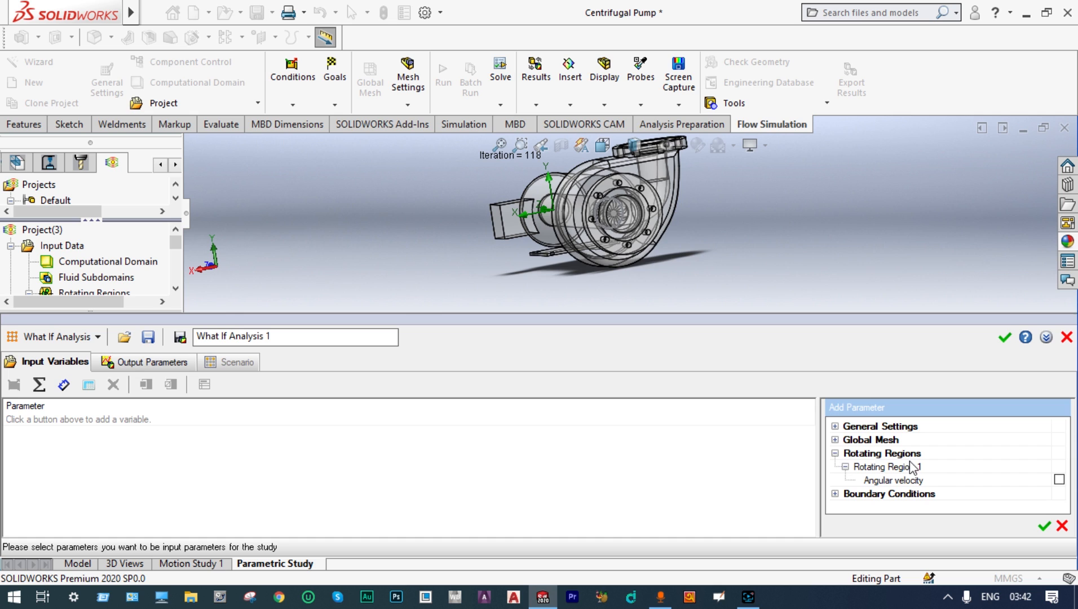
click(1059, 480)
click(1045, 526)
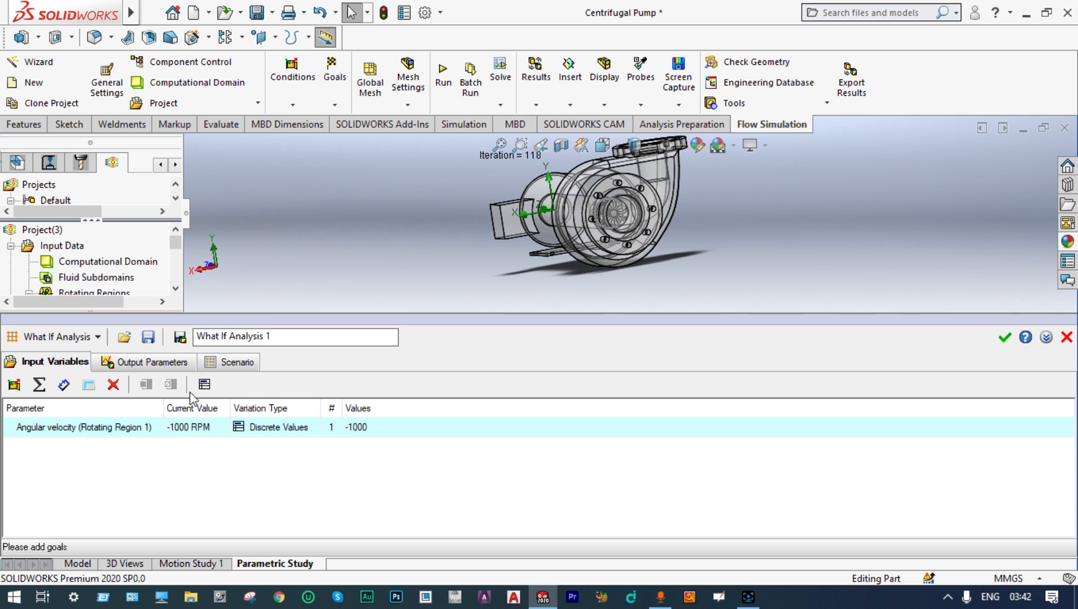
- Switch the study to Design of Experiments and Optimization and set the angular velocity range from -20000 to -500 RPM
click(97, 337)
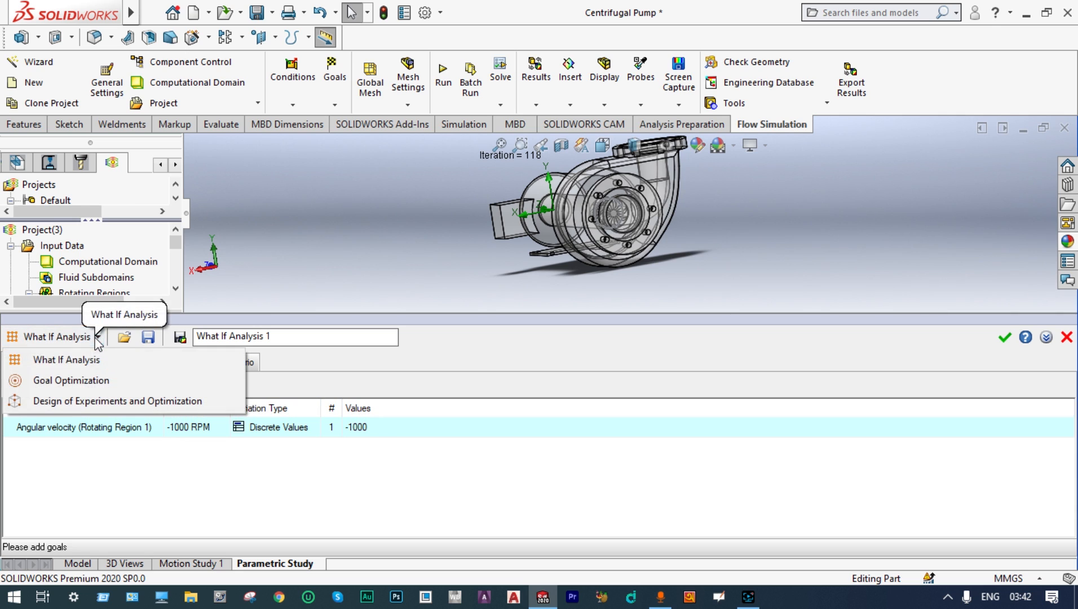
click(70, 400)
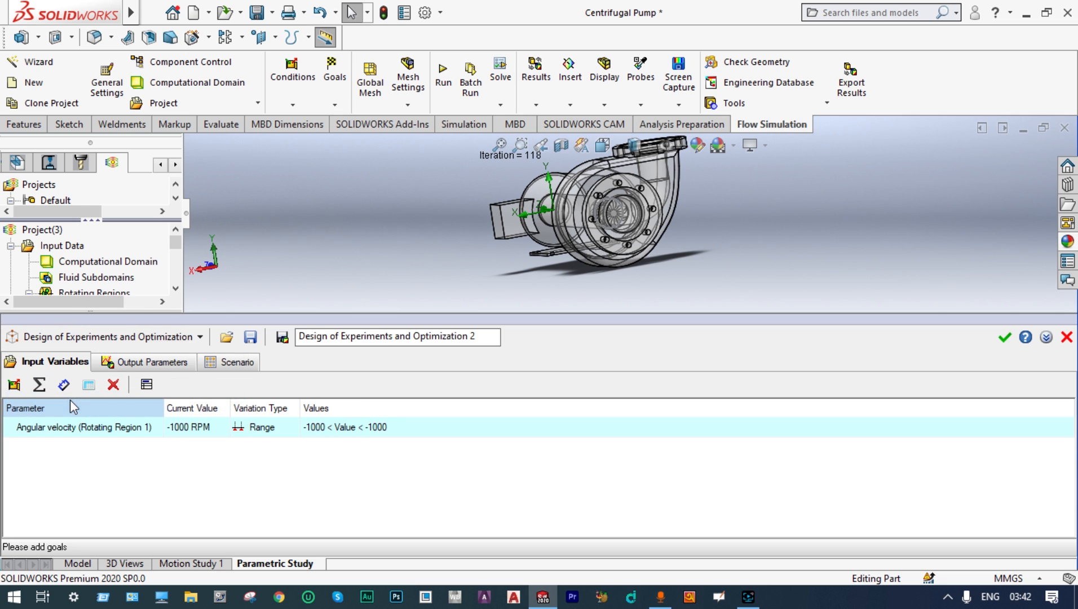
click(314, 429)
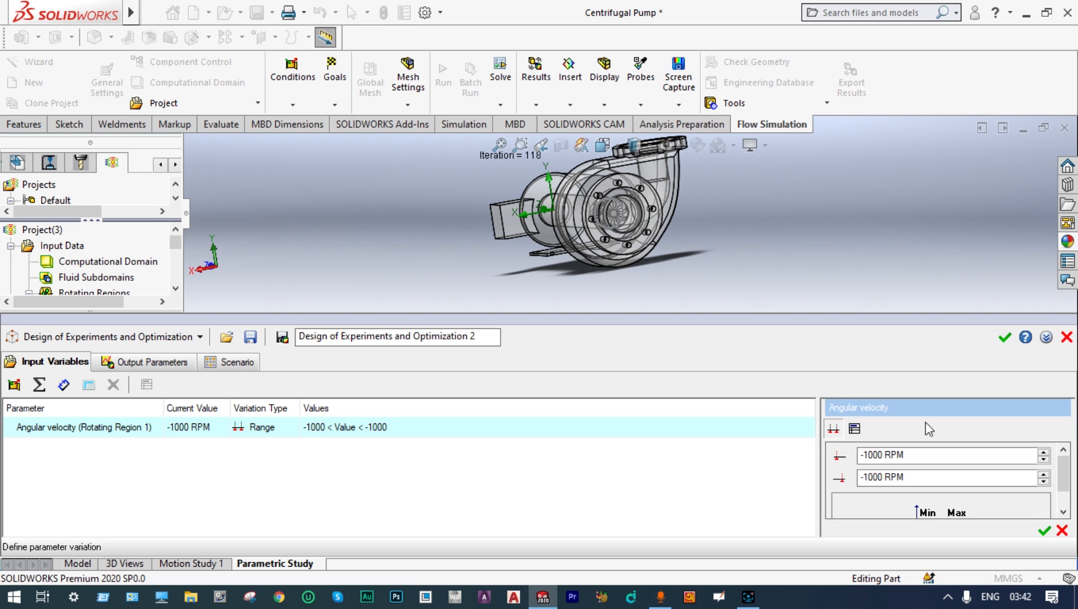
click(872, 451)
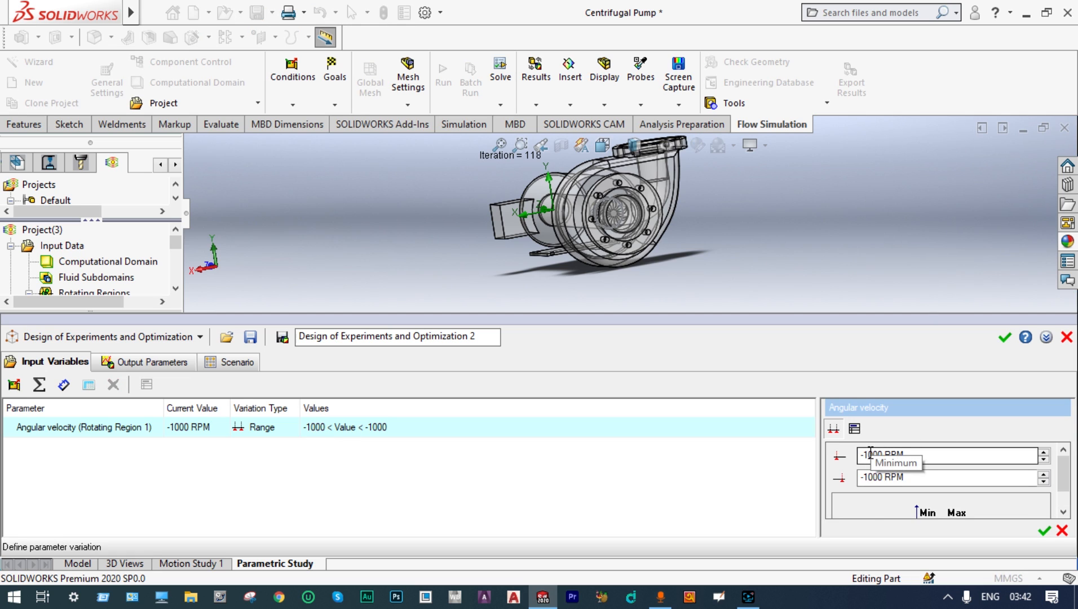
click(869, 453)
key(BackSpace)
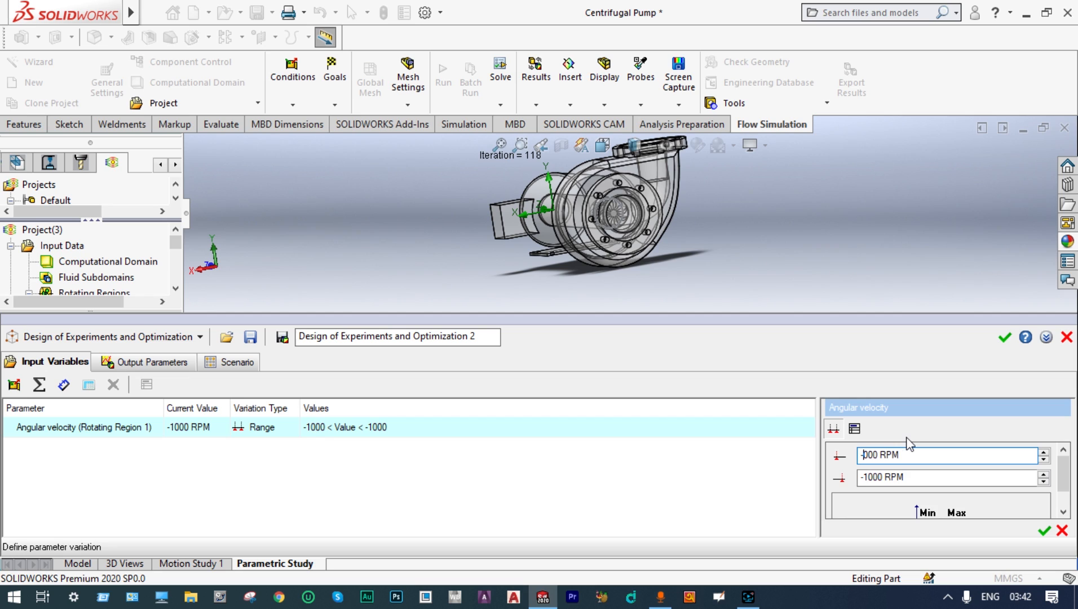
text(20)
click(872, 477)
key(BackSpace)
key(BackSpace)
text(5)
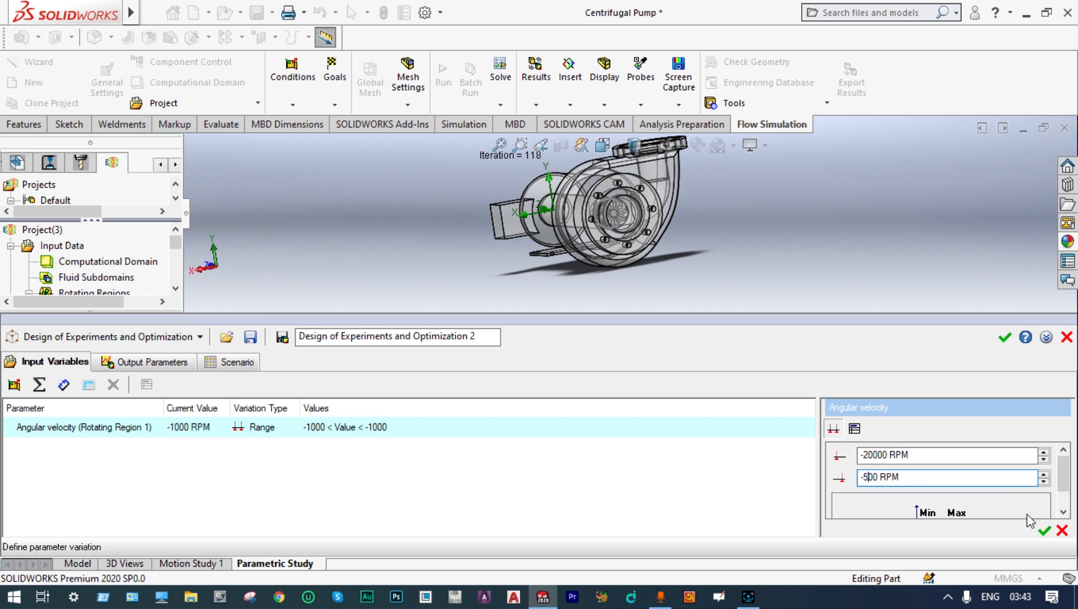
click(1044, 531)
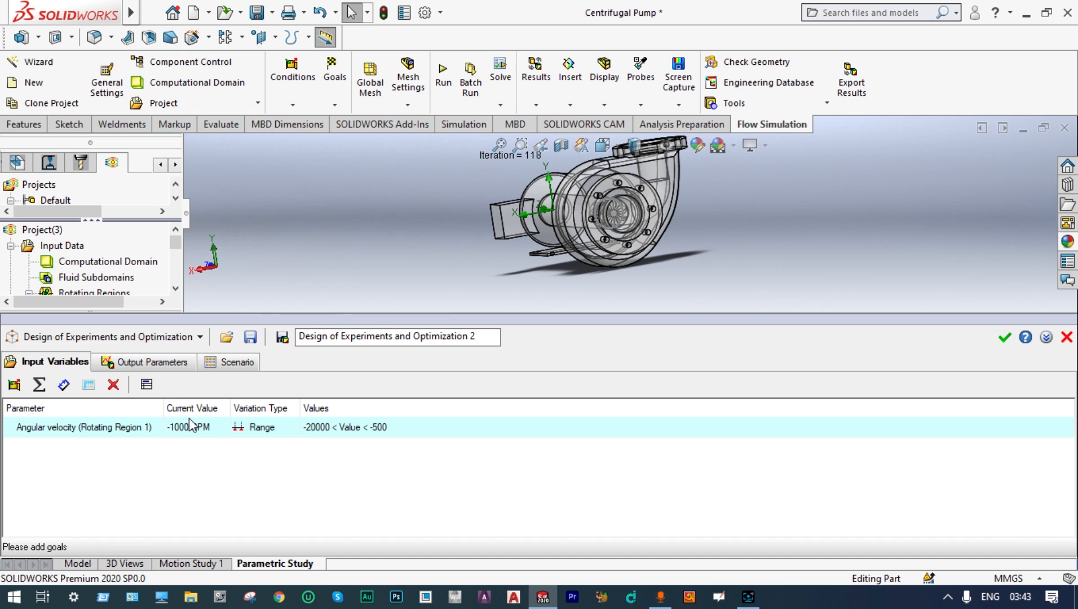
- Add all the surface goals (torque, total pressure, fluid temperature and velocity) as output parameters of the study
click(175, 363)
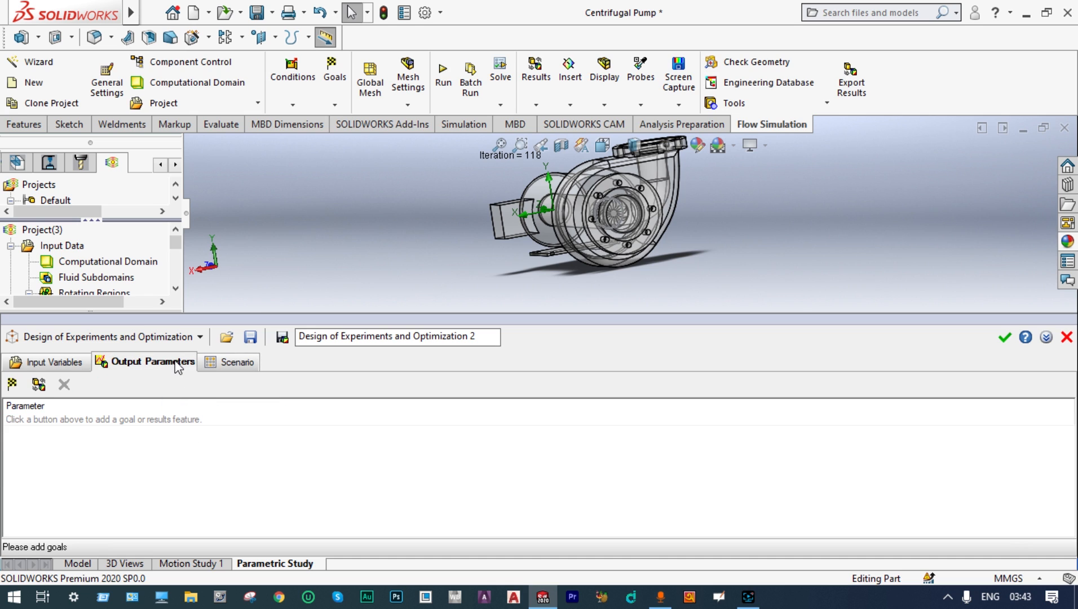
click(12, 384)
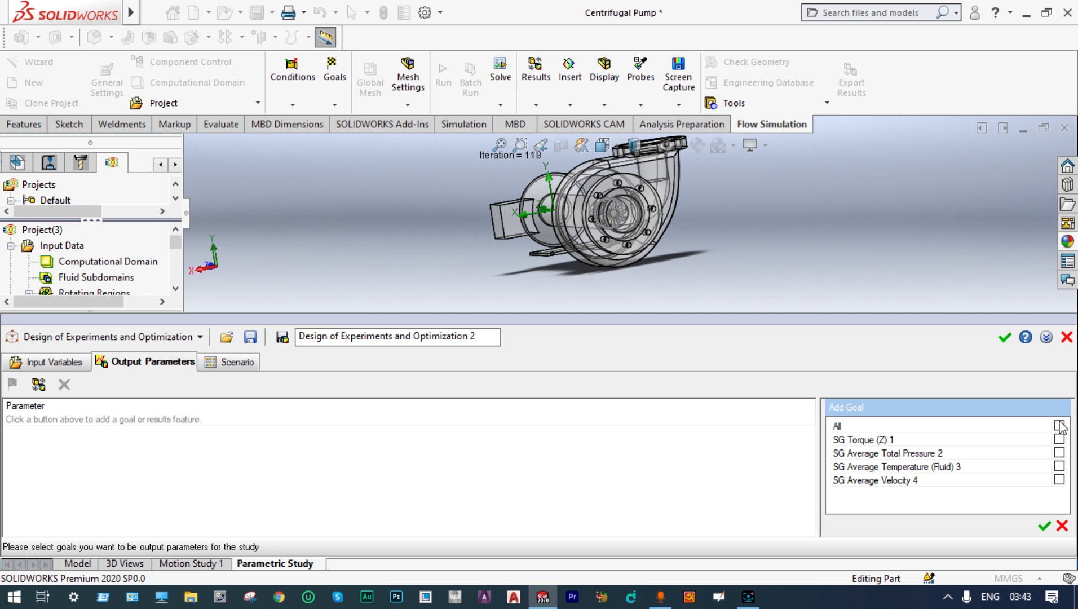
click(1059, 425)
click(1045, 526)
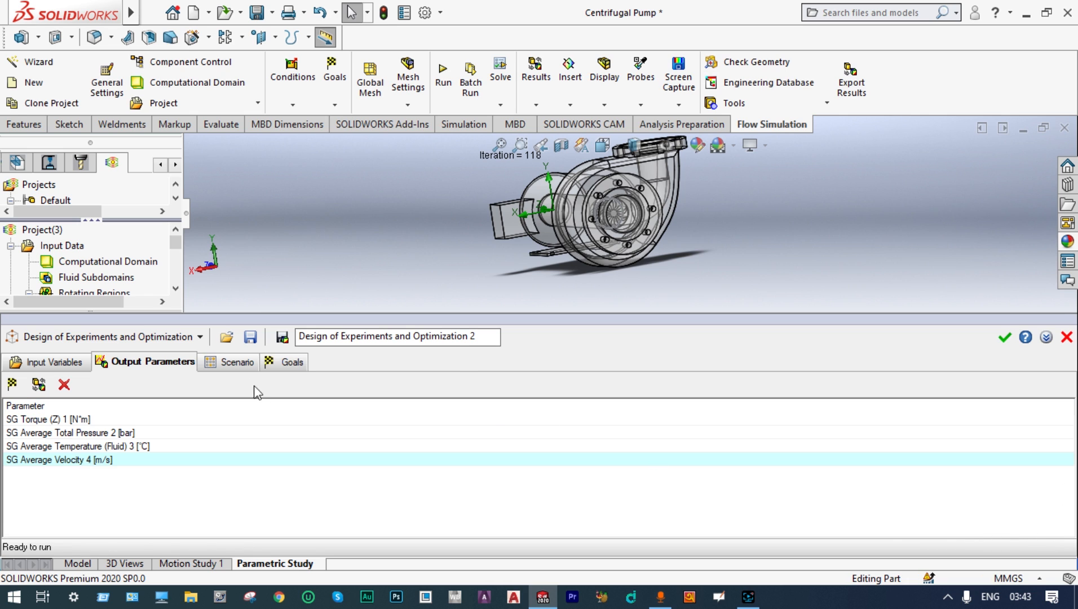
- Create 5 experiments for the study, run them all, and close the finished study
click(237, 364)
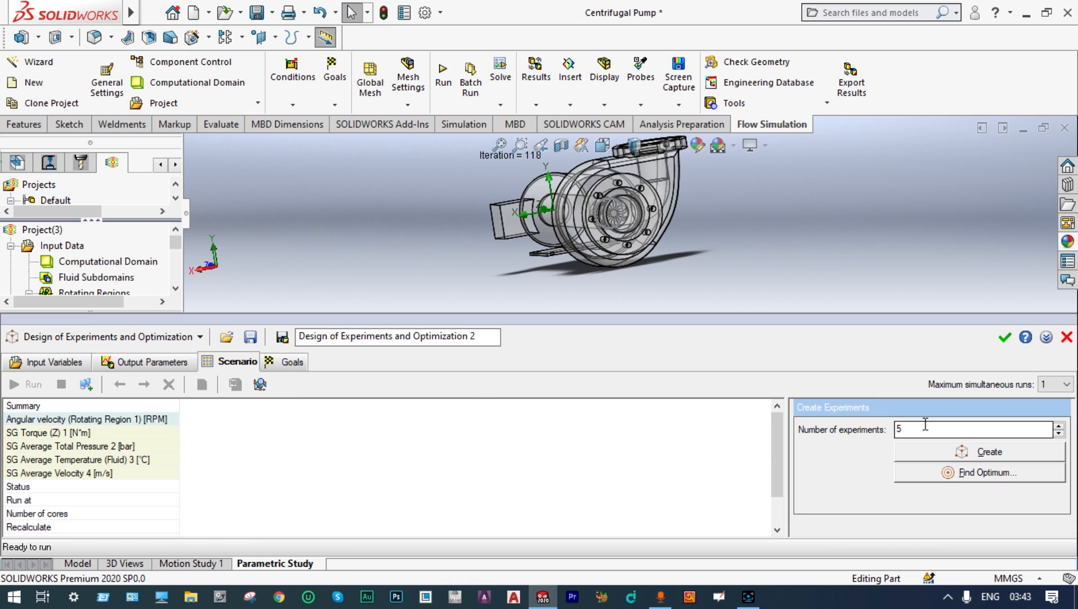
click(937, 453)
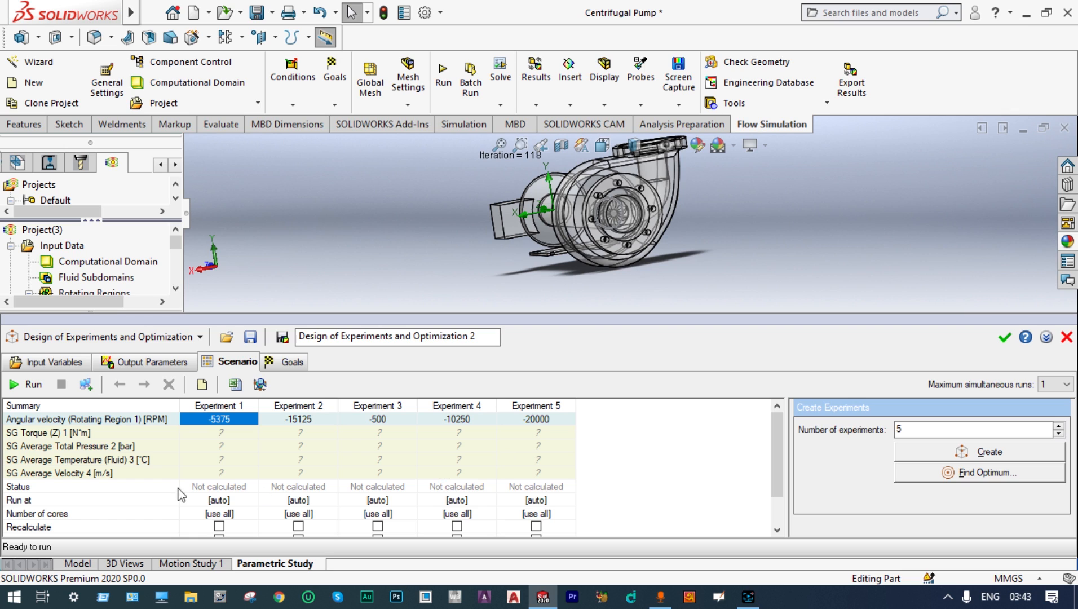
click(21, 386)
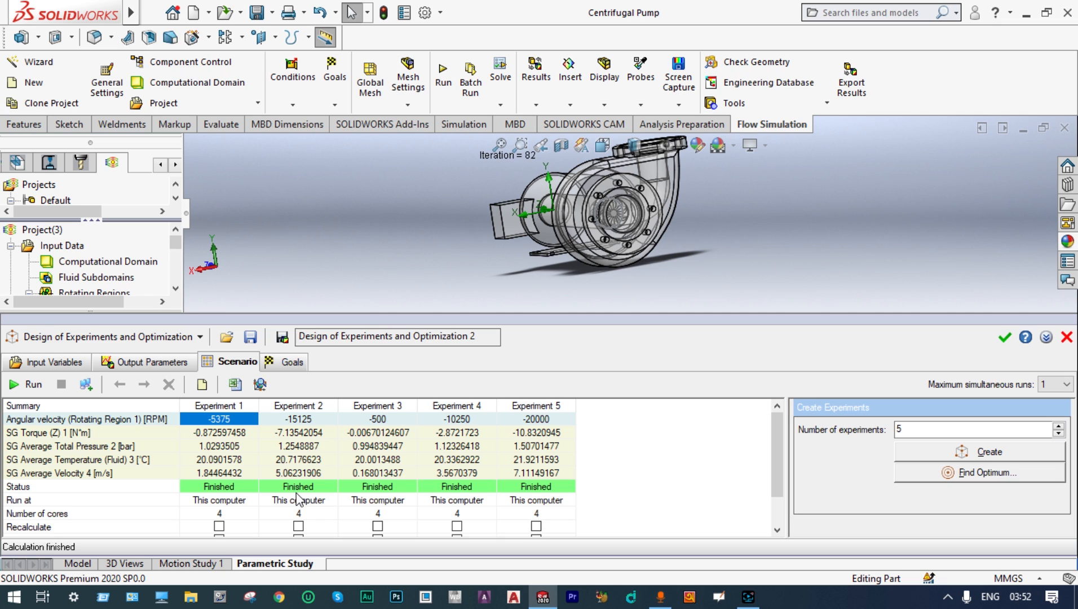
click(1006, 341)
- Start another new parametric study and make it a Goal Optimization
click(501, 105)
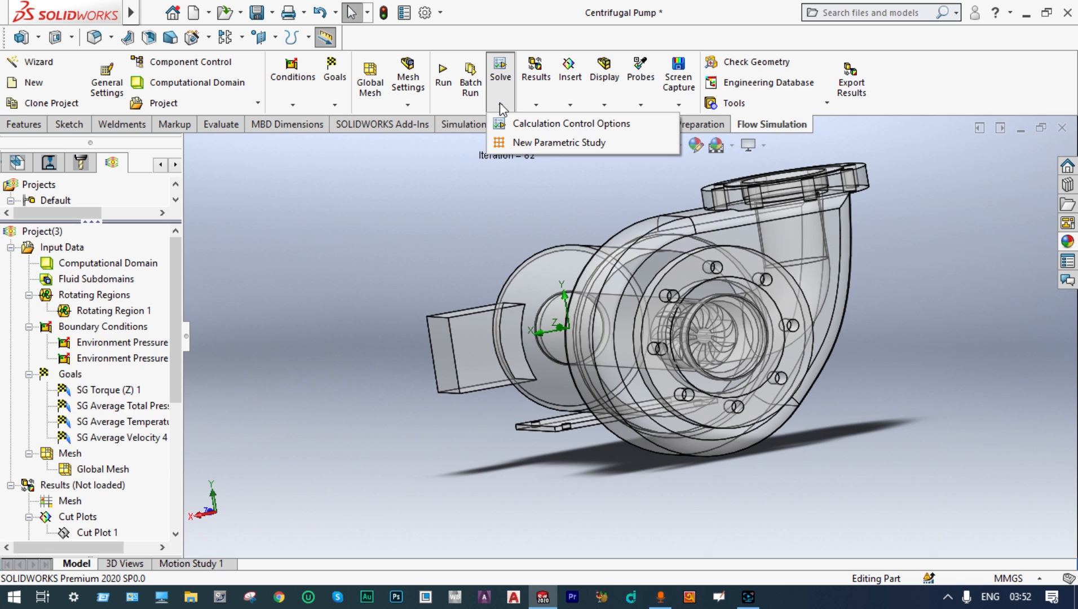
click(512, 142)
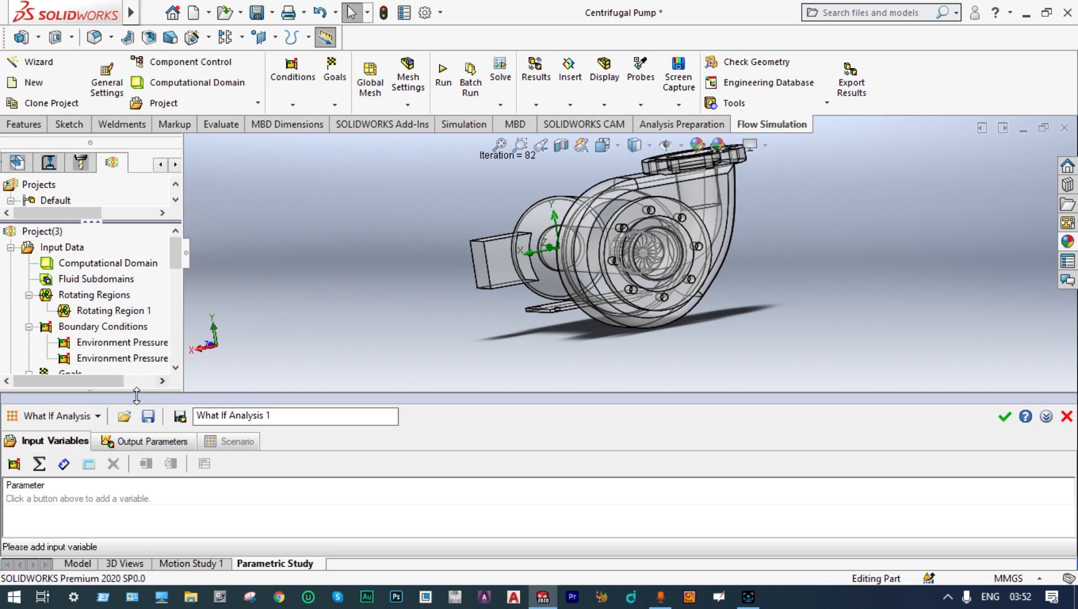
click(97, 416)
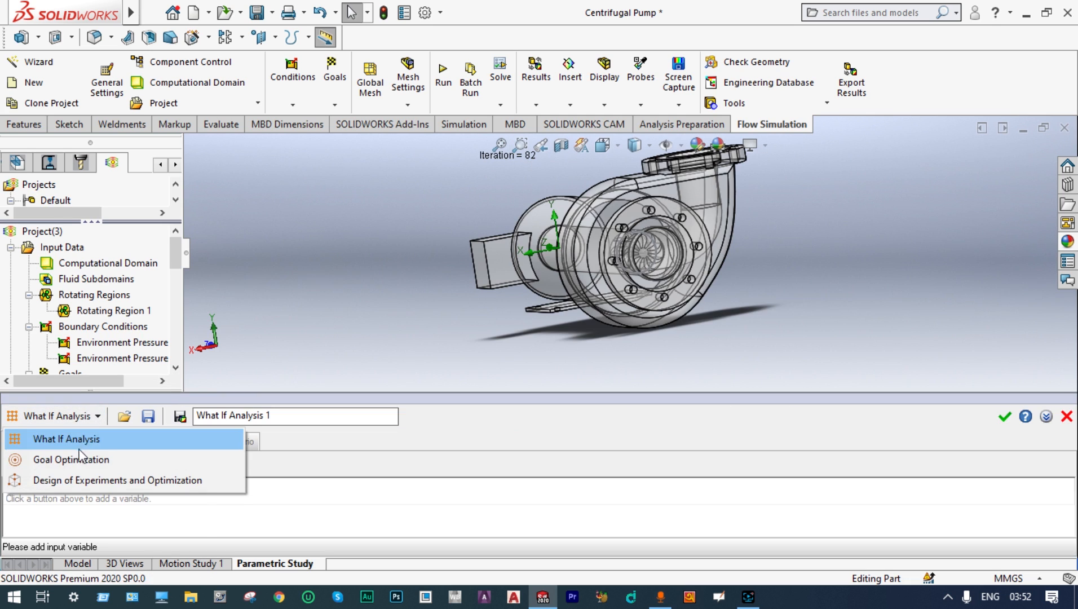
click(83, 461)
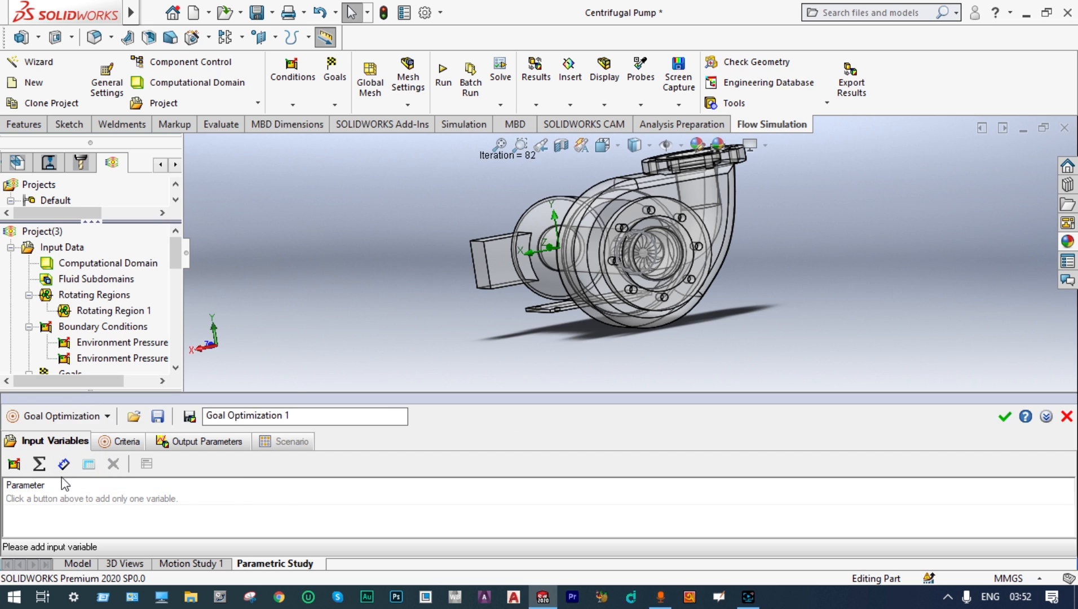
- Add Rotating Region 1's angular velocity as the optimization's input variable, ranging from -15000 to -9000 RPM
click(15, 465)
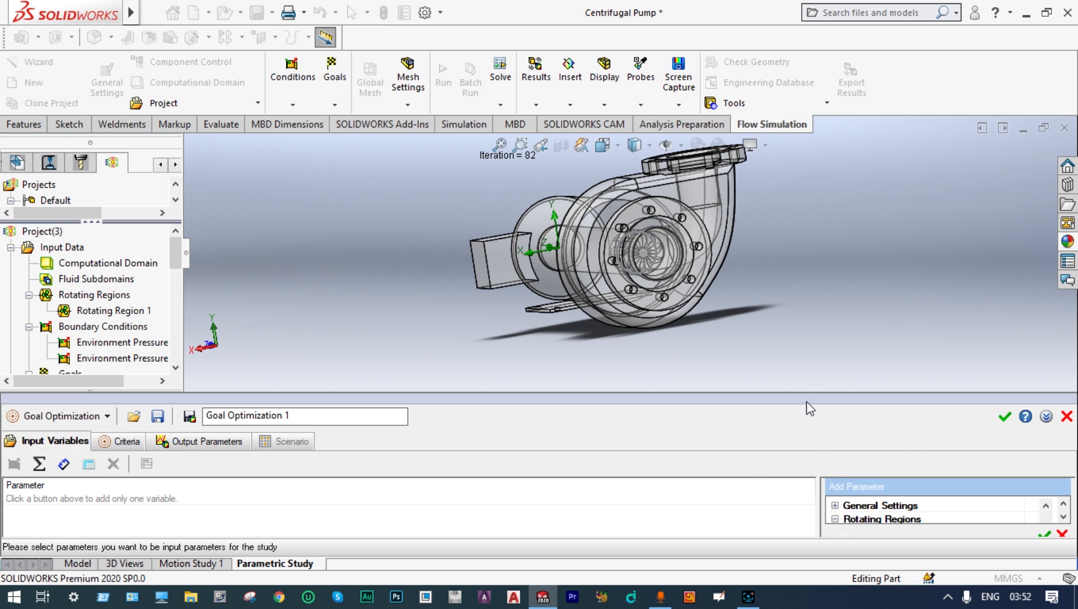
drag(800, 395, 798, 333)
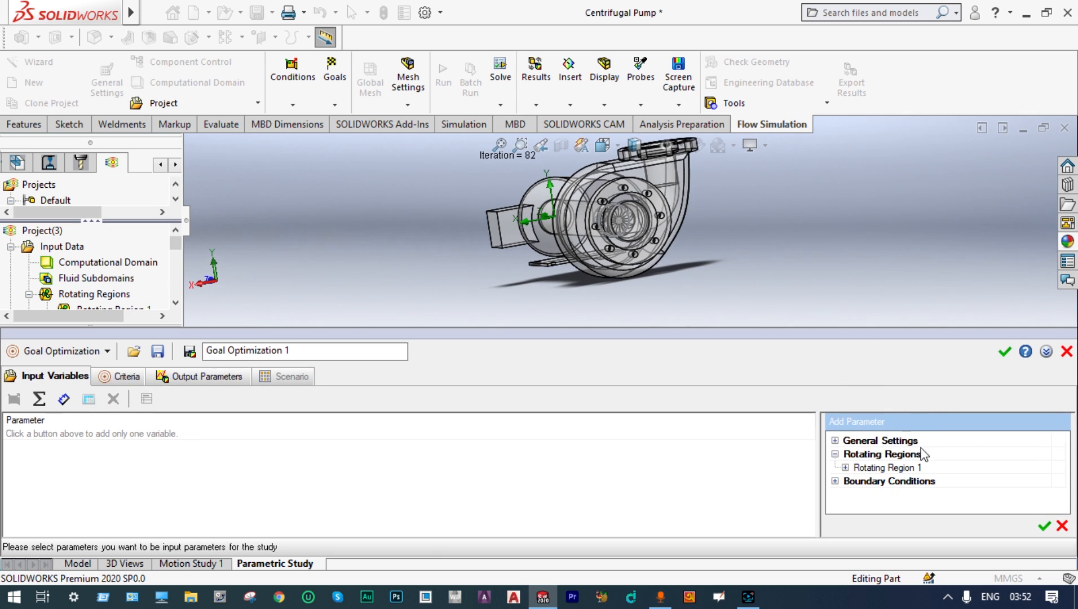
click(846, 468)
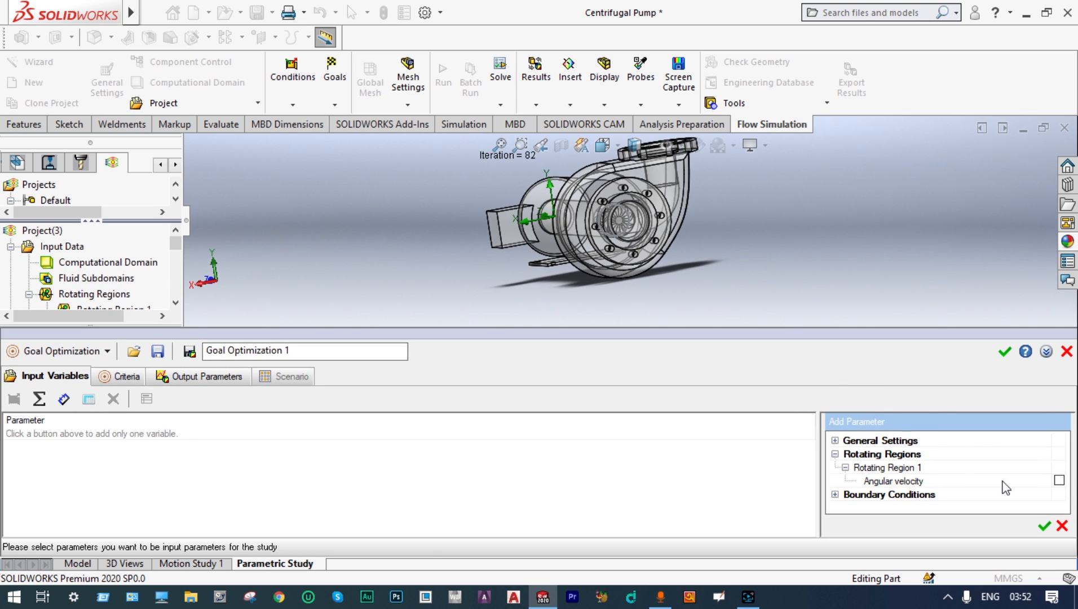
click(1059, 481)
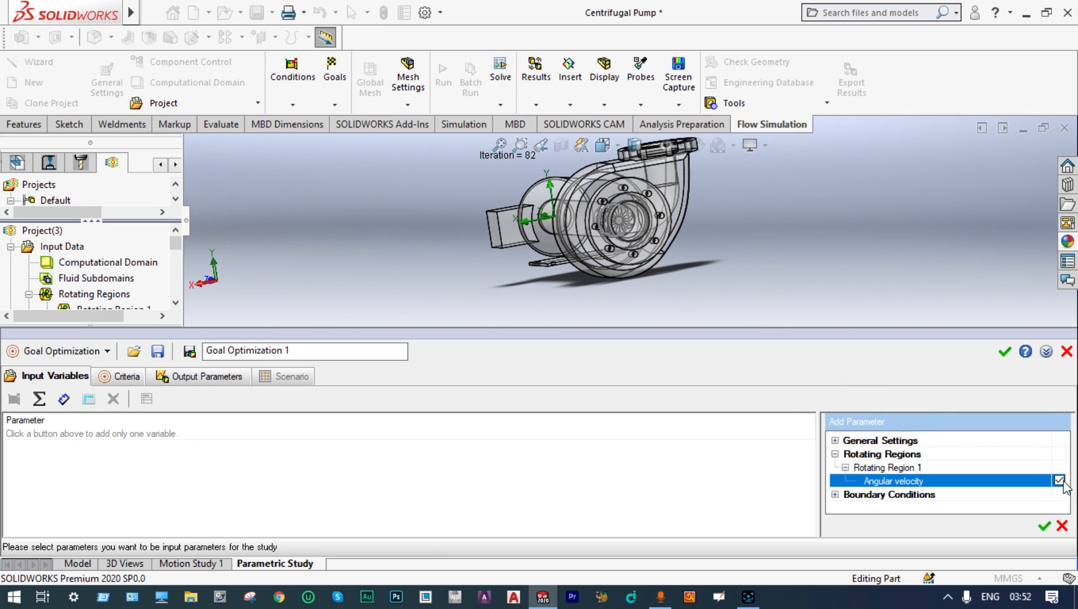
click(1045, 527)
double_click(539, 441)
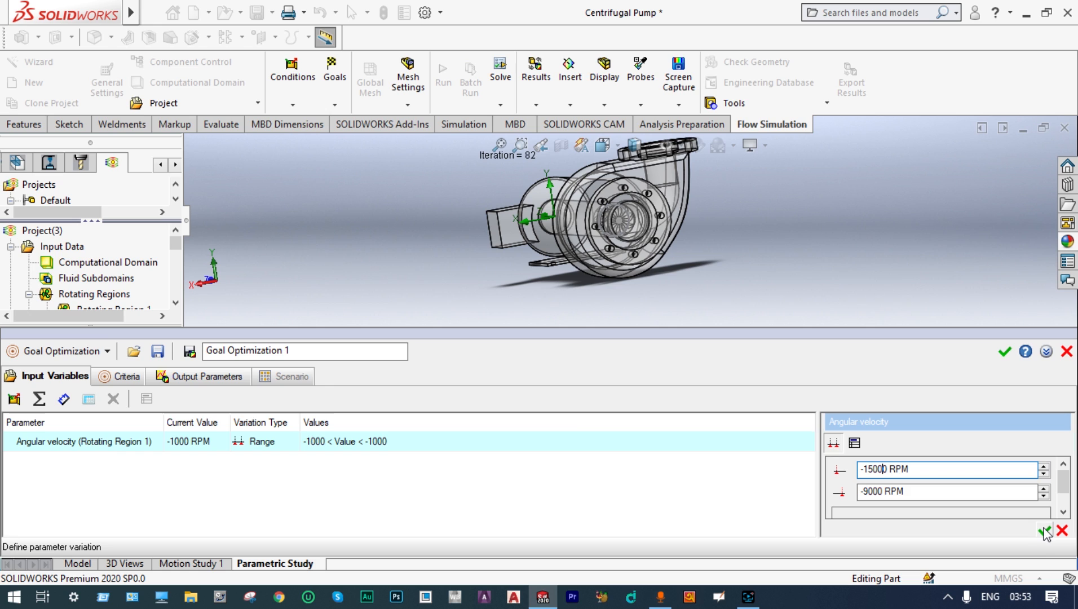
click(1045, 531)
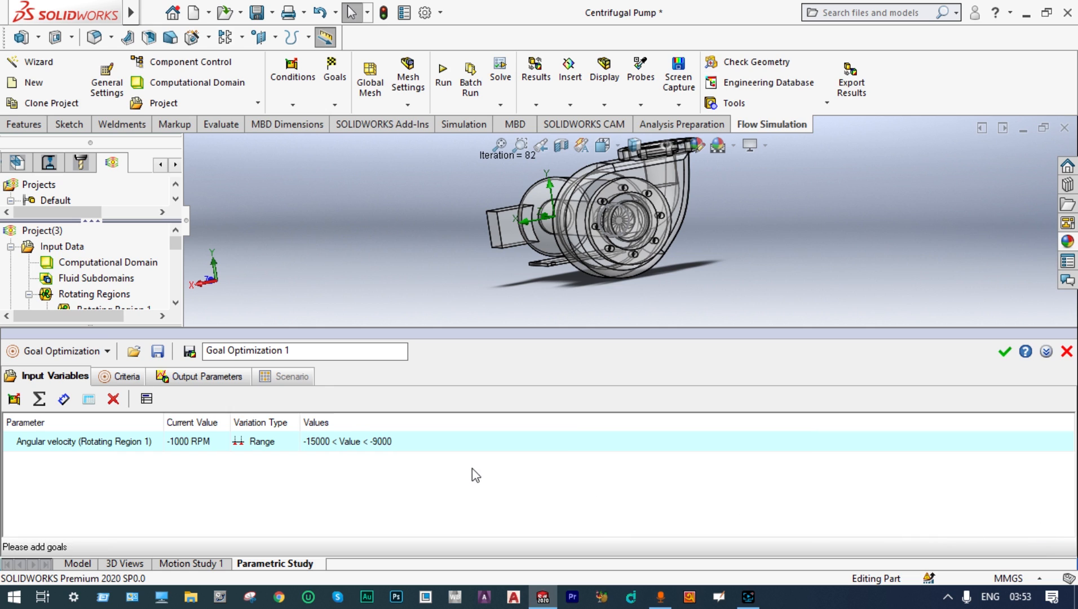
- Add the goal SG Average Velocity 4 as the output parameter of the optimization
click(185, 386)
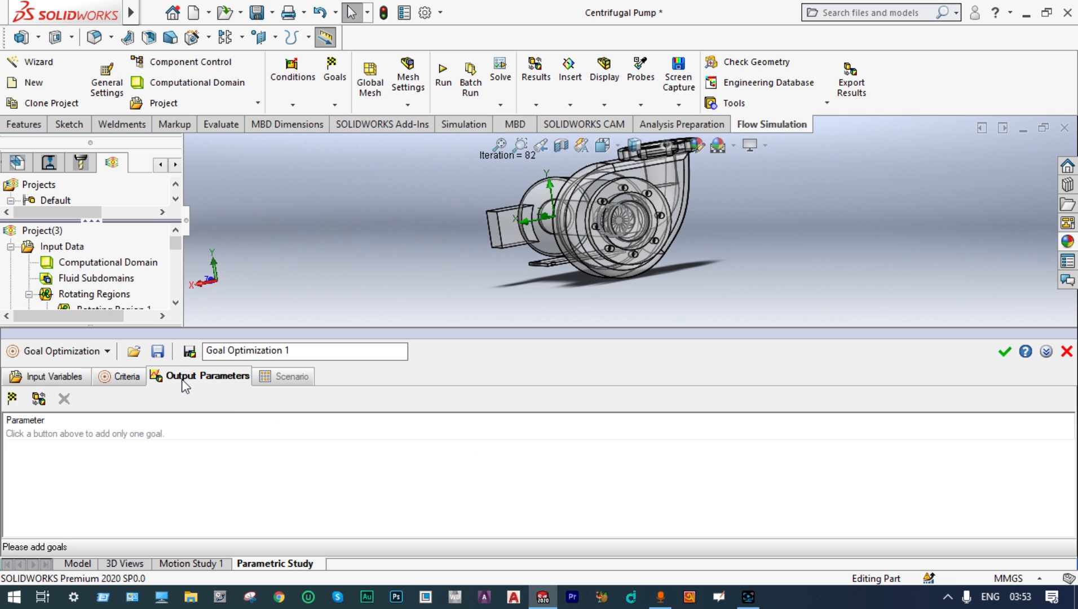
click(12, 399)
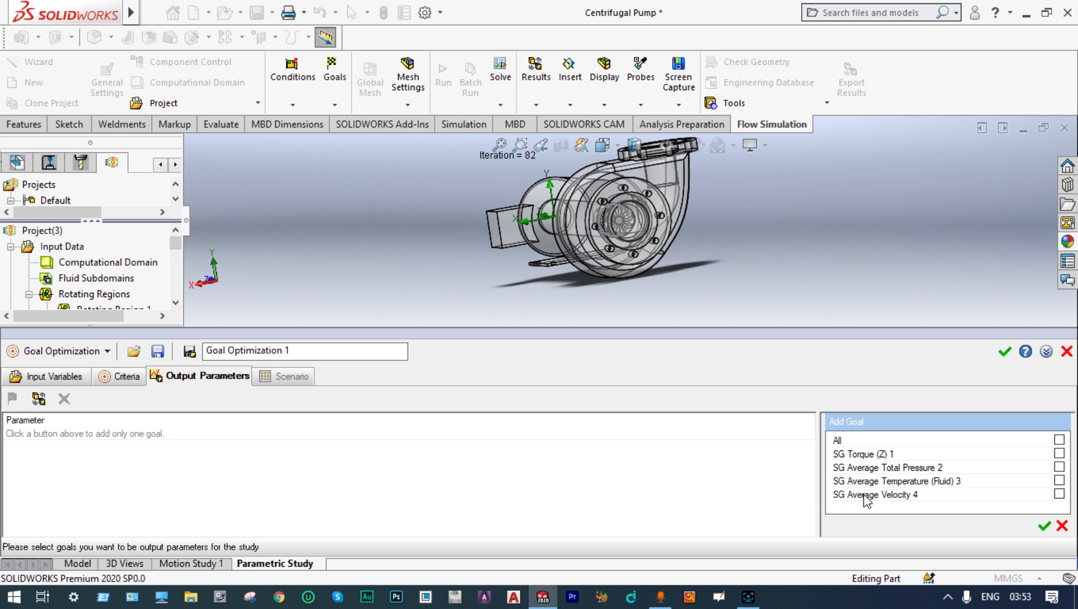
click(1060, 494)
click(1045, 526)
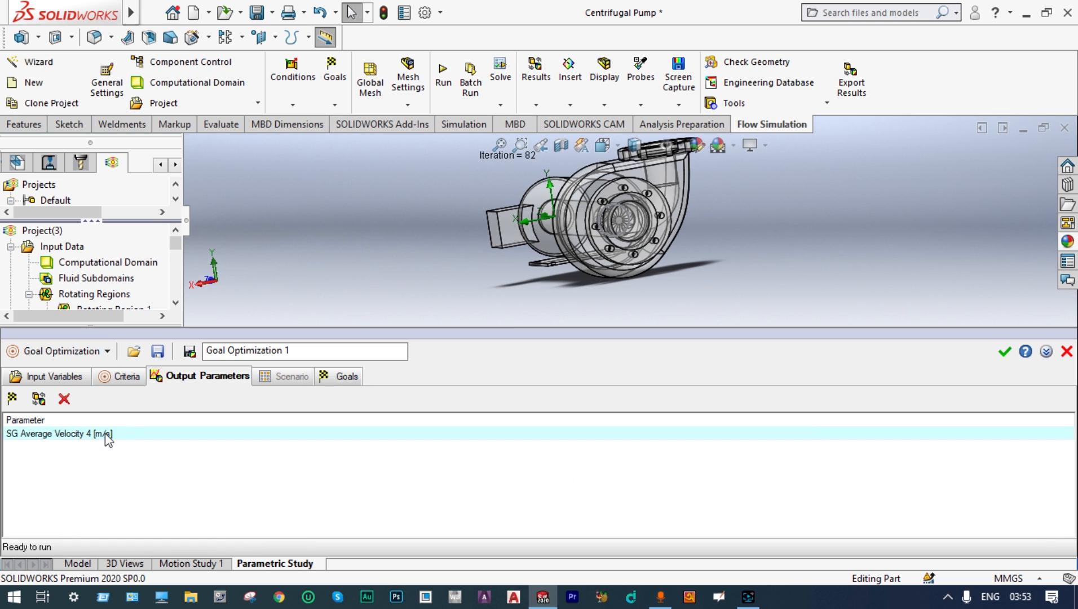
- Set the average velocity criterion to a target value of 5 m/s with a 0.1 m/s tolerance
click(120, 377)
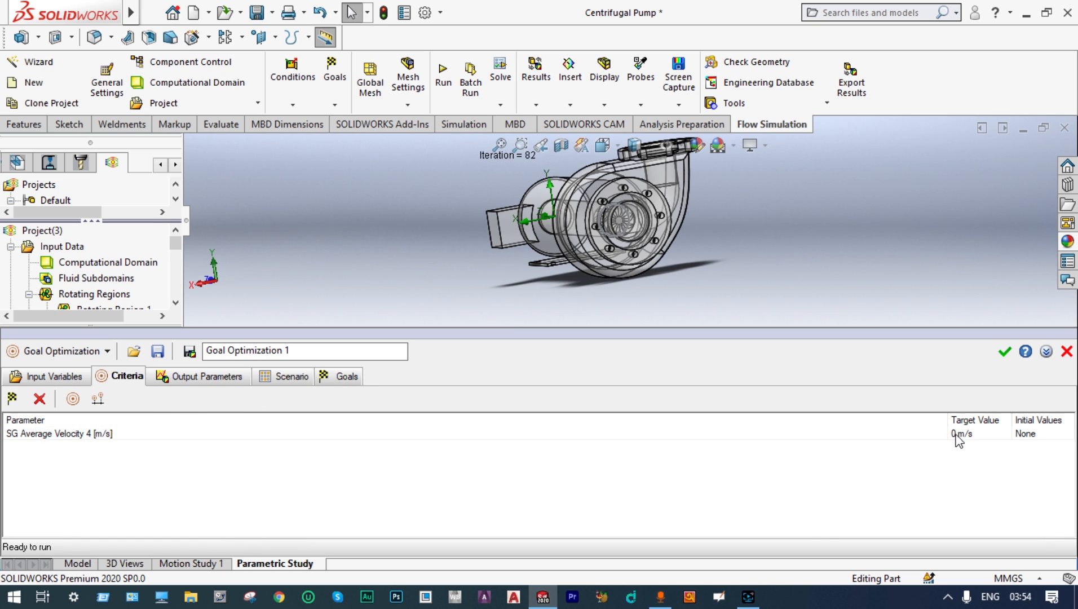
click(957, 435)
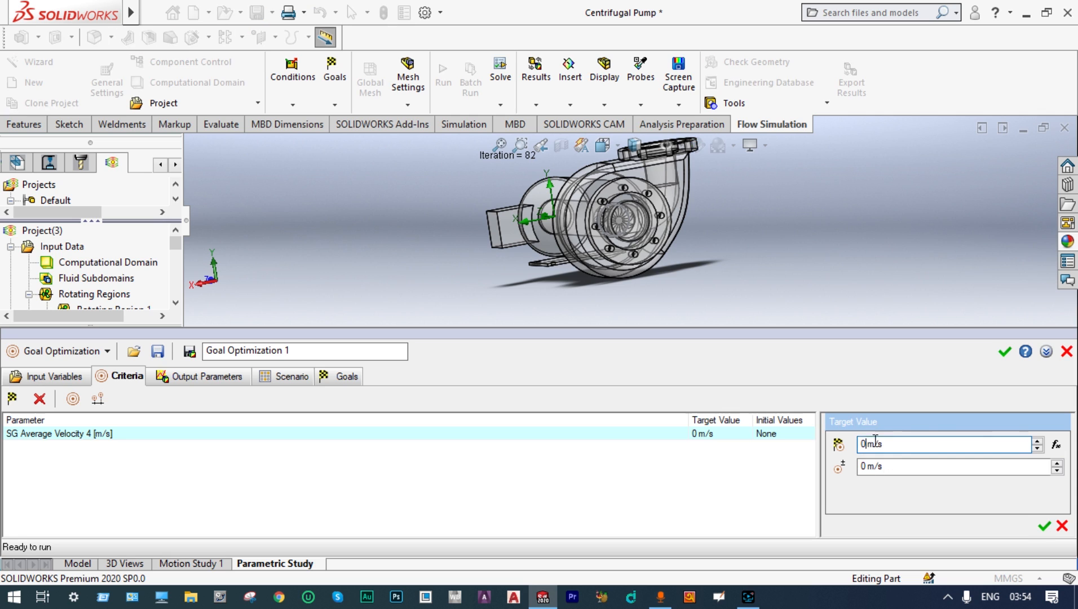
key(BackSpace)
text(5)
click(866, 467)
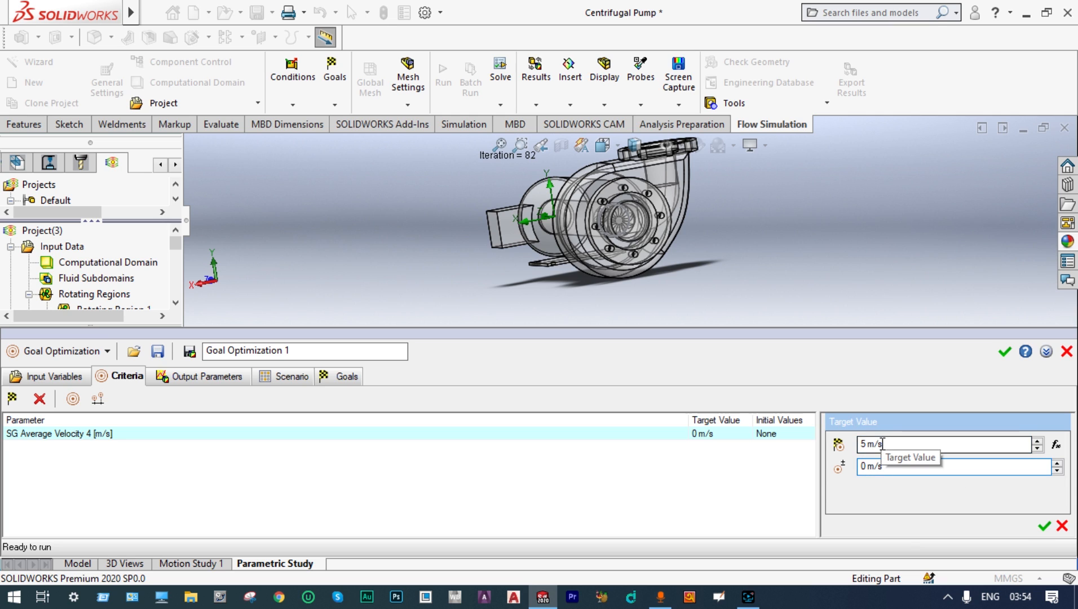
text(.1)
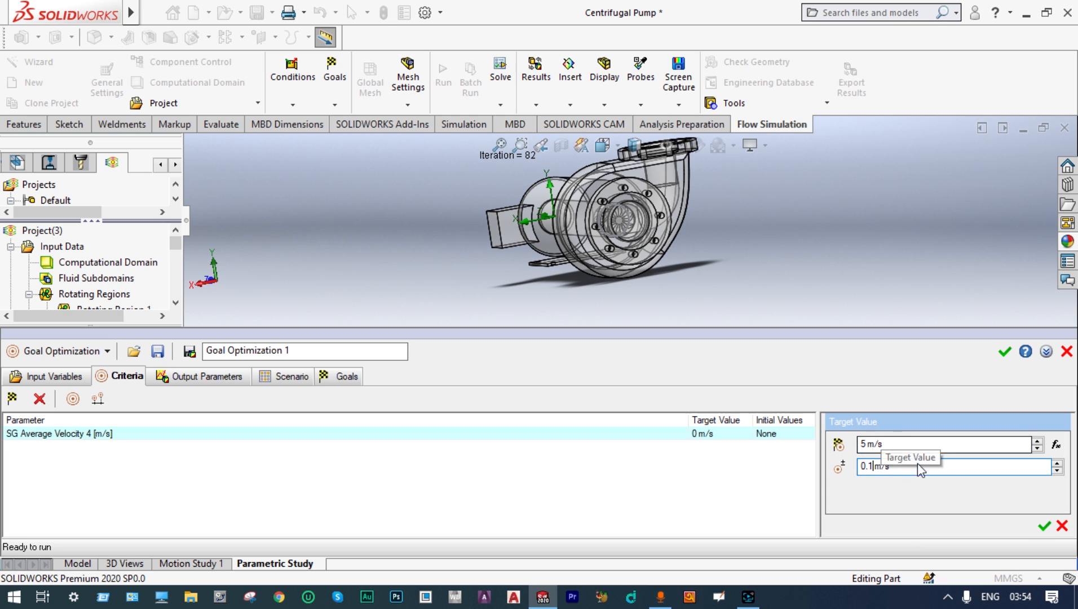
click(1044, 525)
- Run the goal optimization with a maximum of 128 calculations, and close the study once it has finished
click(286, 377)
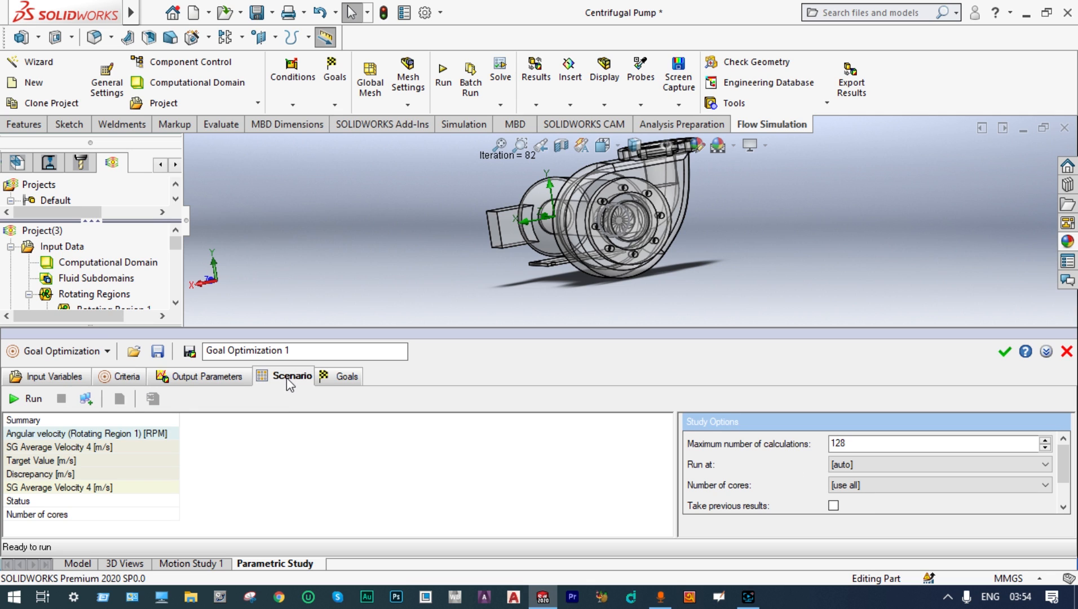
click(16, 399)
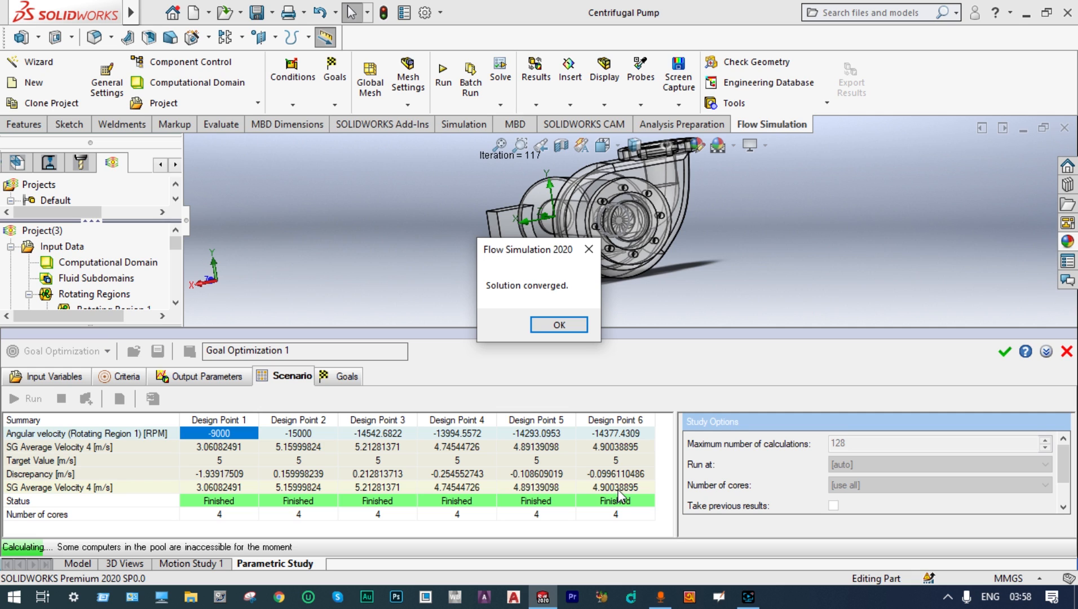
key(Return)
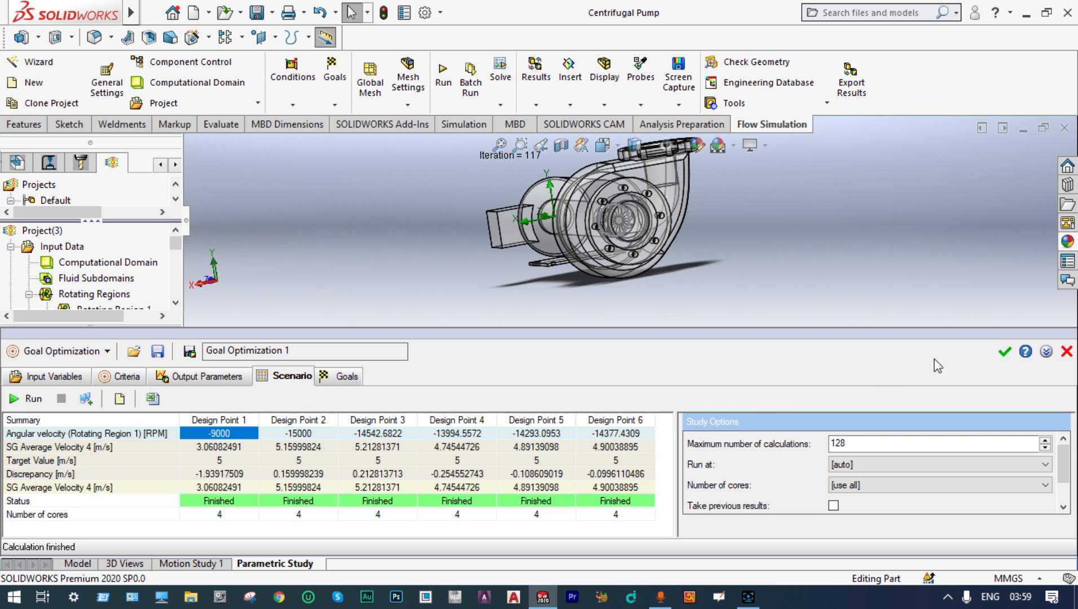
click(1007, 355)
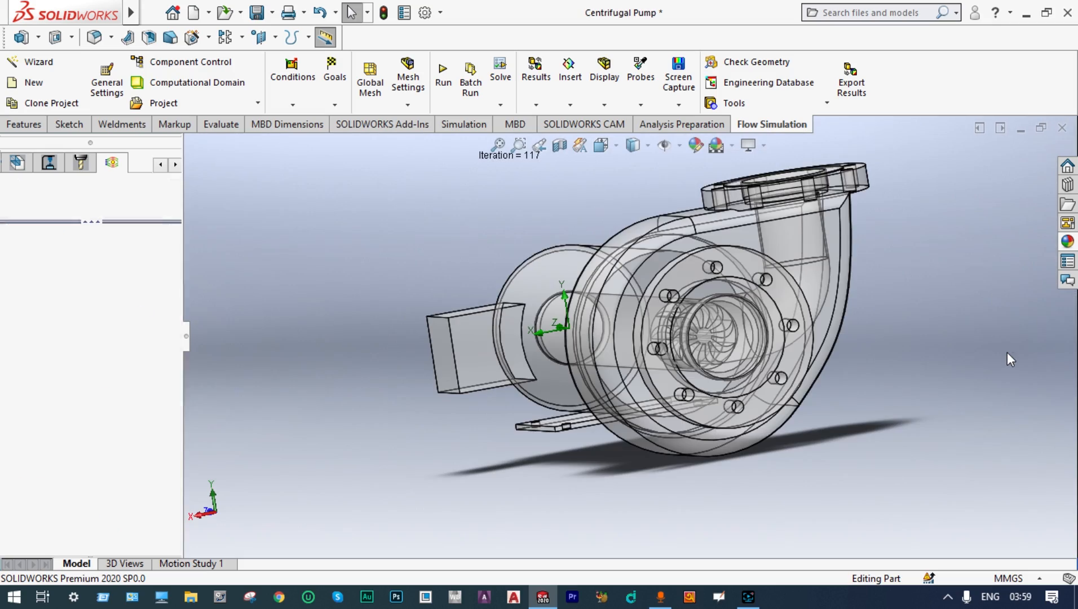